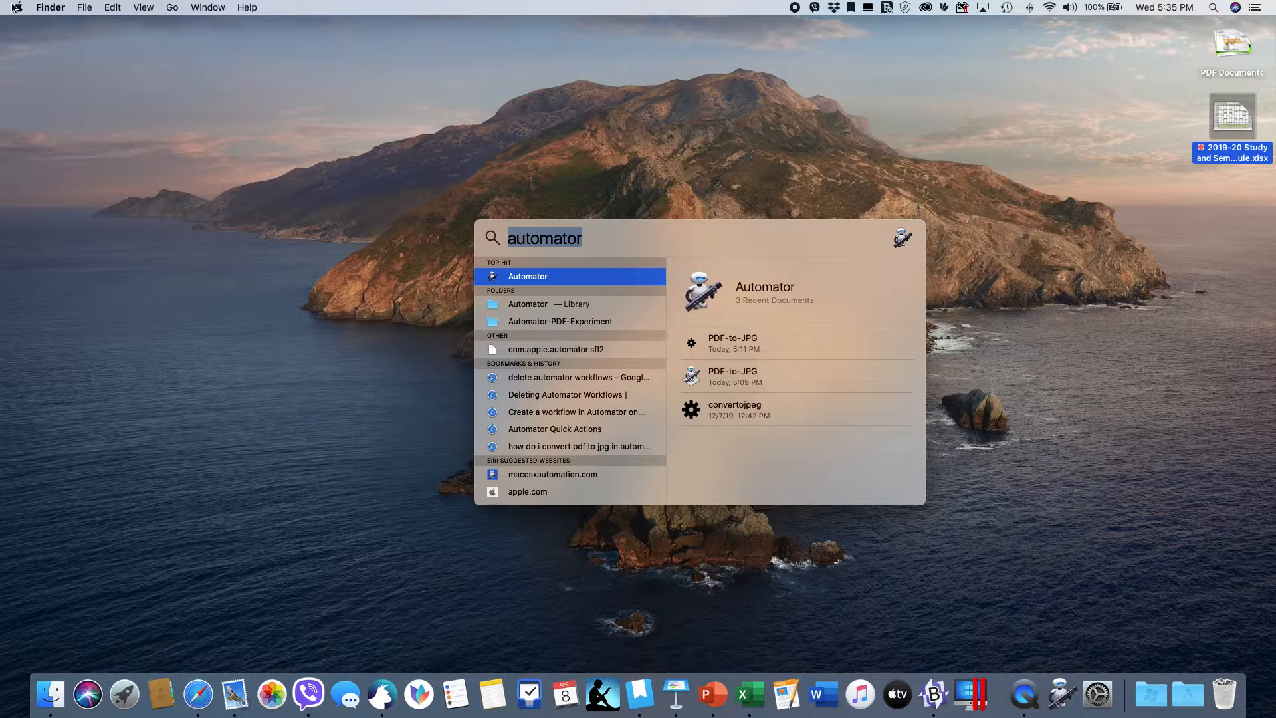
View the Mac's system overview and close it.
{"action": "left_click", "coordinate": [514, 224]}
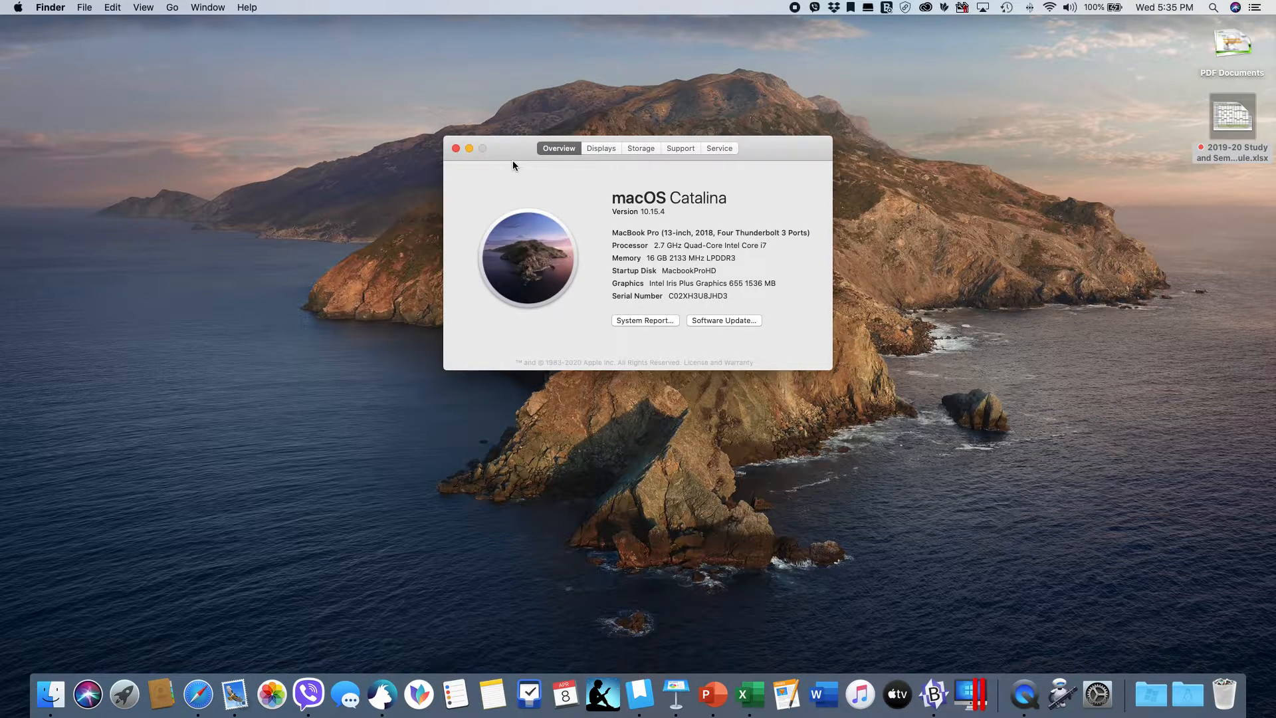
{"action": "left_click", "coordinate": [457, 149]}
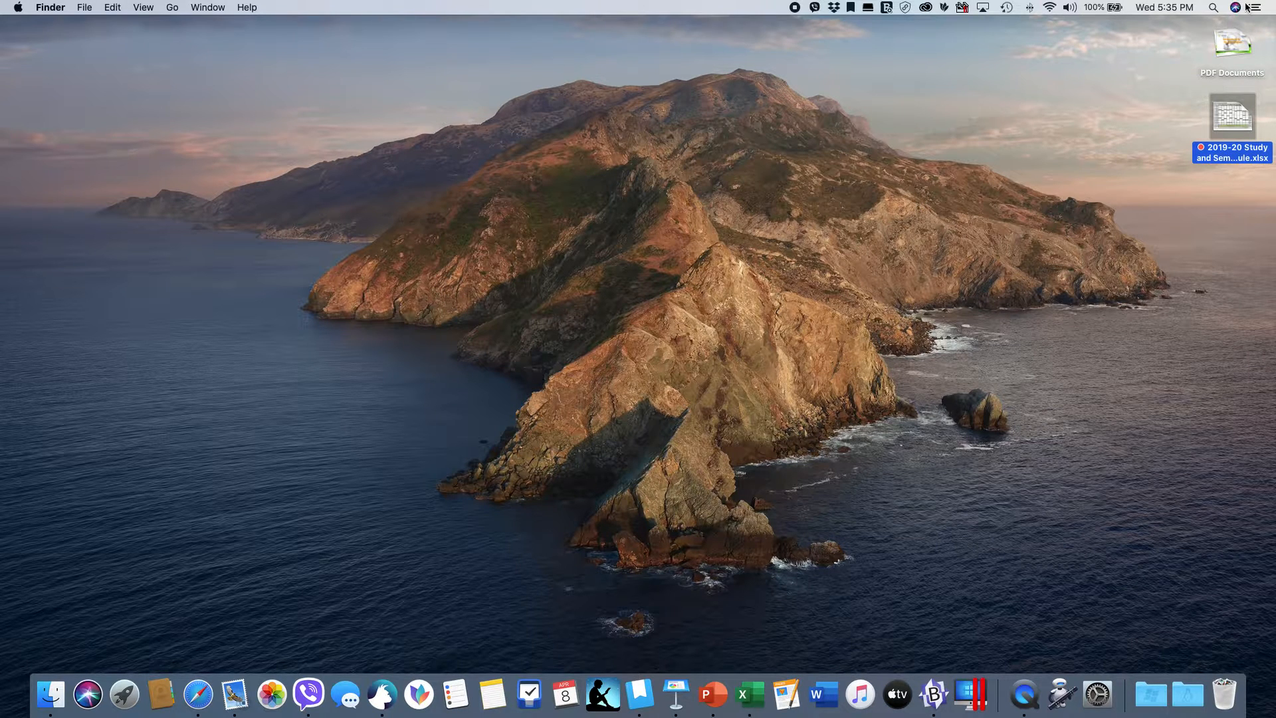
Search the Mac for "automator" and open the Automator application.
{"action": "left_click", "coordinate": [1214, 8]}
{"action": "type", "text": "a"}
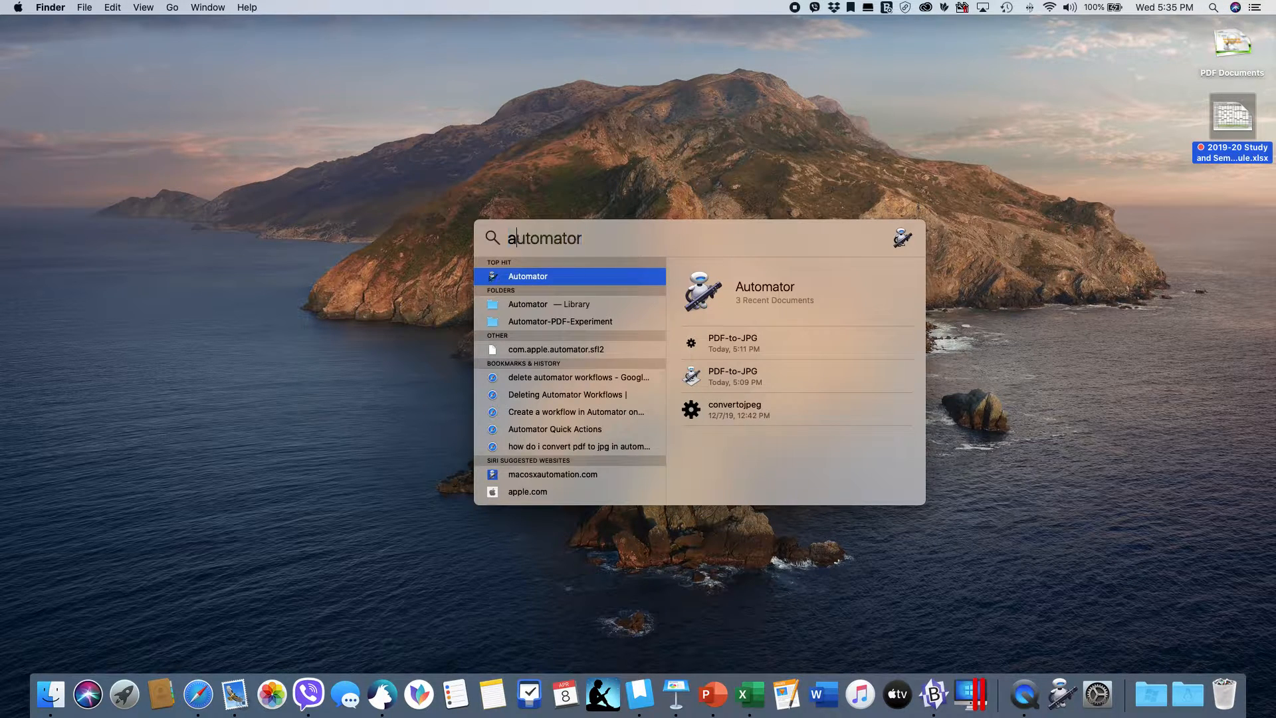
{"action": "type", "text": "utomator"}
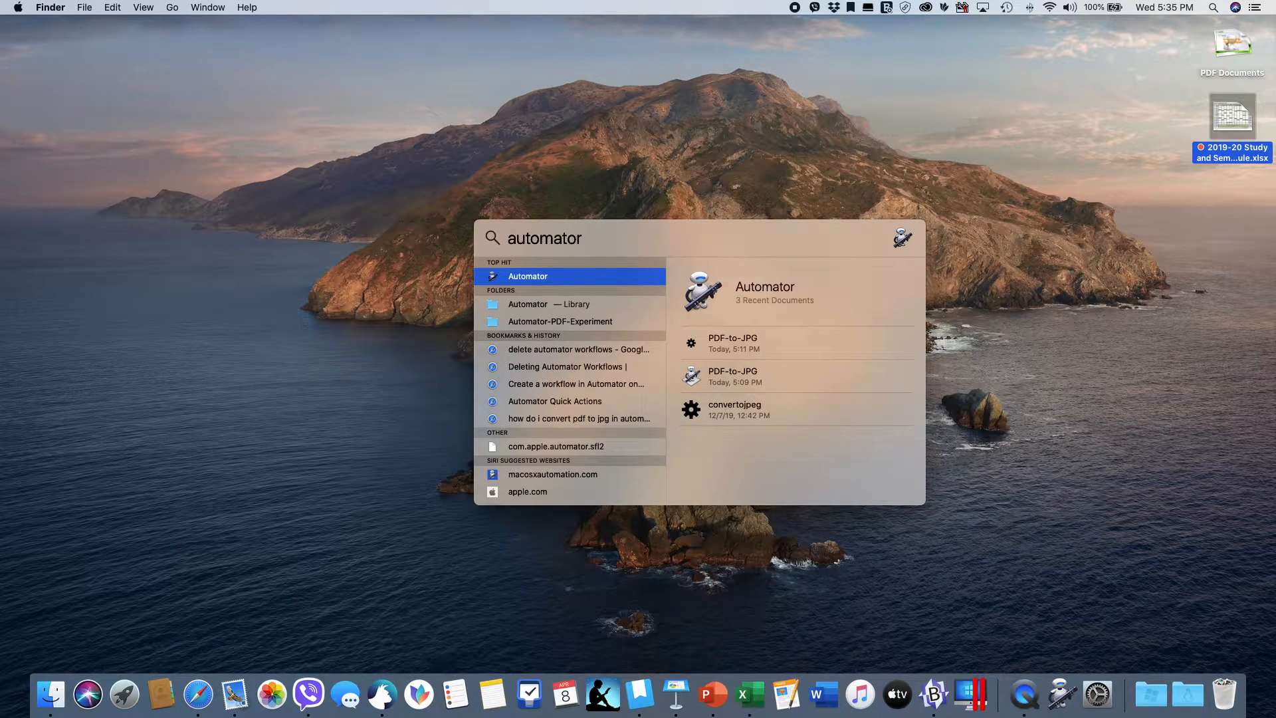
{"action": "key", "text": "Return"}
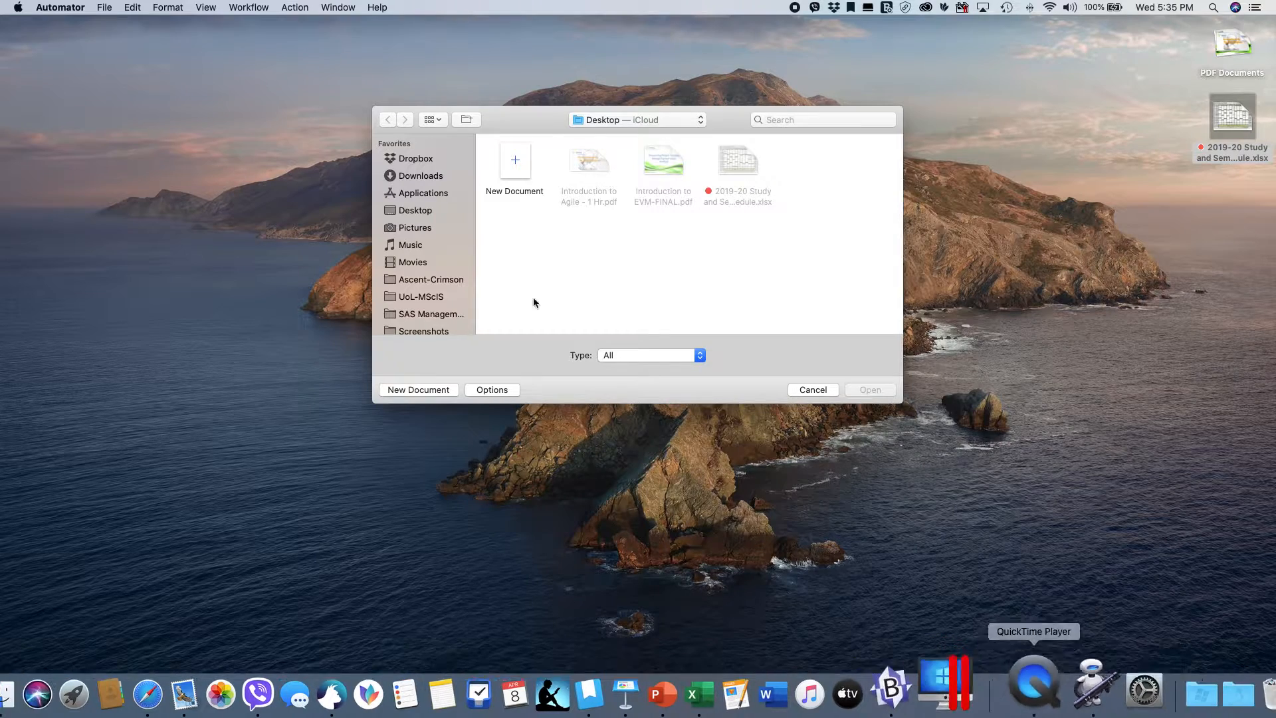
Create a new Automator document of the Application type.
{"action": "left_click", "coordinate": [416, 390]}
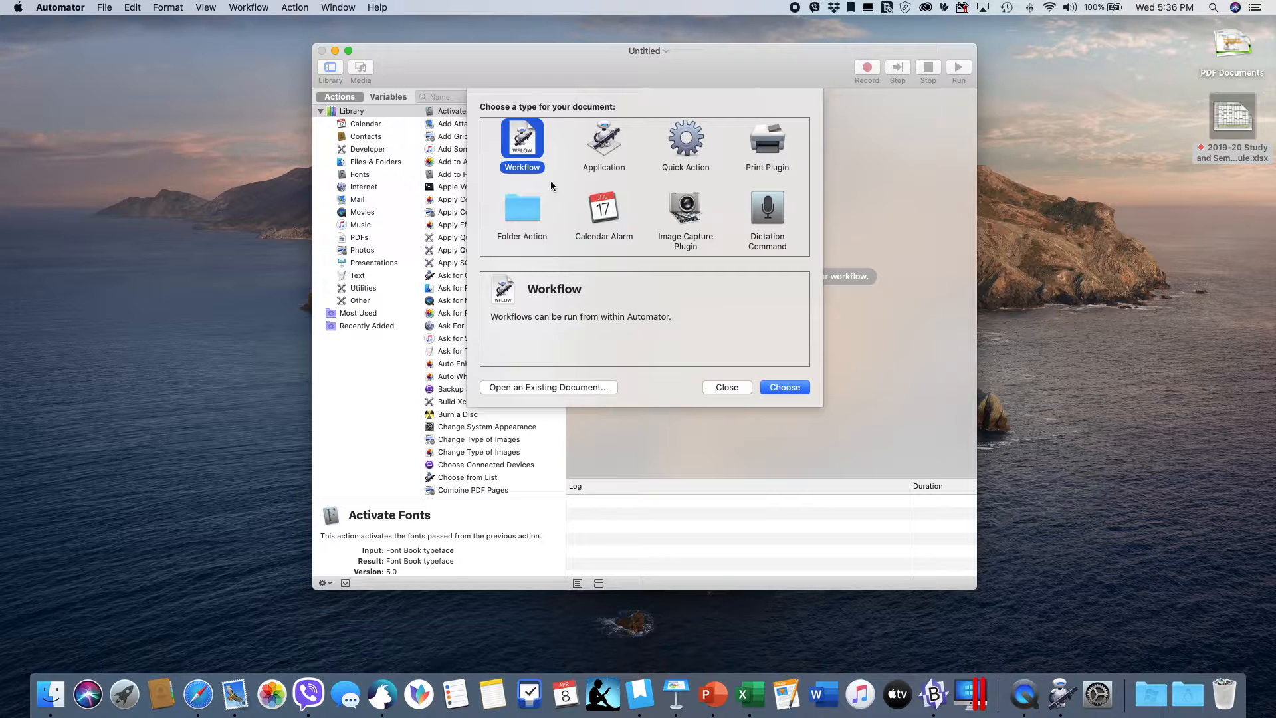
{"action": "left_click", "coordinate": [605, 145]}
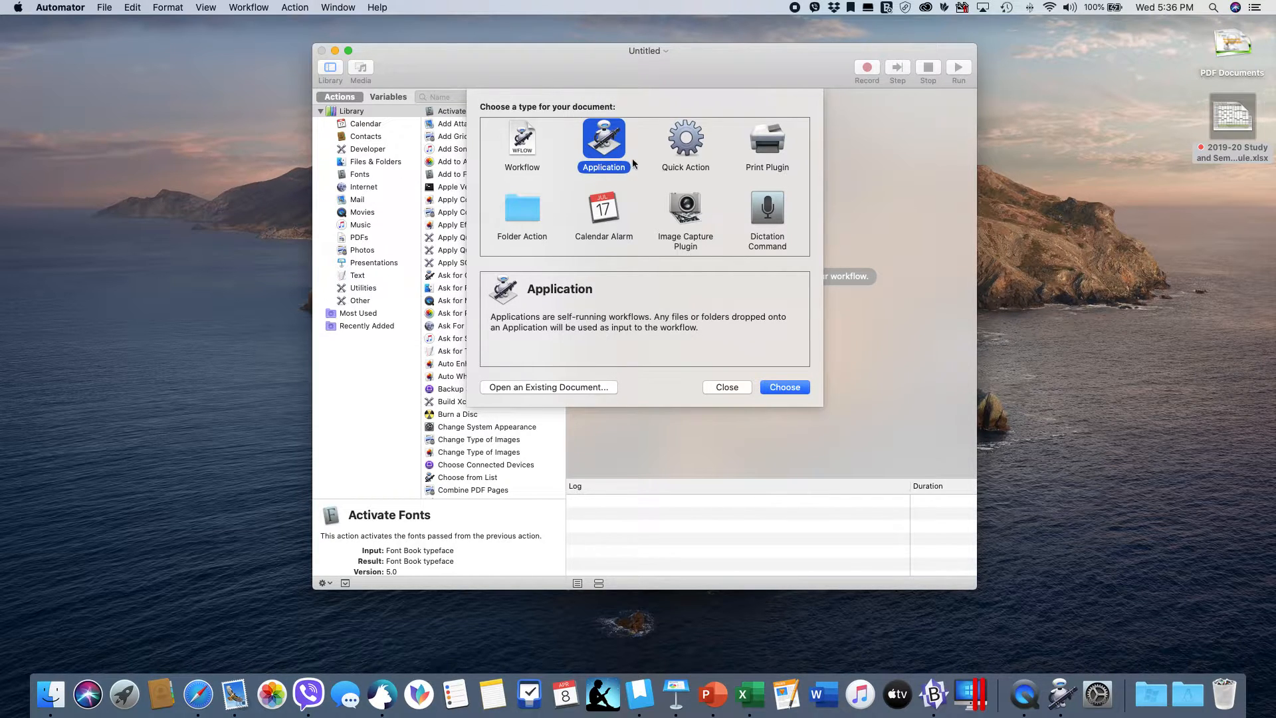
{"action": "left_click", "coordinate": [691, 165]}
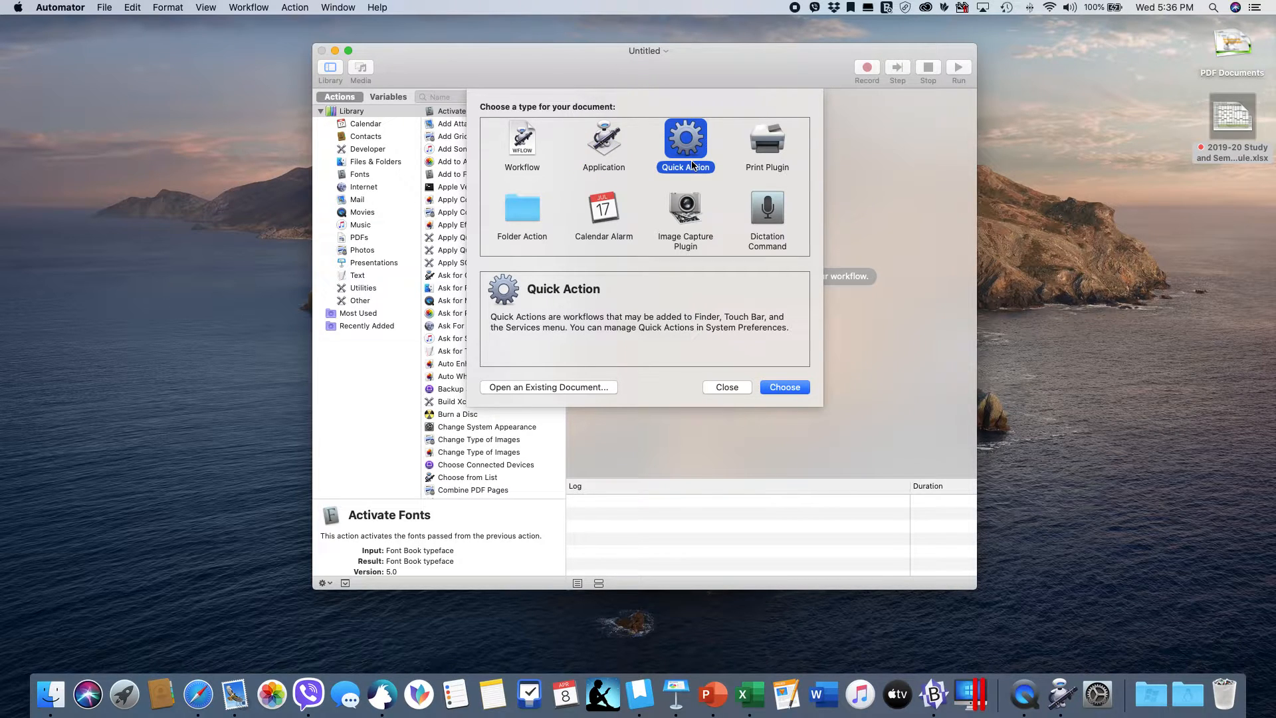
{"action": "left_click", "coordinate": [527, 211]}
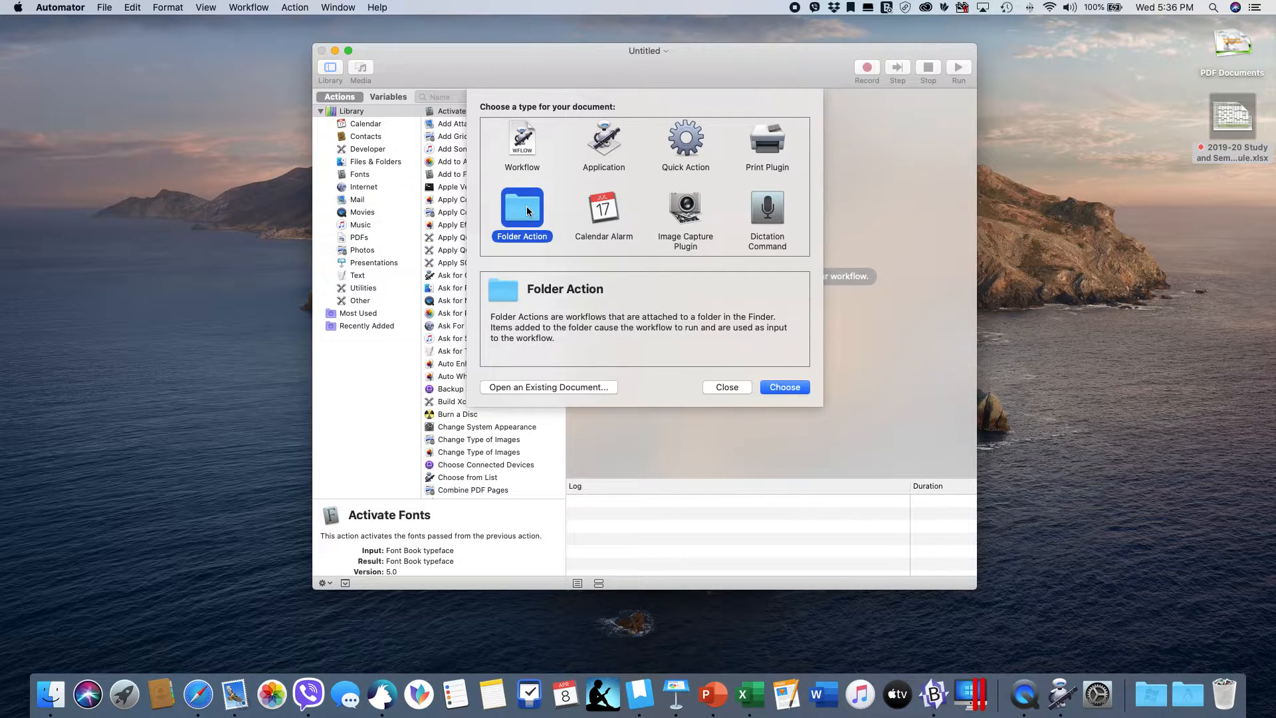
{"action": "left_click", "coordinate": [597, 142]}
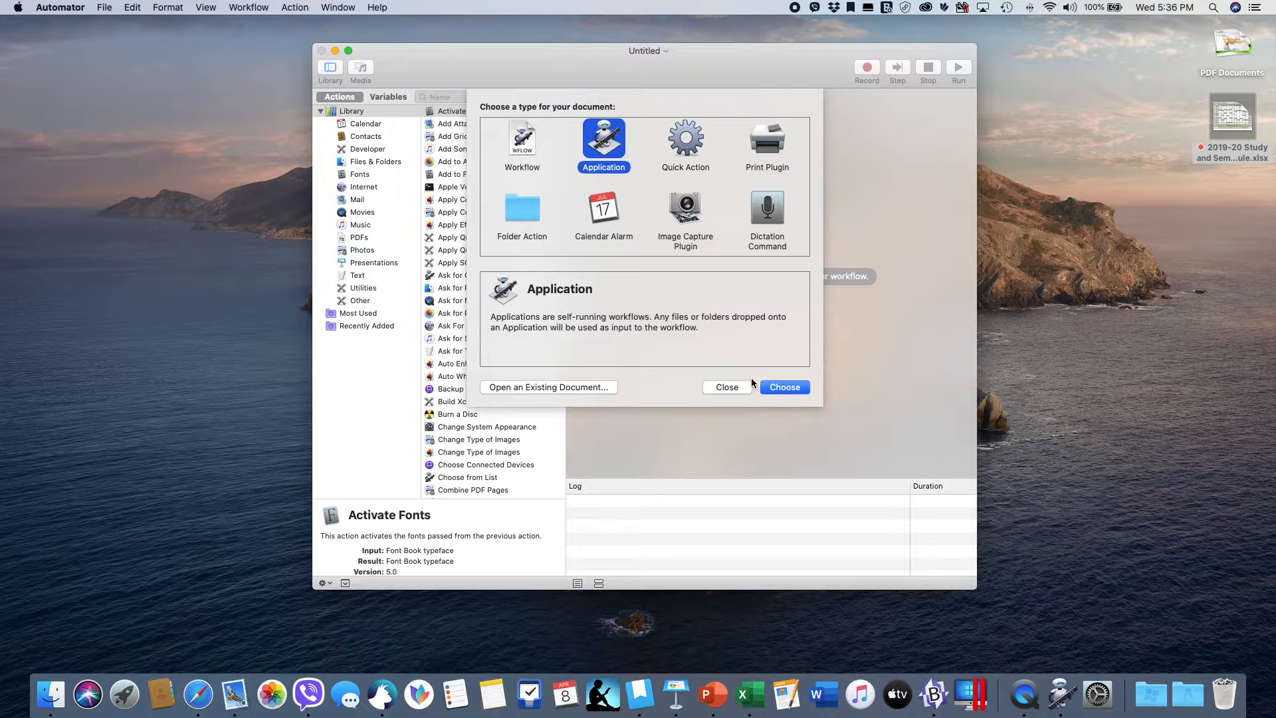
{"action": "left_click", "coordinate": [788, 390]}
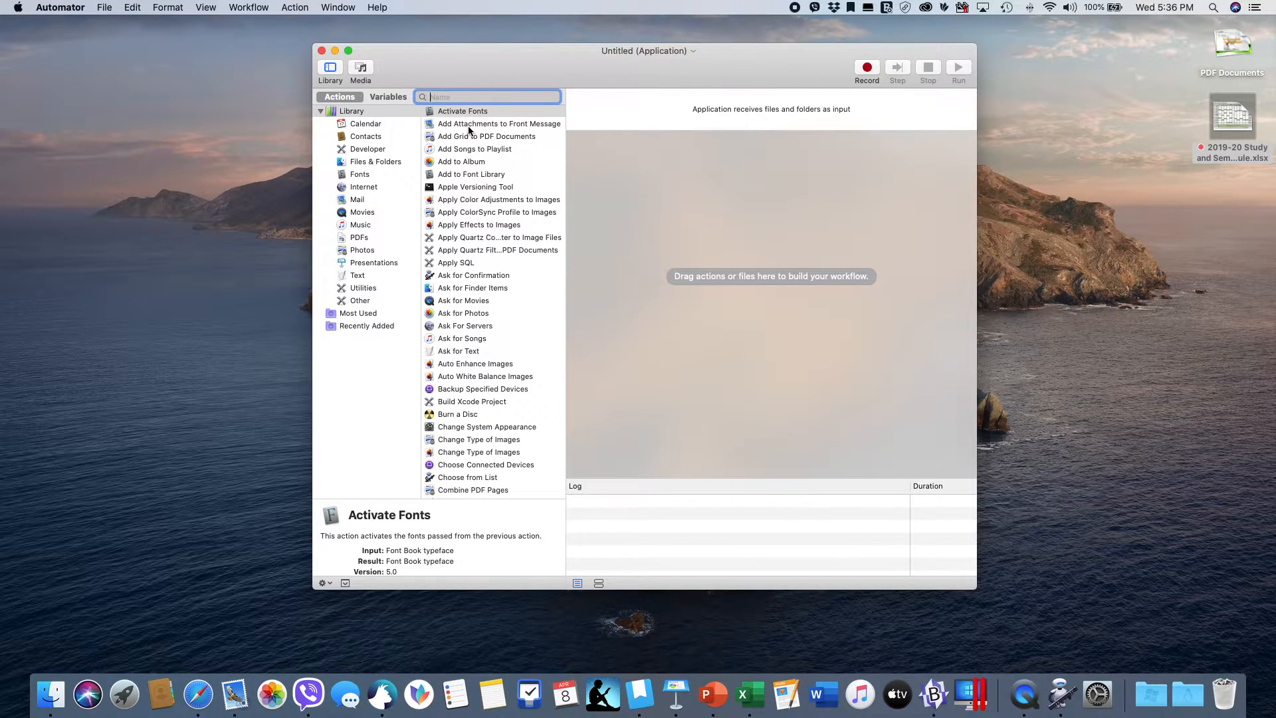
Search the actions for "render" and add Render PDF Pages as Images to the workflow.
{"action": "type", "text": "render"}
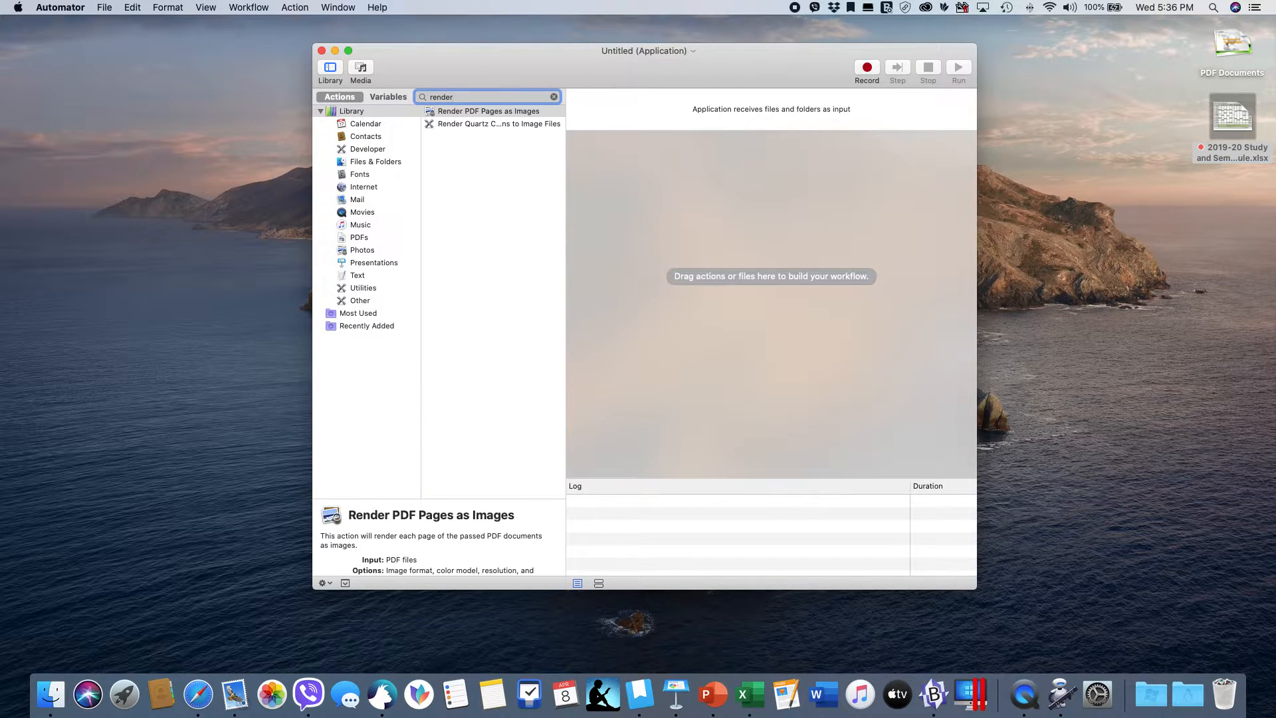
{"action": "left_click", "coordinate": [530, 115]}
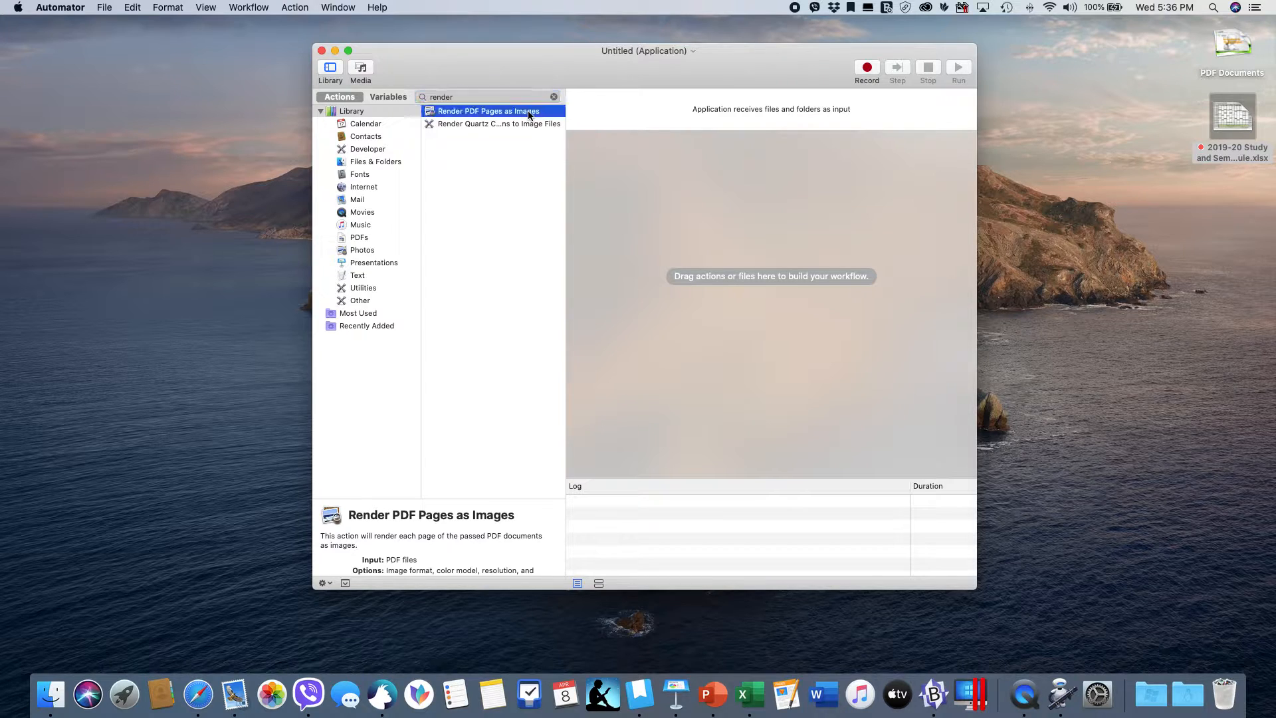
{"action": "left_click", "coordinate": [448, 115]}
{"action": "left_click", "coordinate": [456, 97]}
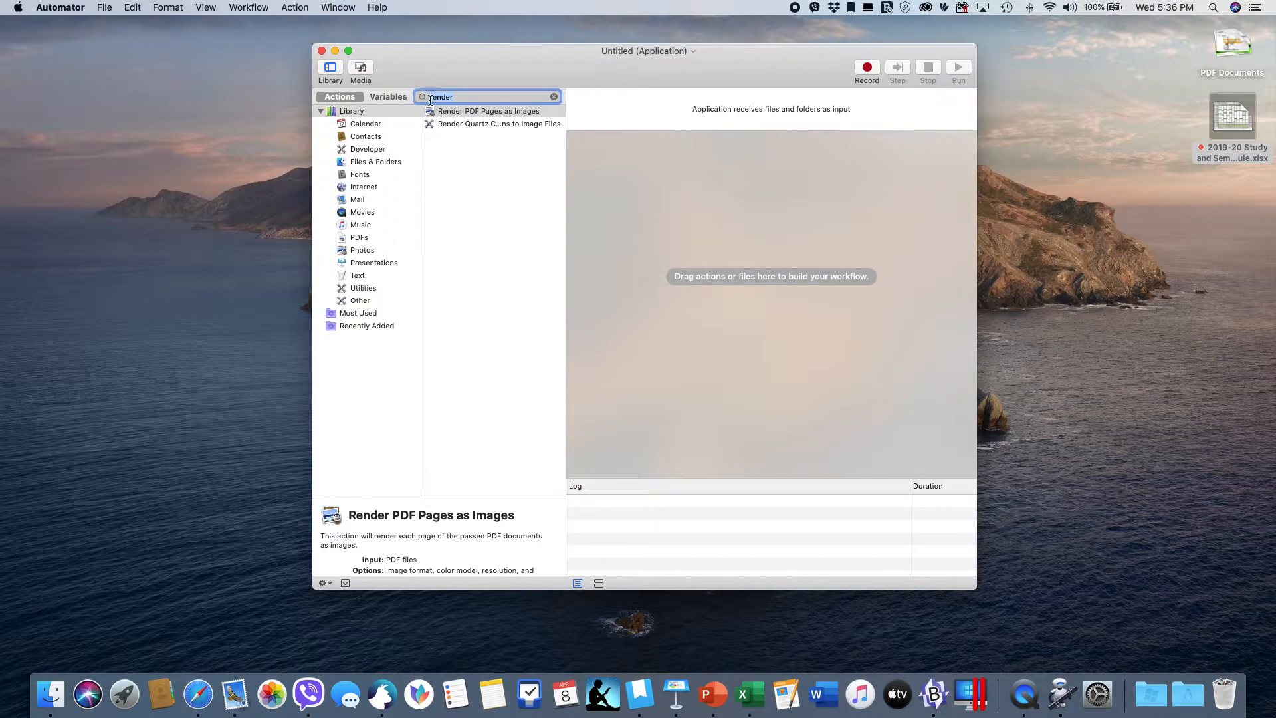
{"action": "left_click", "coordinate": [452, 114]}
{"action": "left_click_drag", "start_coordinate": [452, 114], "coordinate": [803, 248]}
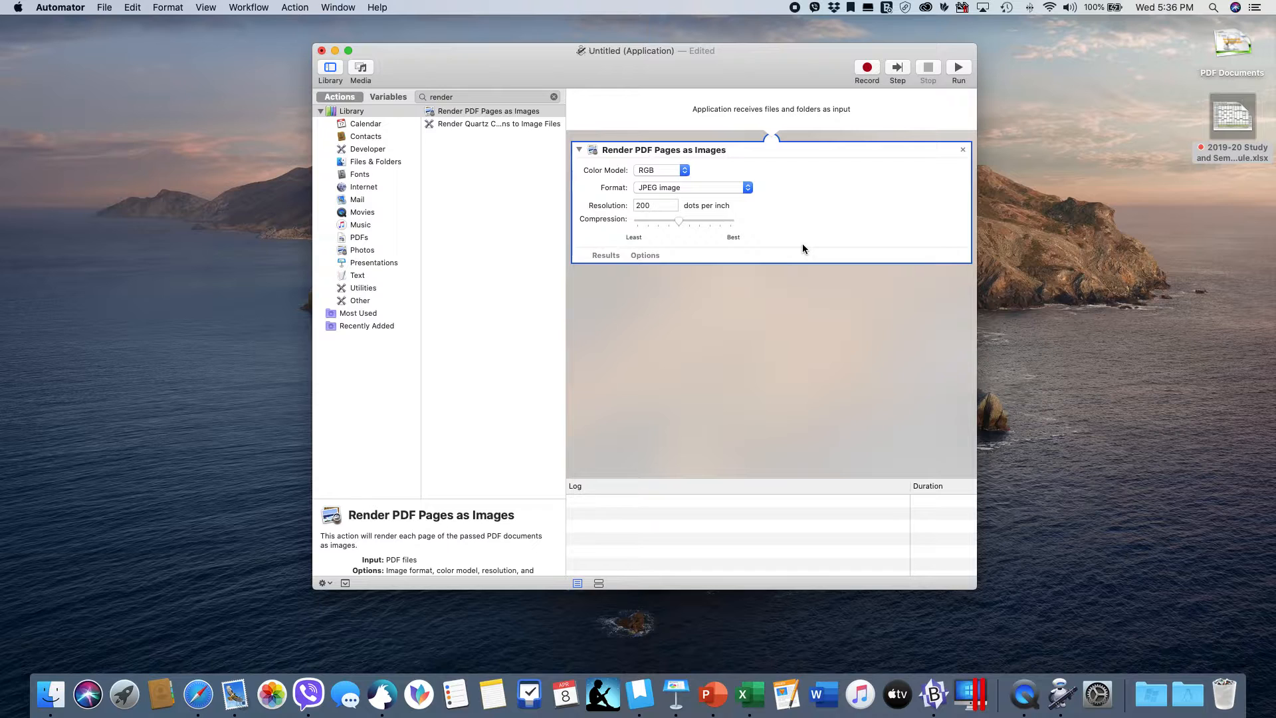
Choose JPEG image as the output format of the Render PDF Pages as Images action.
{"action": "left_click", "coordinate": [656, 205]}
{"action": "left_click", "coordinate": [650, 317]}
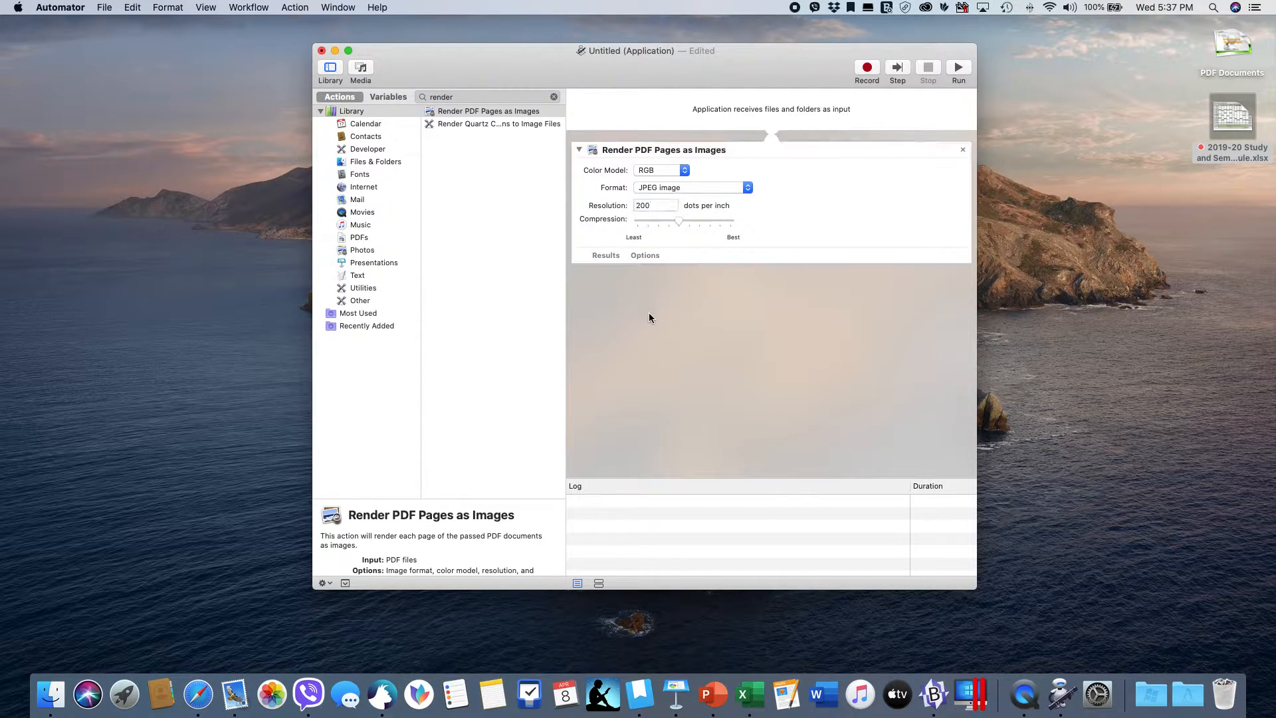
{"action": "left_click", "coordinate": [677, 187]}
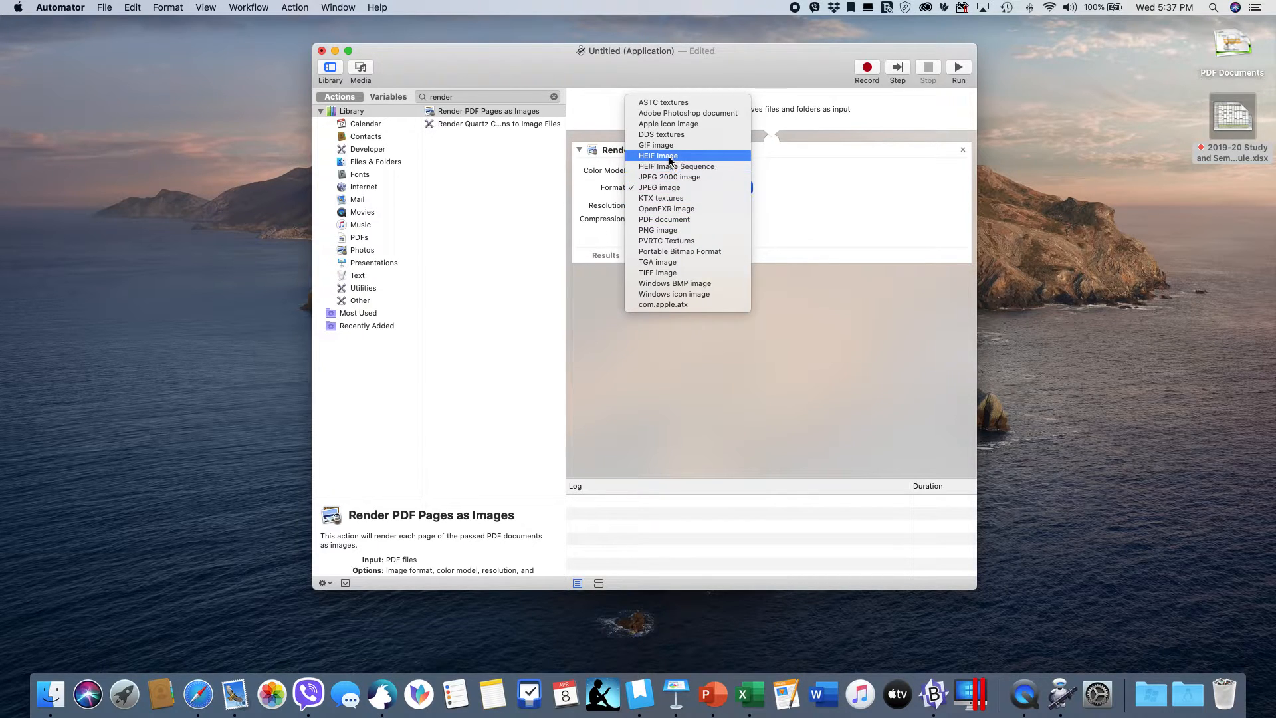
{"action": "left_click", "coordinate": [658, 188]}
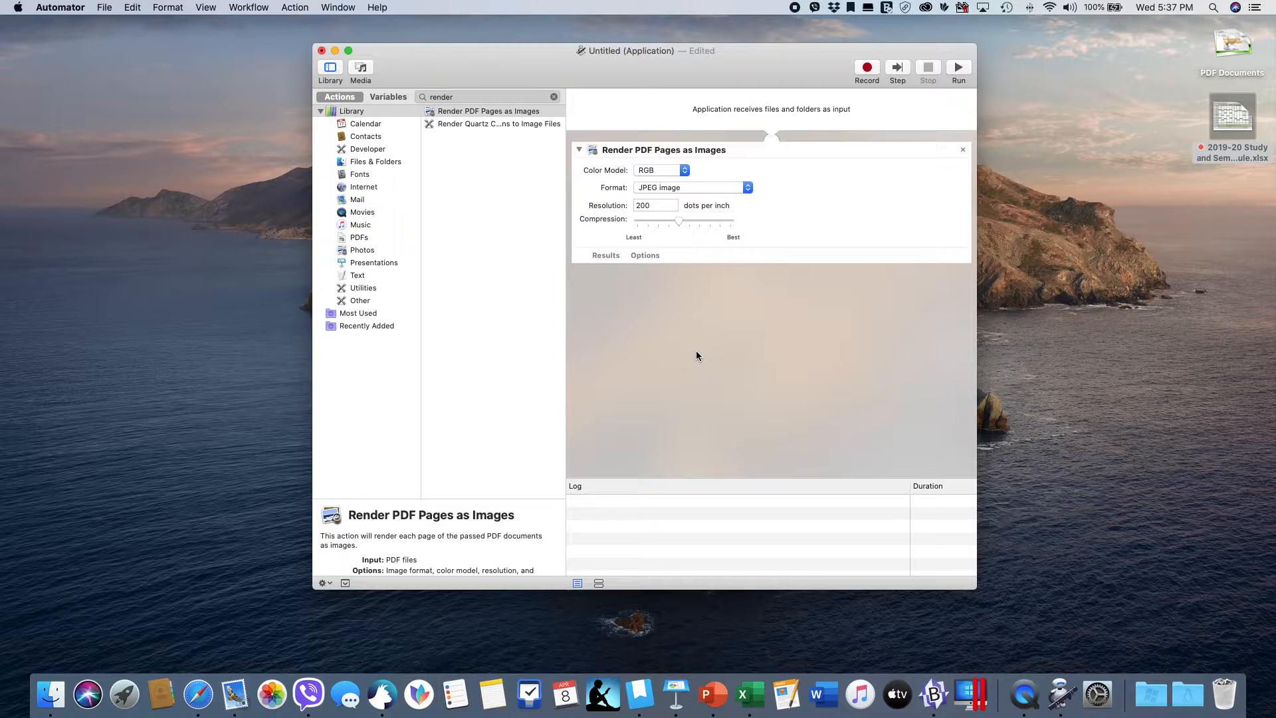
Search the actions for "move" and add Move Finder Items below the render action in the workflow.
{"action": "left_click", "coordinate": [467, 95]}
{"action": "left_click_drag", "start_coordinate": [467, 95], "coordinate": [391, 97]}
{"action": "type", "text": "move"}
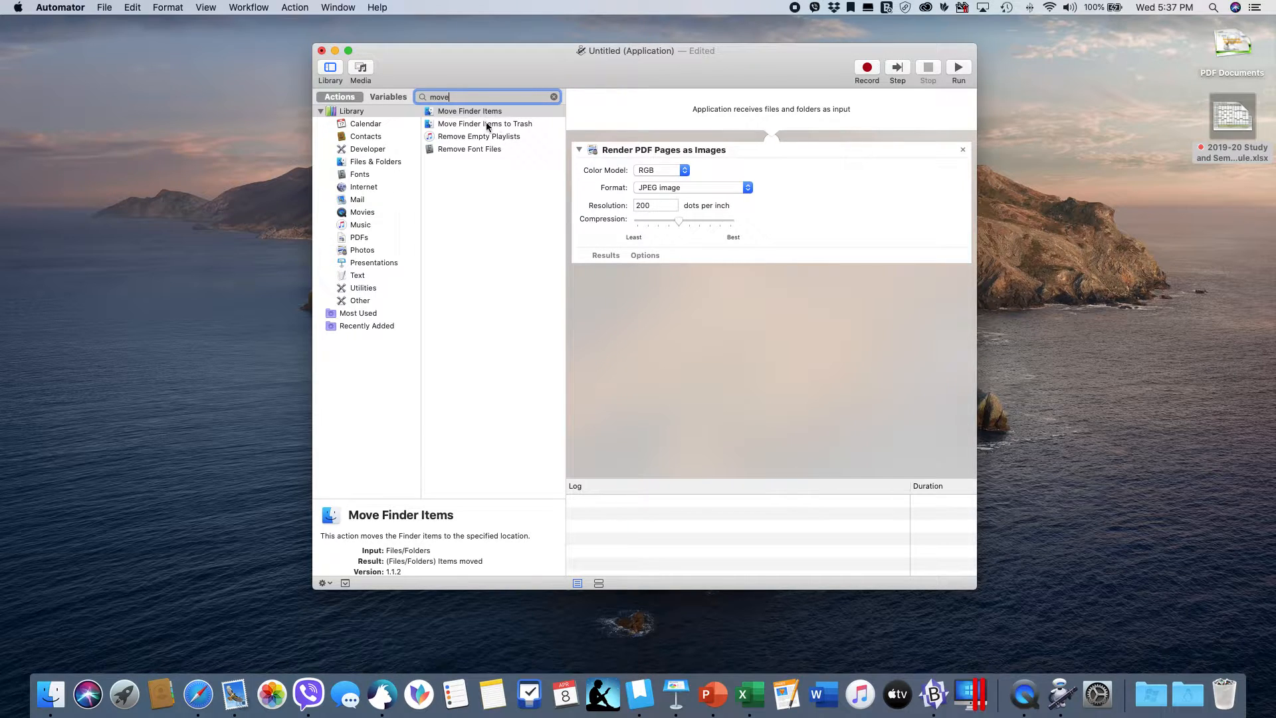
{"action": "left_click", "coordinate": [462, 115]}
{"action": "left_click_drag", "start_coordinate": [462, 114], "coordinate": [712, 329]}
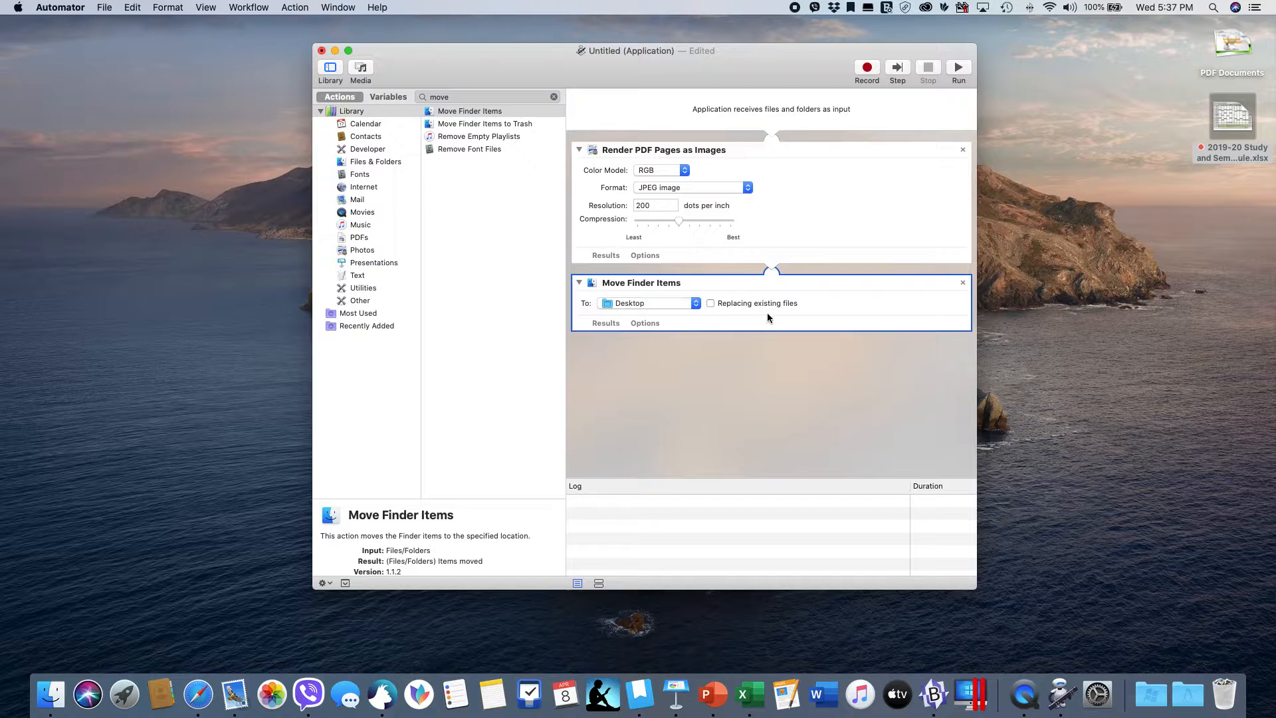
Create a folder named ConvertedPDF_toJPG on the Desktop and set it as the destination of Move Finder Items.
{"action": "left_click", "coordinate": [711, 303]}
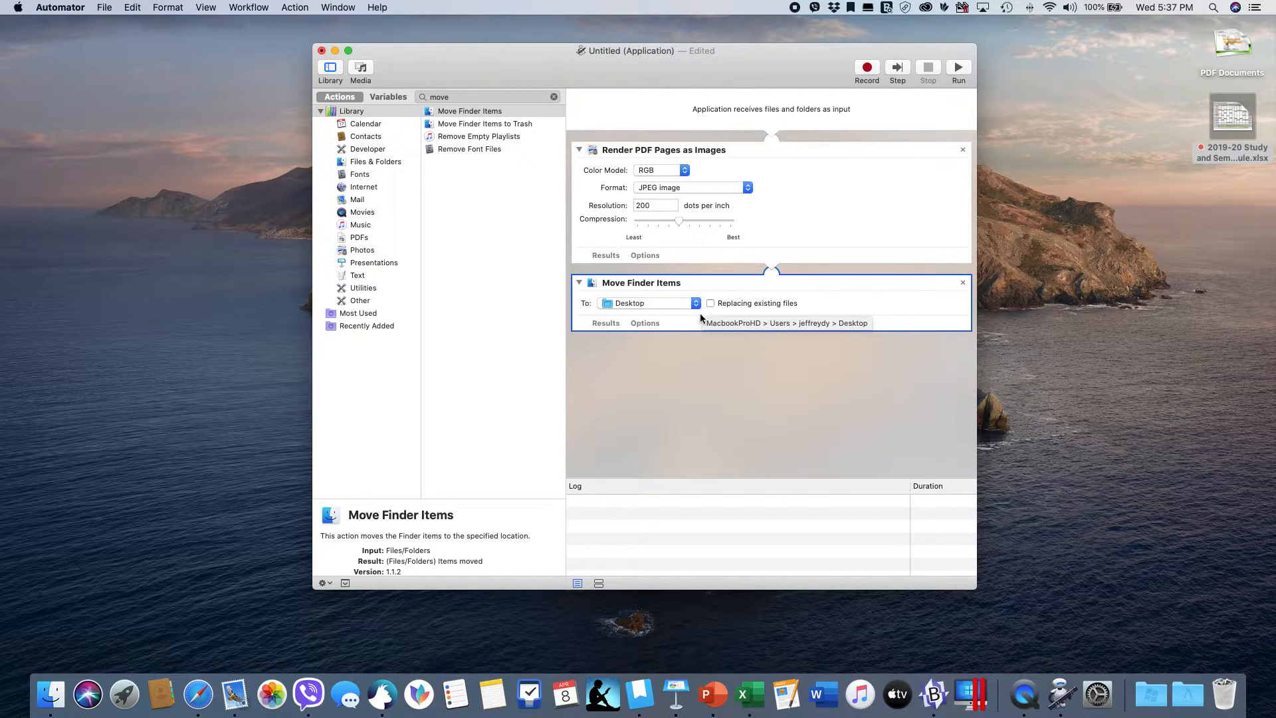
{"action": "left_click", "coordinate": [640, 324]}
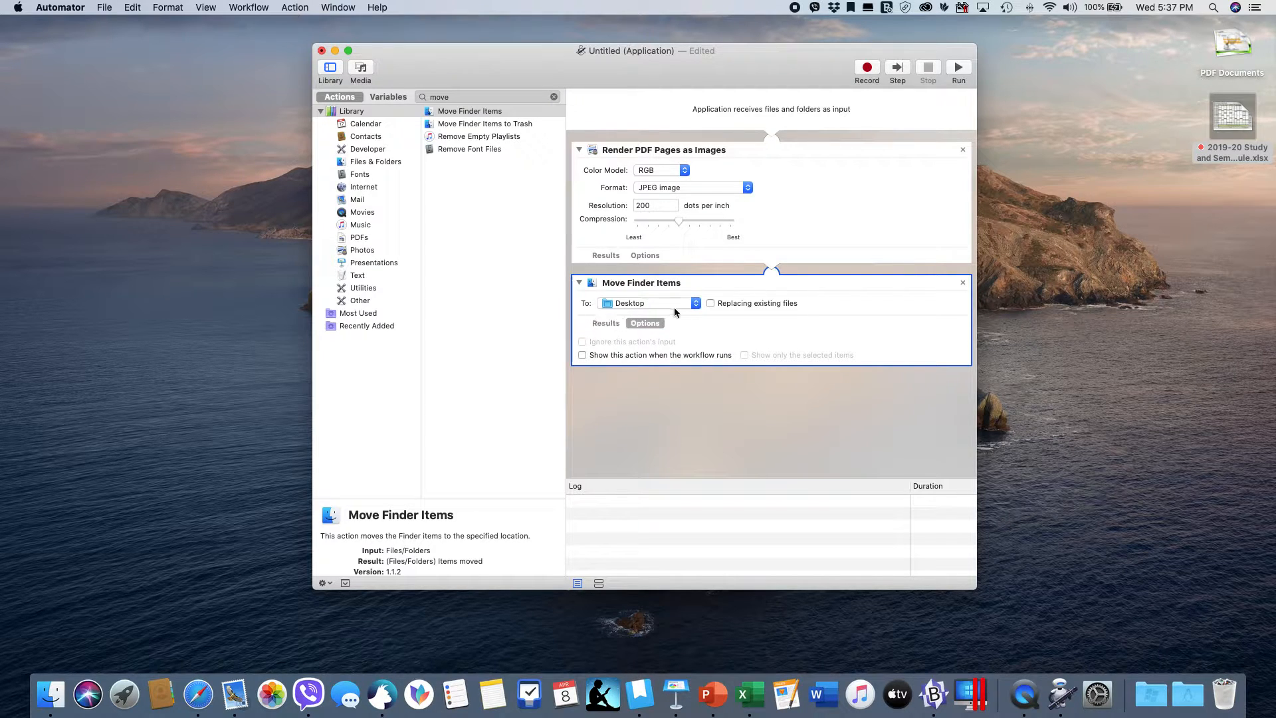
{"action": "left_click", "coordinate": [655, 303]}
{"action": "left_click", "coordinate": [642, 418]}
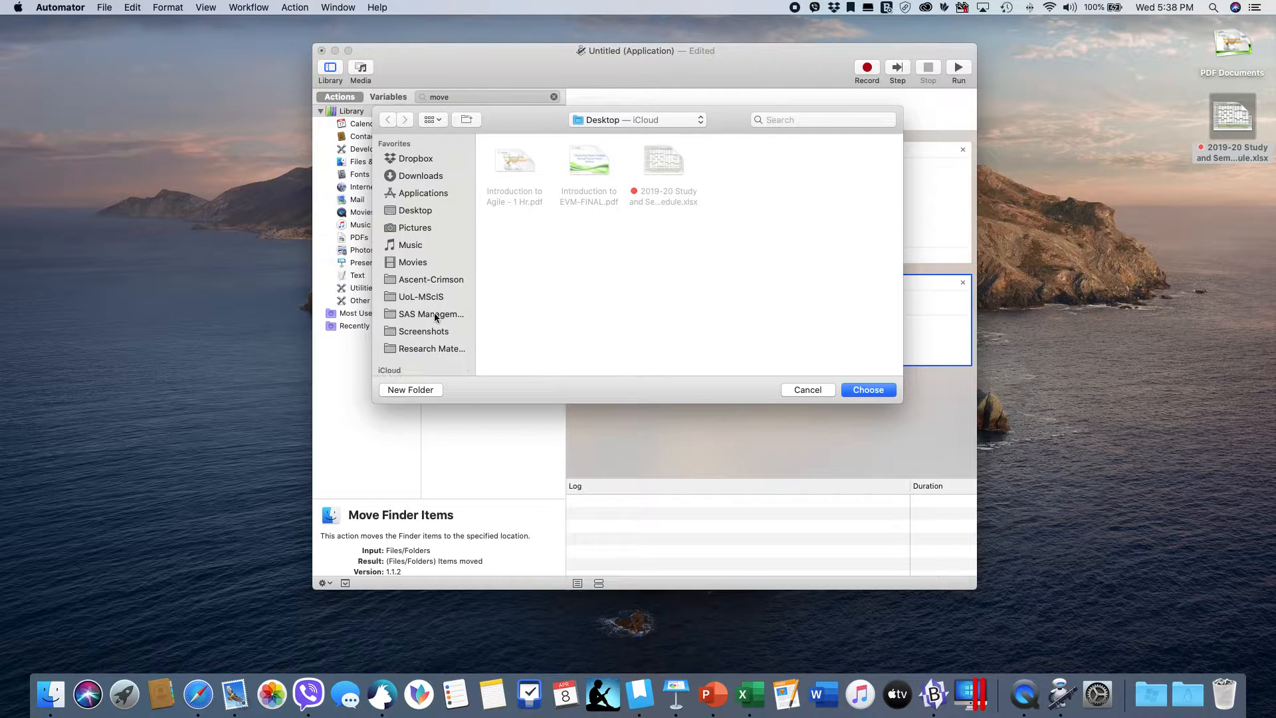
{"action": "left_click", "coordinate": [407, 390]}
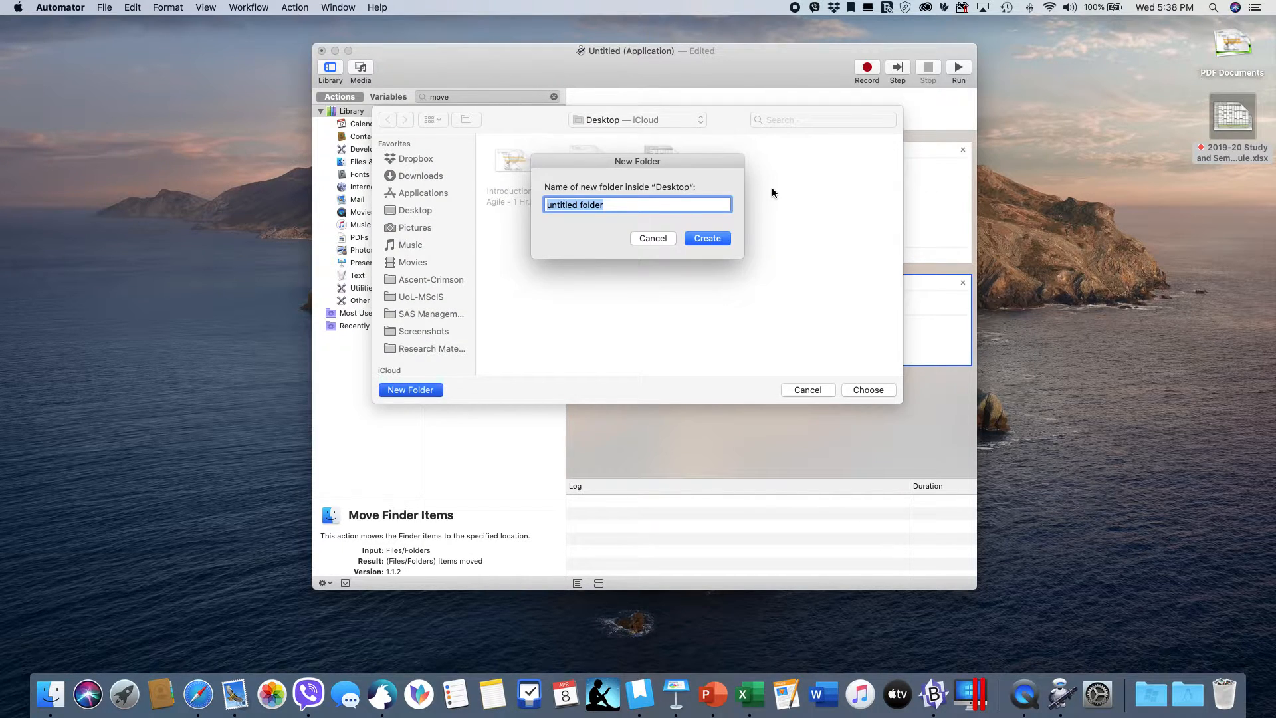
{"action": "type", "text": "ConvertedPDF_toJPG"}
{"action": "left_click", "coordinate": [716, 240]}
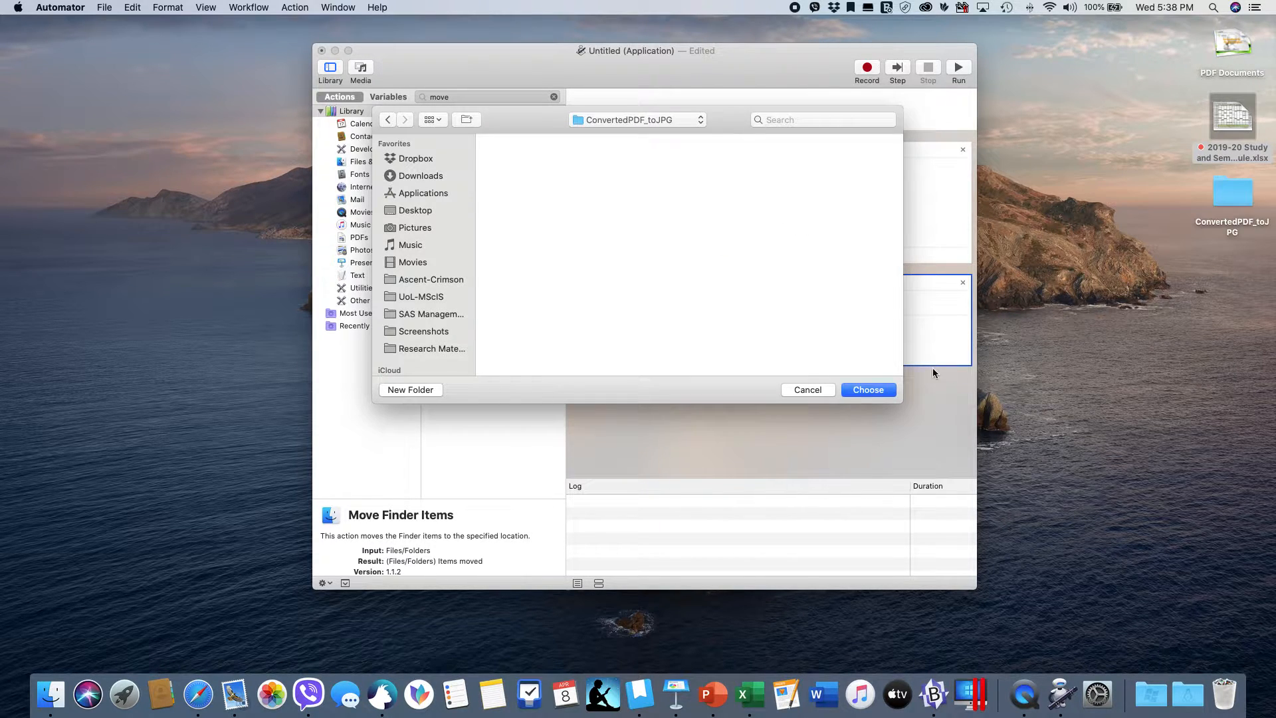
{"action": "left_click", "coordinate": [871, 391]}
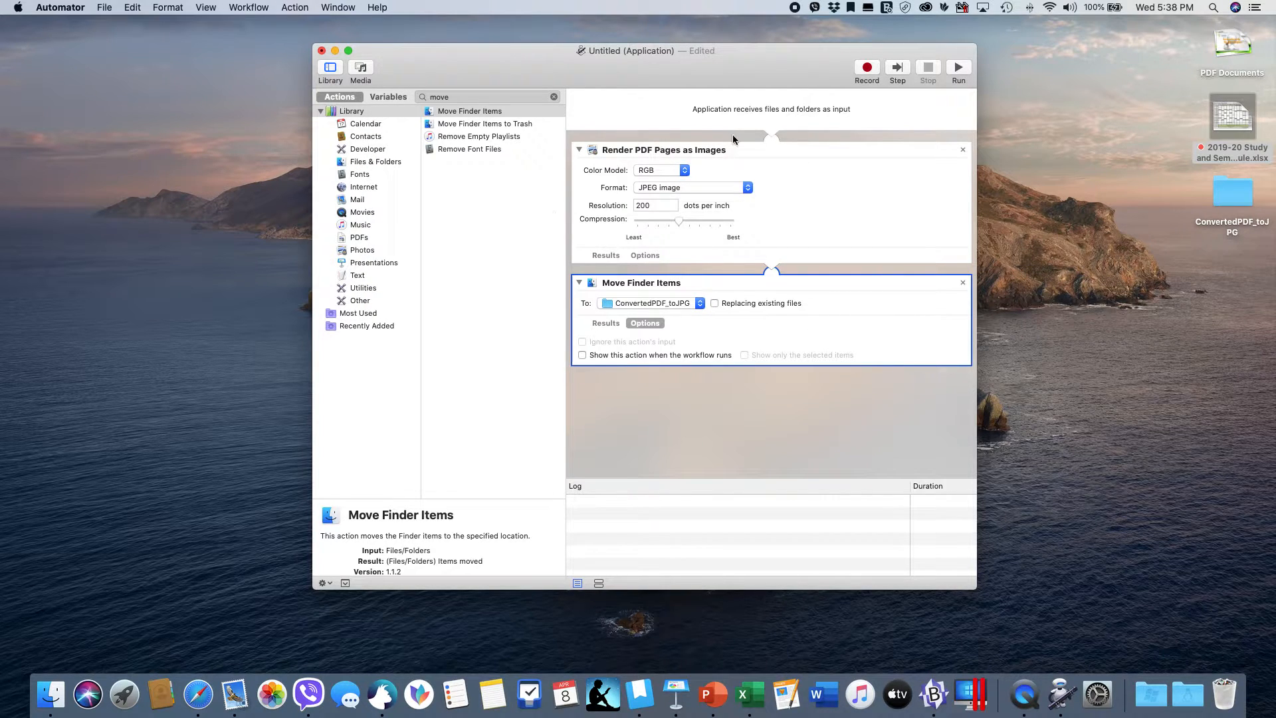
Save the workflow as an application named PDF-to-JPG in the ConvertedPDF_toJPG folder.
{"action": "left_click", "coordinate": [107, 7]}
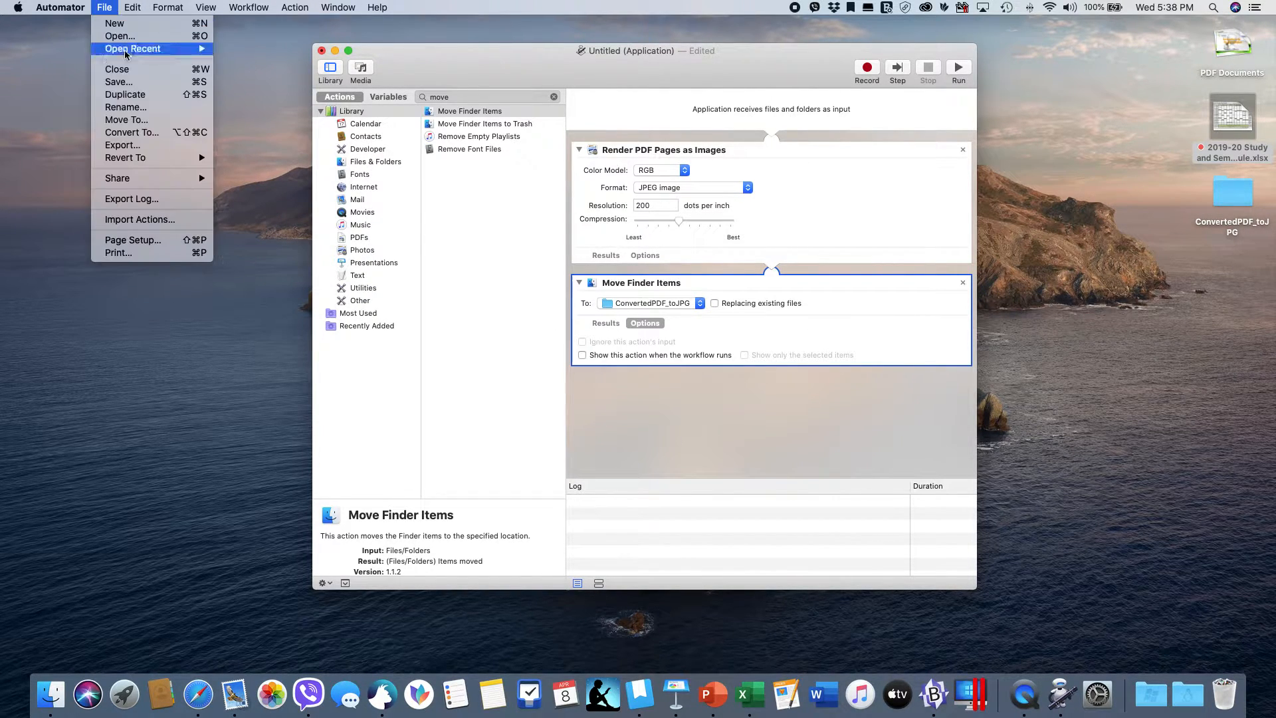
{"action": "left_click", "coordinate": [129, 87]}
{"action": "type", "text": "PDF-to"}
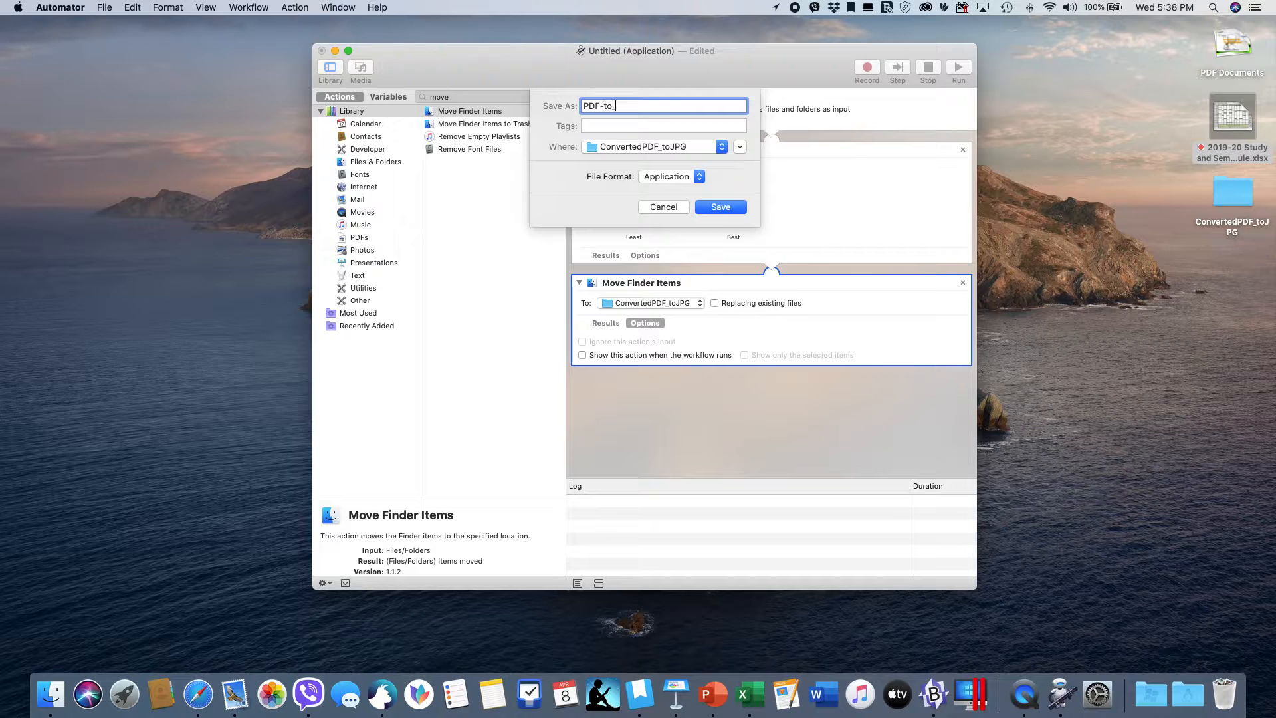
{"action": "type", "text": "-JPG"}
{"action": "left_click", "coordinate": [723, 206]}
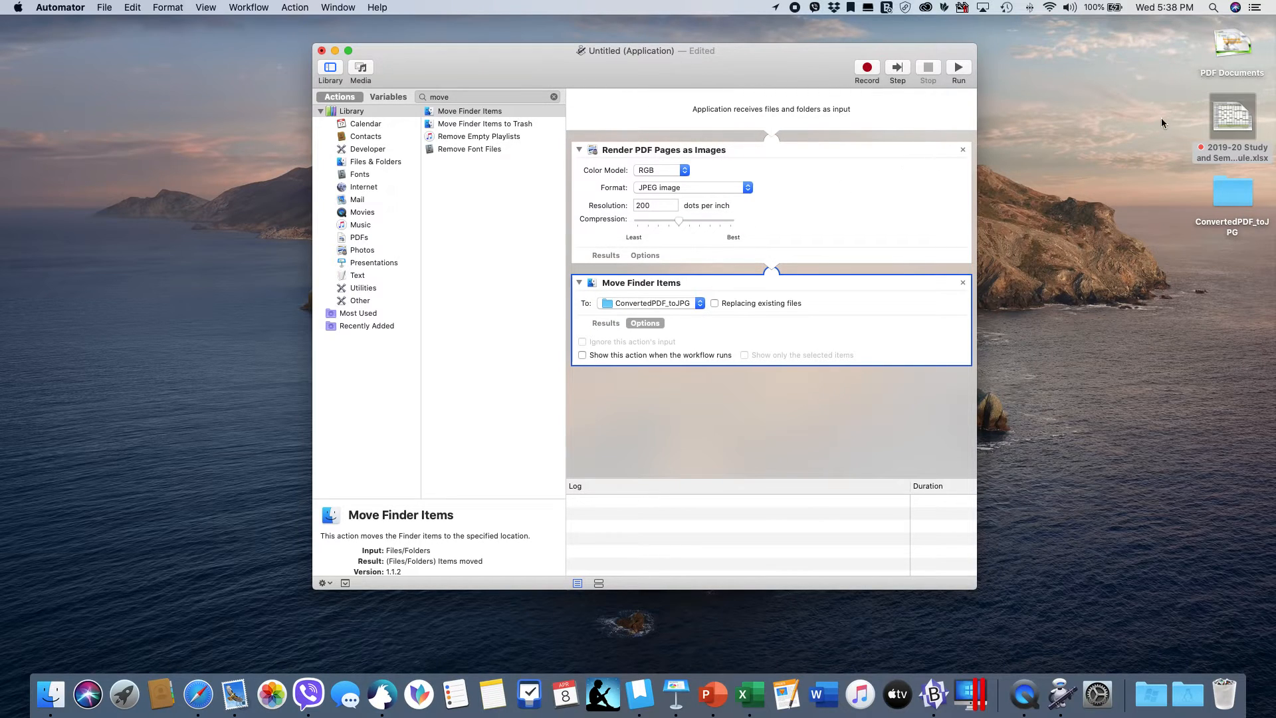
{"action": "left_click", "coordinate": [89, 6]}
{"action": "mouse_move", "coordinate": [105, 8]}
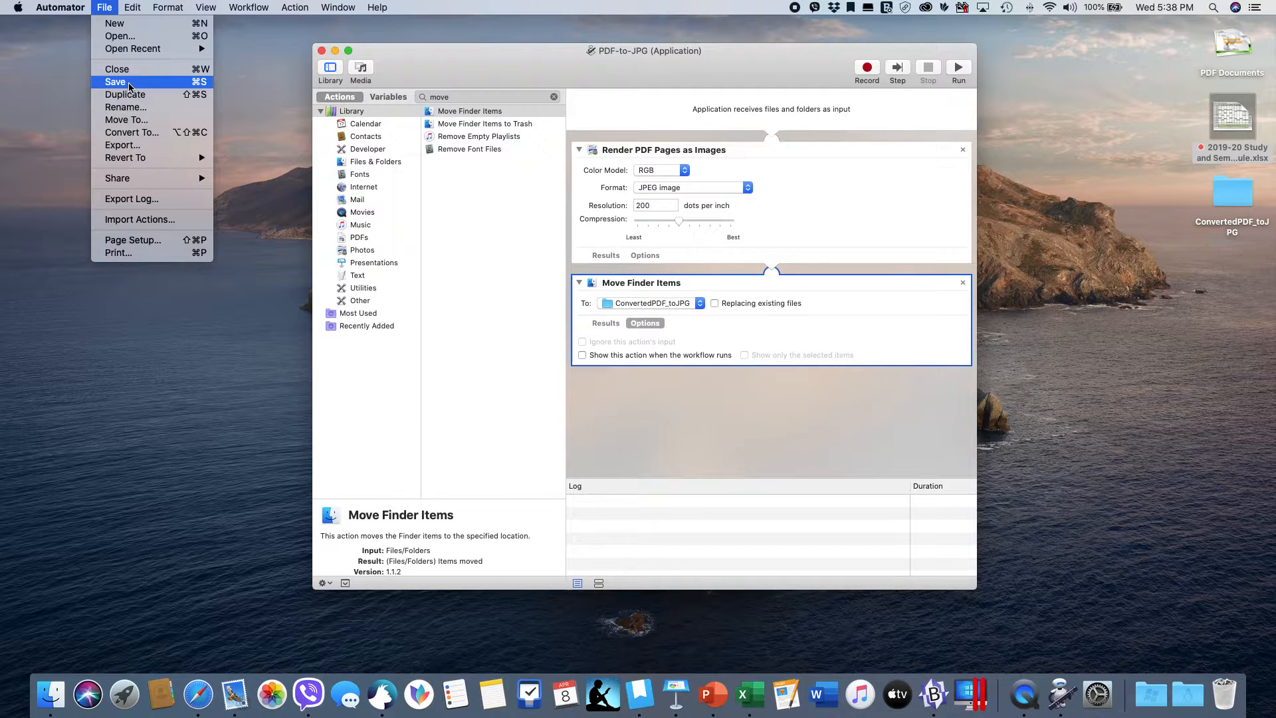
{"action": "left_click", "coordinate": [126, 119]}
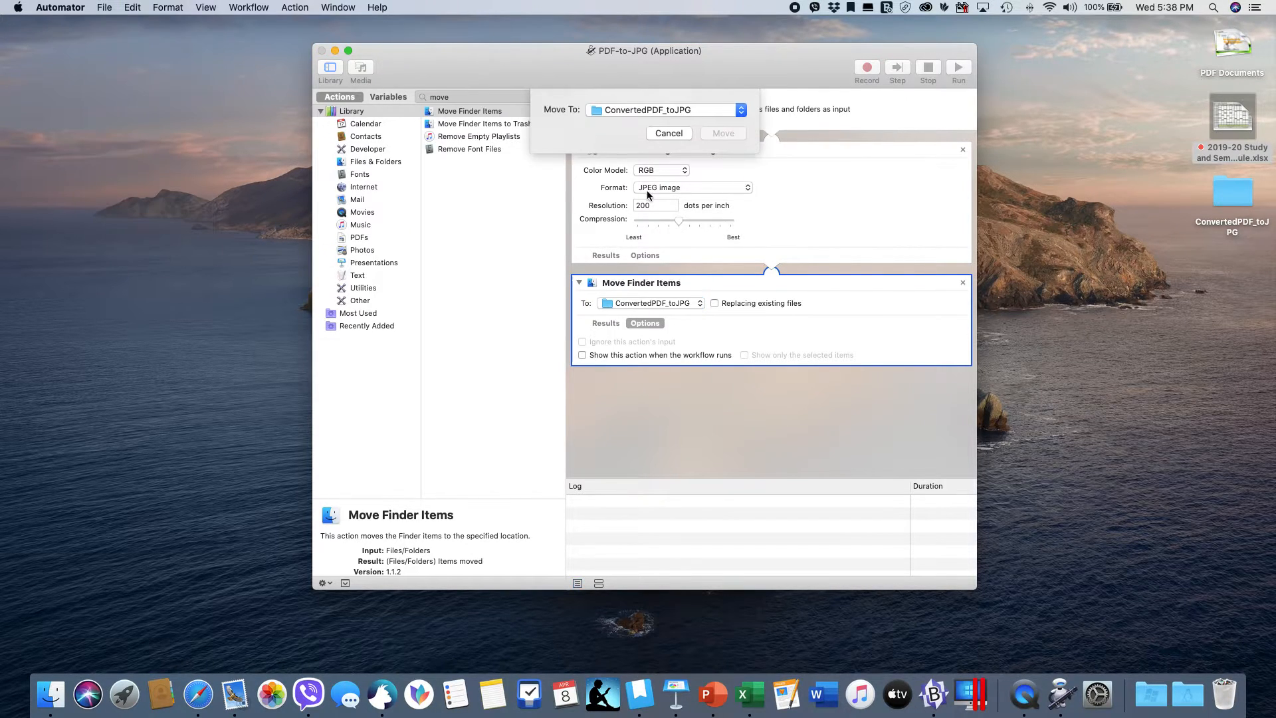
{"action": "left_click", "coordinate": [740, 110]}
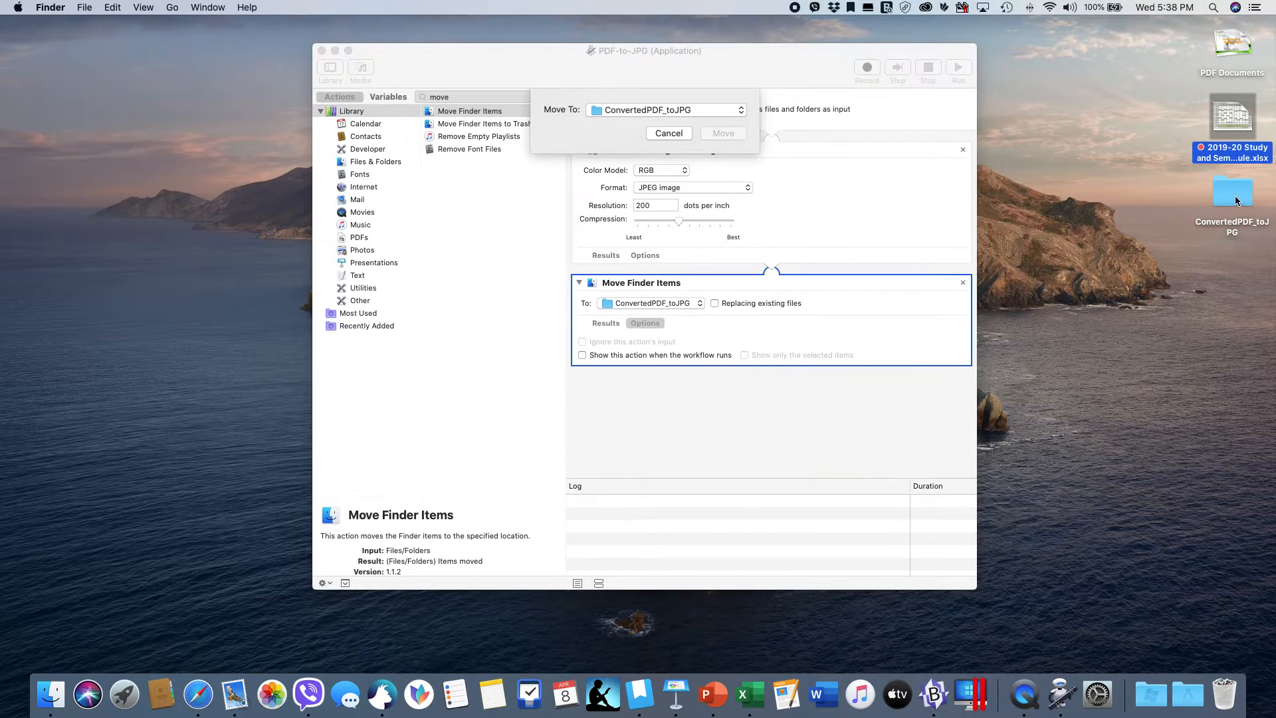
{"action": "left_click", "coordinate": [661, 128]}
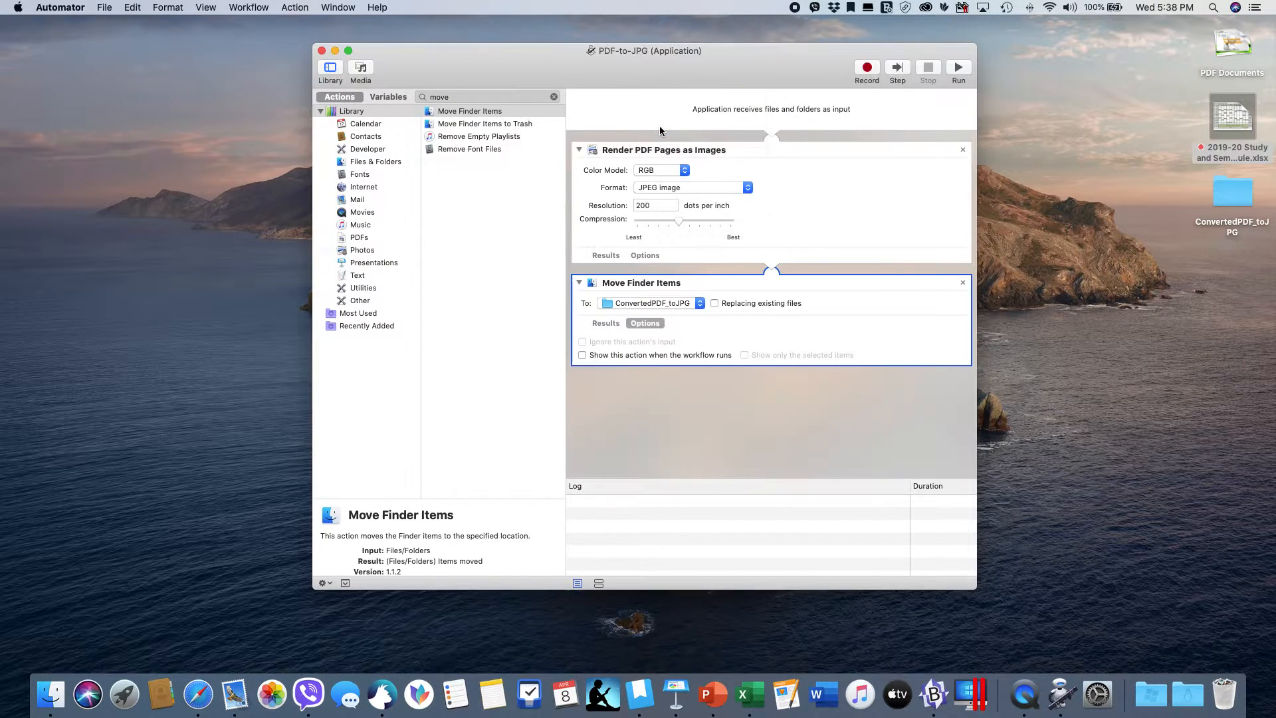
Move the PDF-to-JPG application from the ConvertedPDF_toJPG folder to the desktop, close the folder window and return to Automator.
{"action": "double_click", "coordinate": [1229, 206]}
{"action": "left_click", "coordinate": [688, 157]}
{"action": "left_click_drag", "start_coordinate": [635, 158], "coordinate": [1134, 186]}
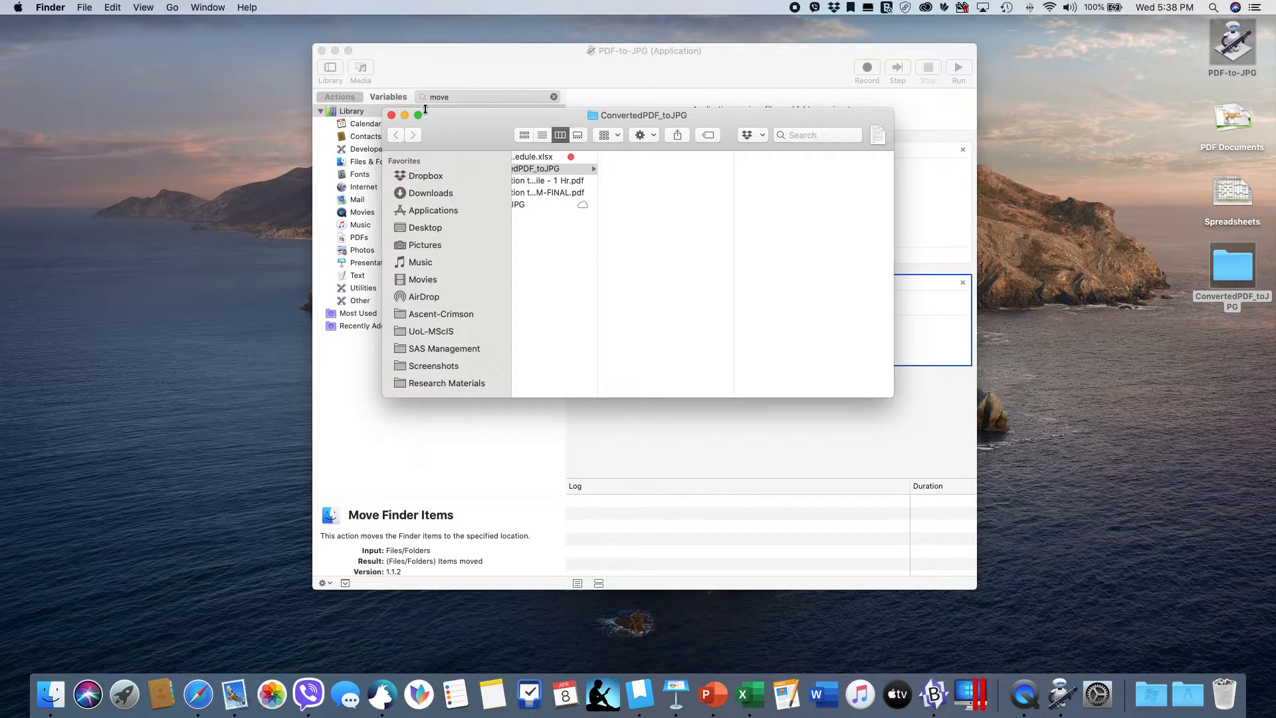
{"action": "left_click", "coordinate": [391, 115]}
{"action": "left_click", "coordinate": [731, 57]}
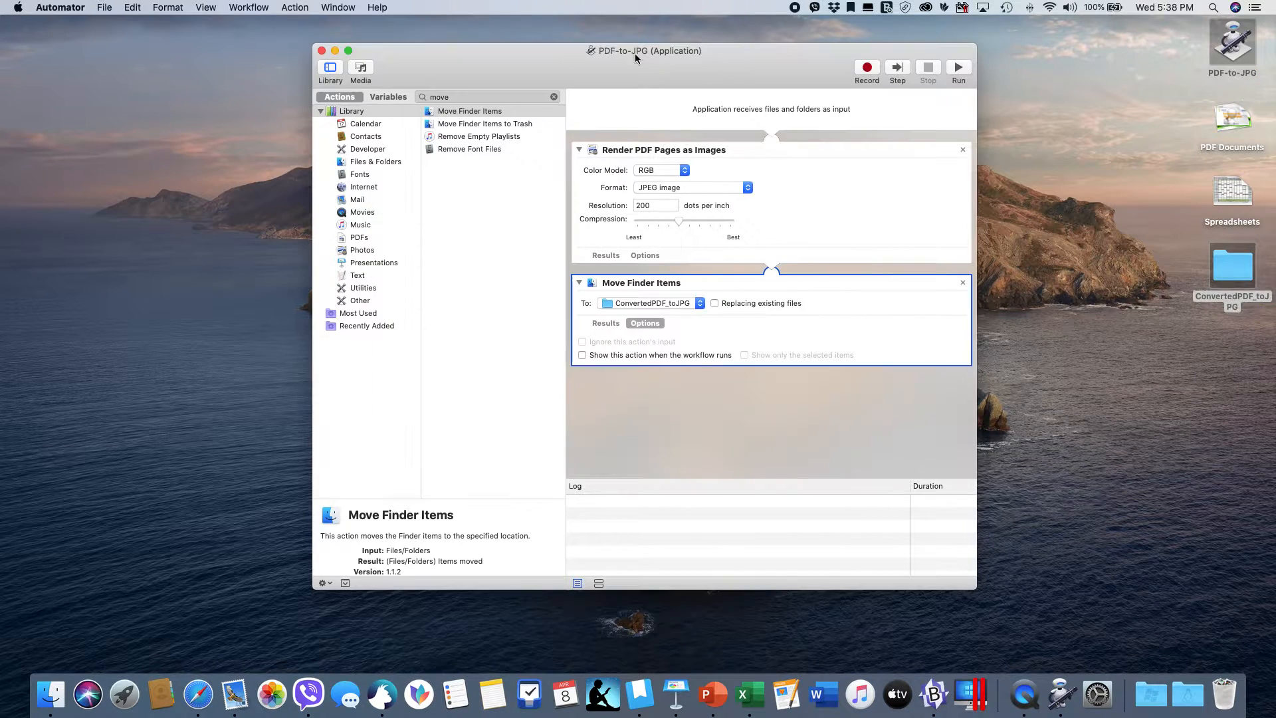
Close the PDF-to-JPG workflow, switch to Finder and open the IYM004-Computer Security folder inside UoL-MScIS.
{"action": "left_click", "coordinate": [321, 51]}
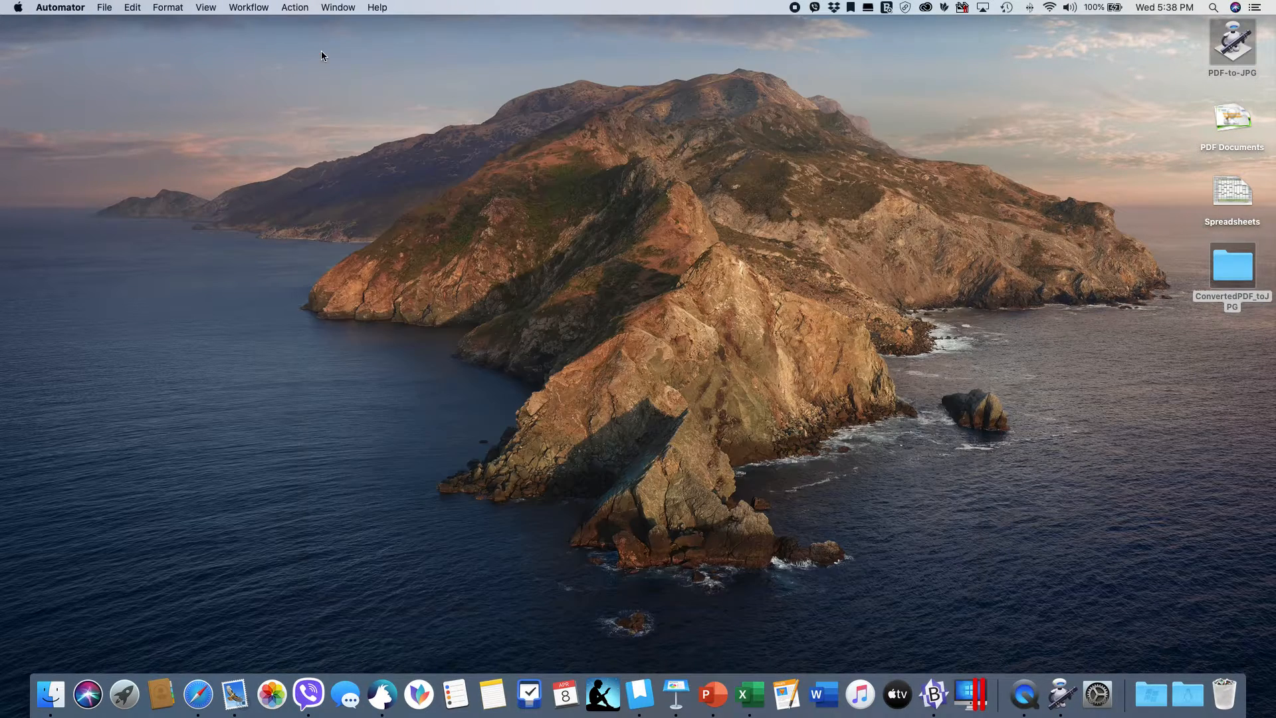
{"action": "left_click", "coordinate": [51, 694]}
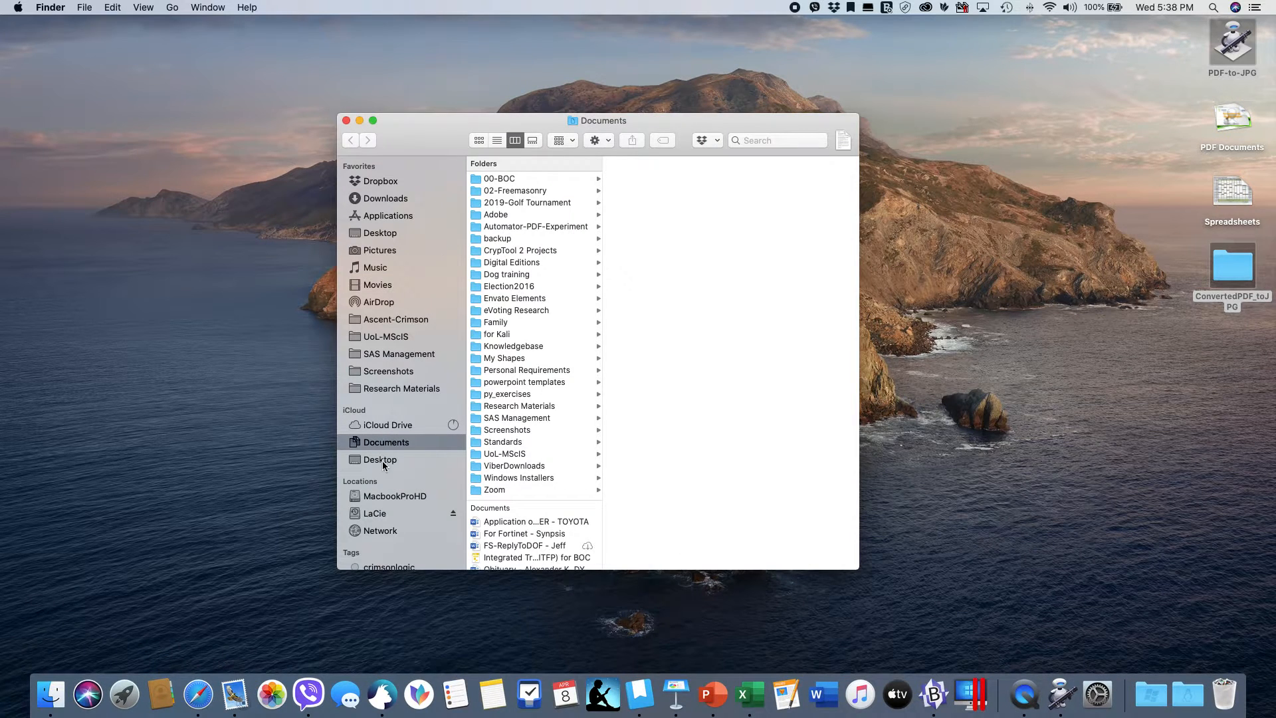
{"action": "left_click", "coordinate": [376, 341]}
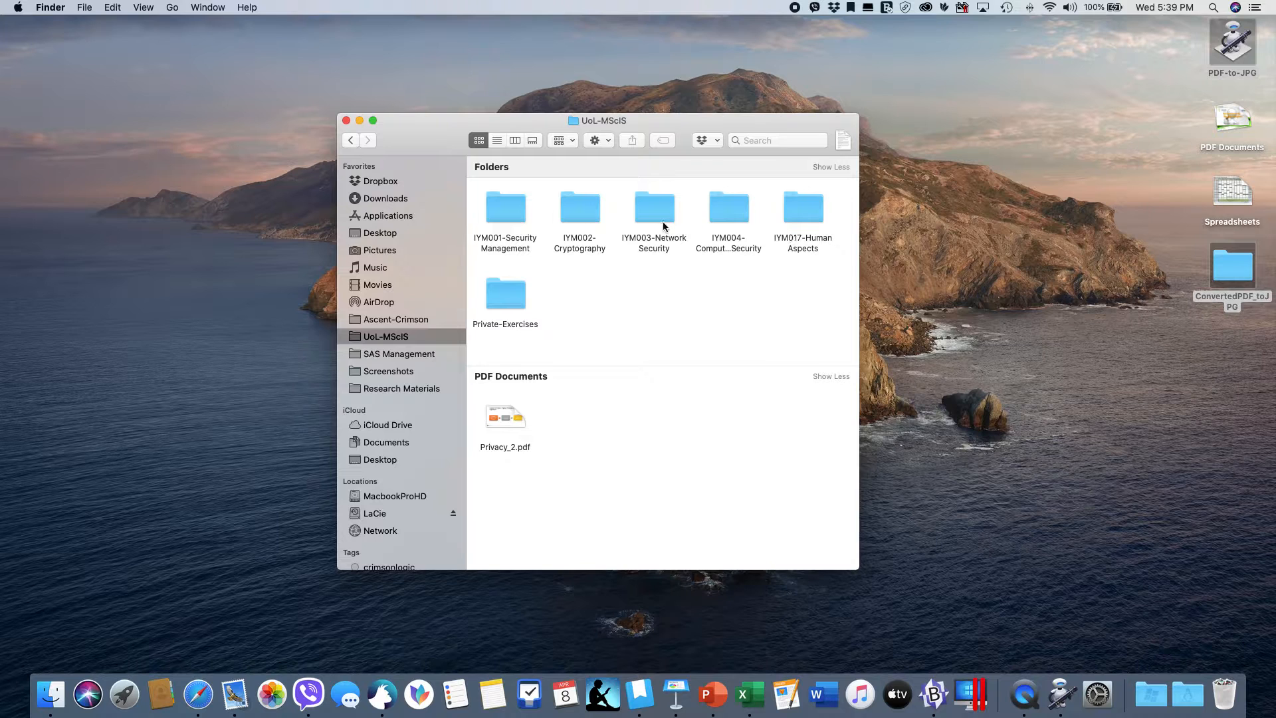
{"action": "double_click", "coordinate": [590, 213]}
{"action": "left_click", "coordinate": [350, 141]}
{"action": "double_click", "coordinate": [742, 213]}
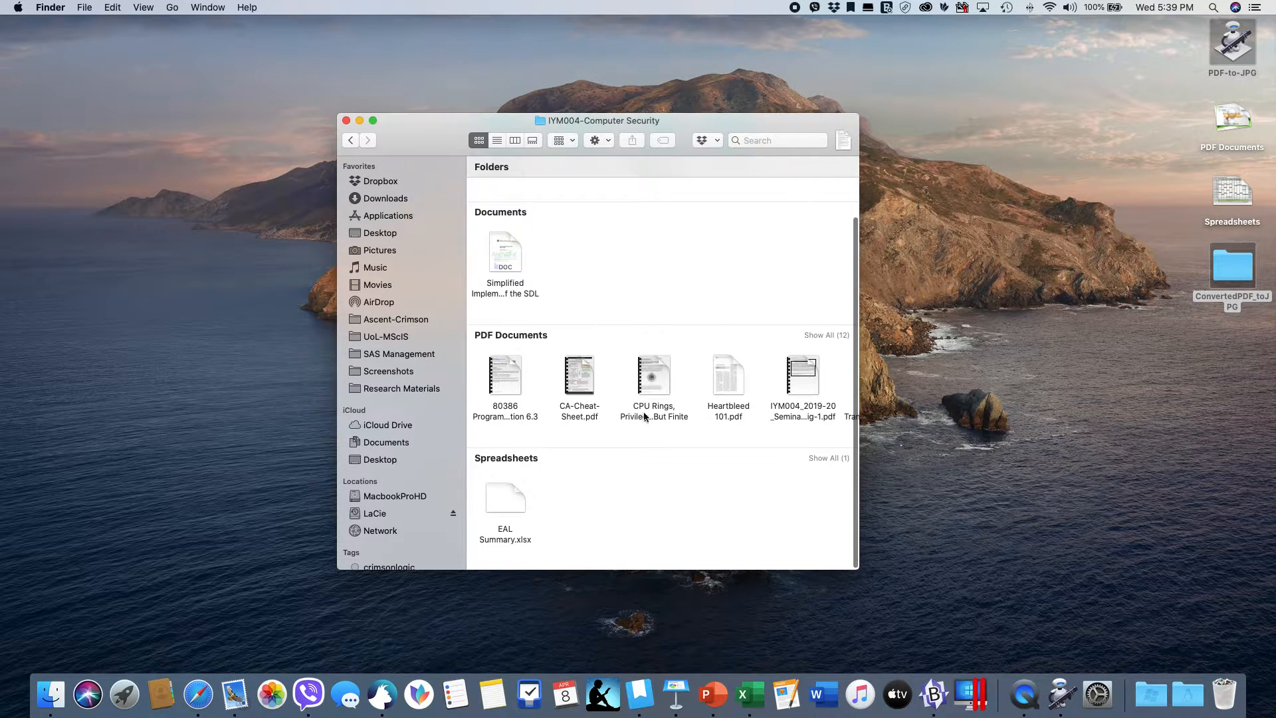
Open Heartbleed 101.pdf in Preview, look through pages 2 and 3, and close the document.
{"action": "scroll", "coordinate": [640, 414], "scroll_direction": "right", "scroll_amount": 2}
{"action": "double_click", "coordinate": [704, 374]}
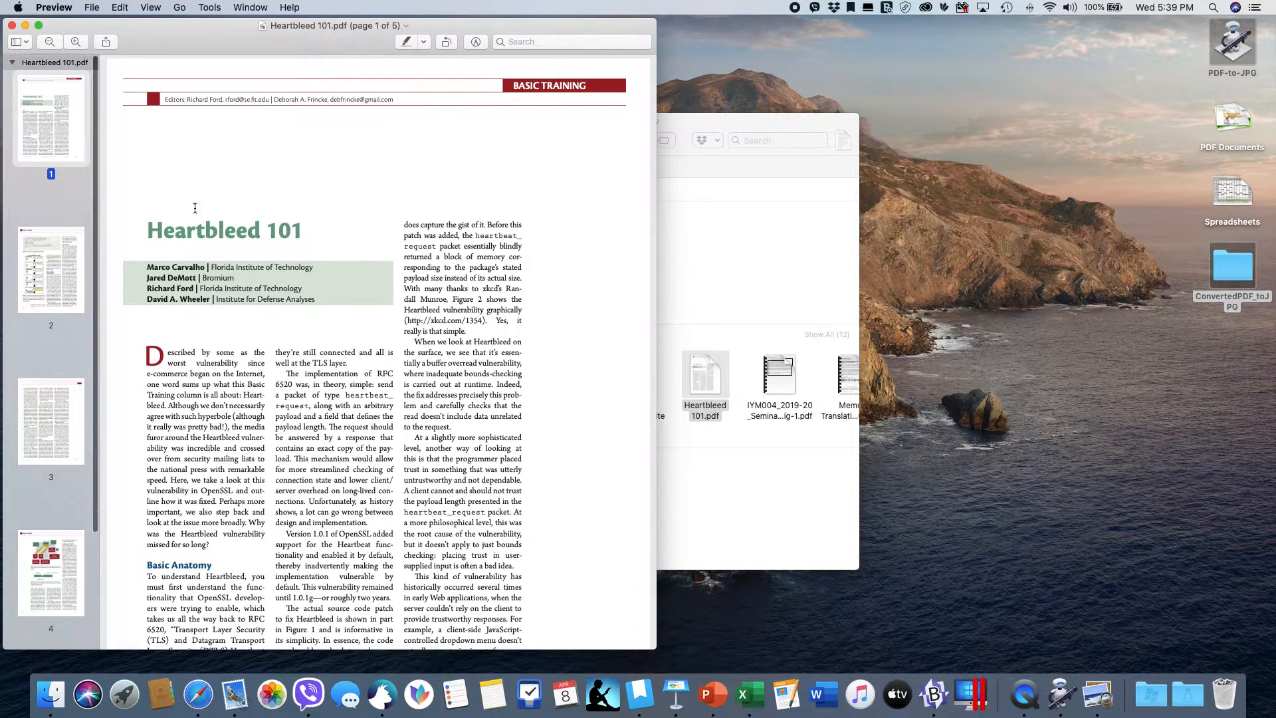
{"action": "left_click", "coordinate": [67, 276]}
{"action": "left_click", "coordinate": [56, 449]}
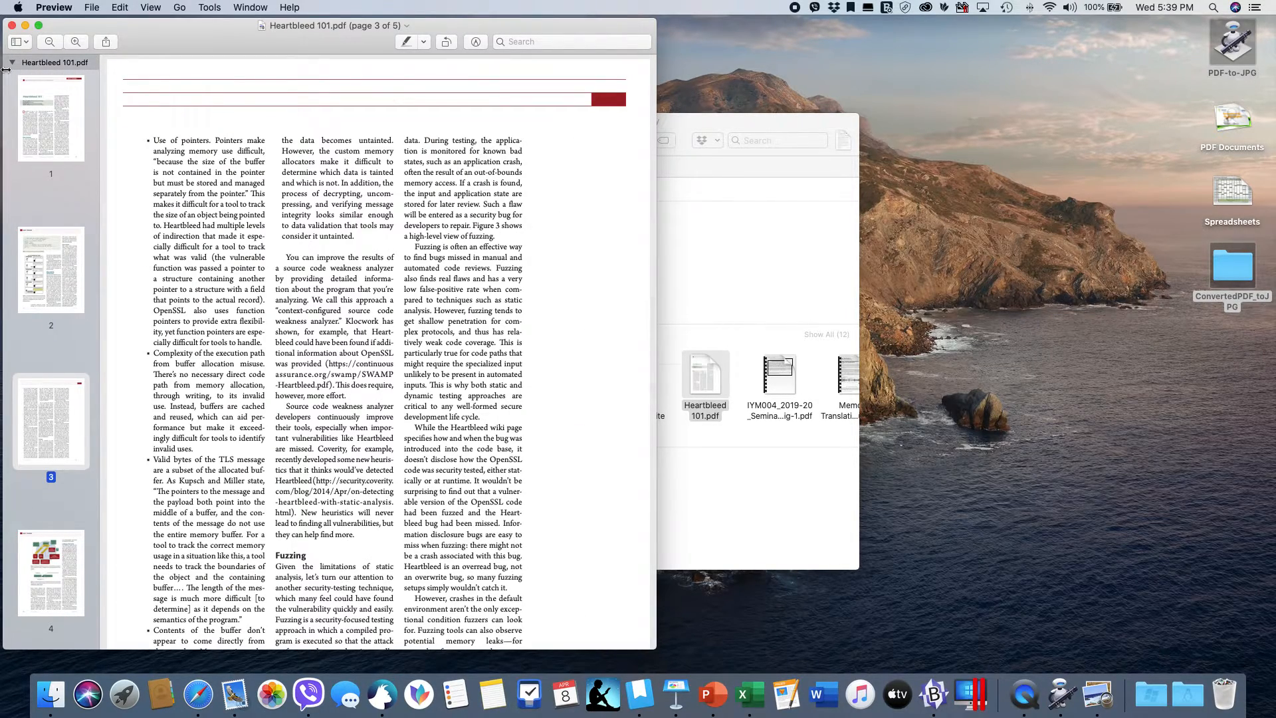
{"action": "left_click", "coordinate": [12, 26]}
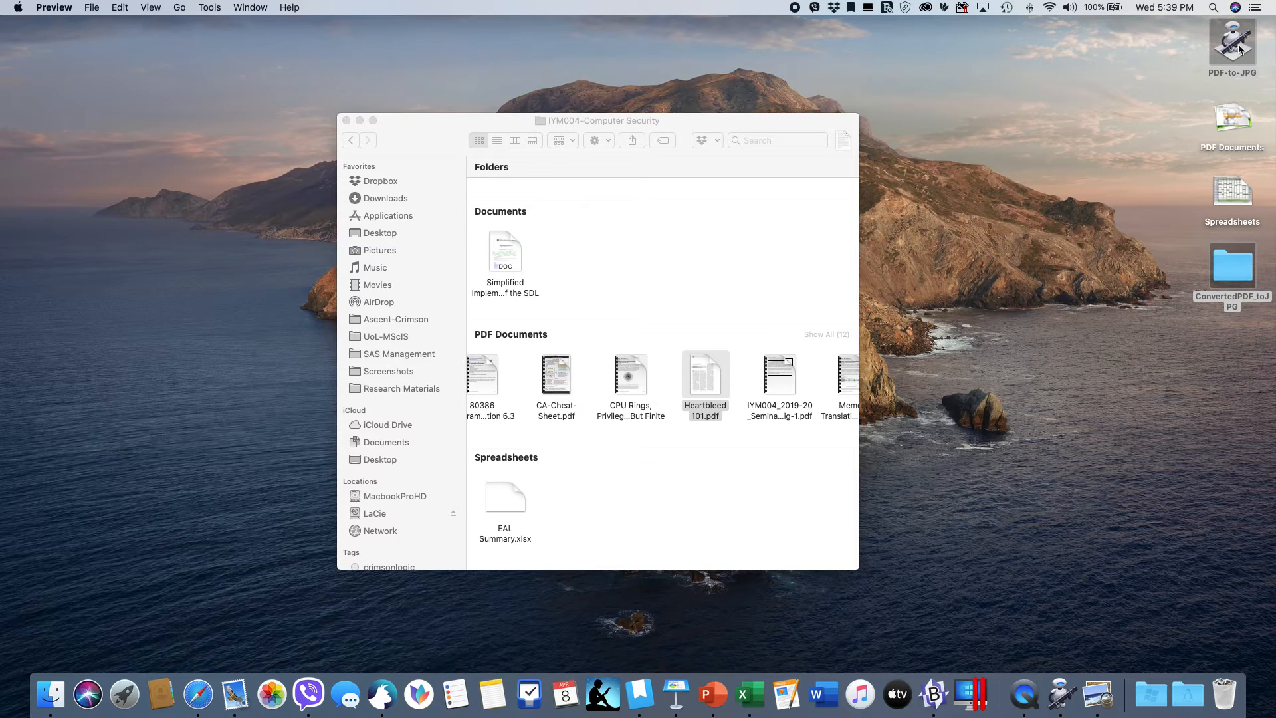
Place the Finder window near the desktop icons and drop Heartbleed 101.pdf onto the PDF-to-JPG application to convert it.
{"action": "left_click_drag", "start_coordinate": [756, 114], "coordinate": [799, 88]}
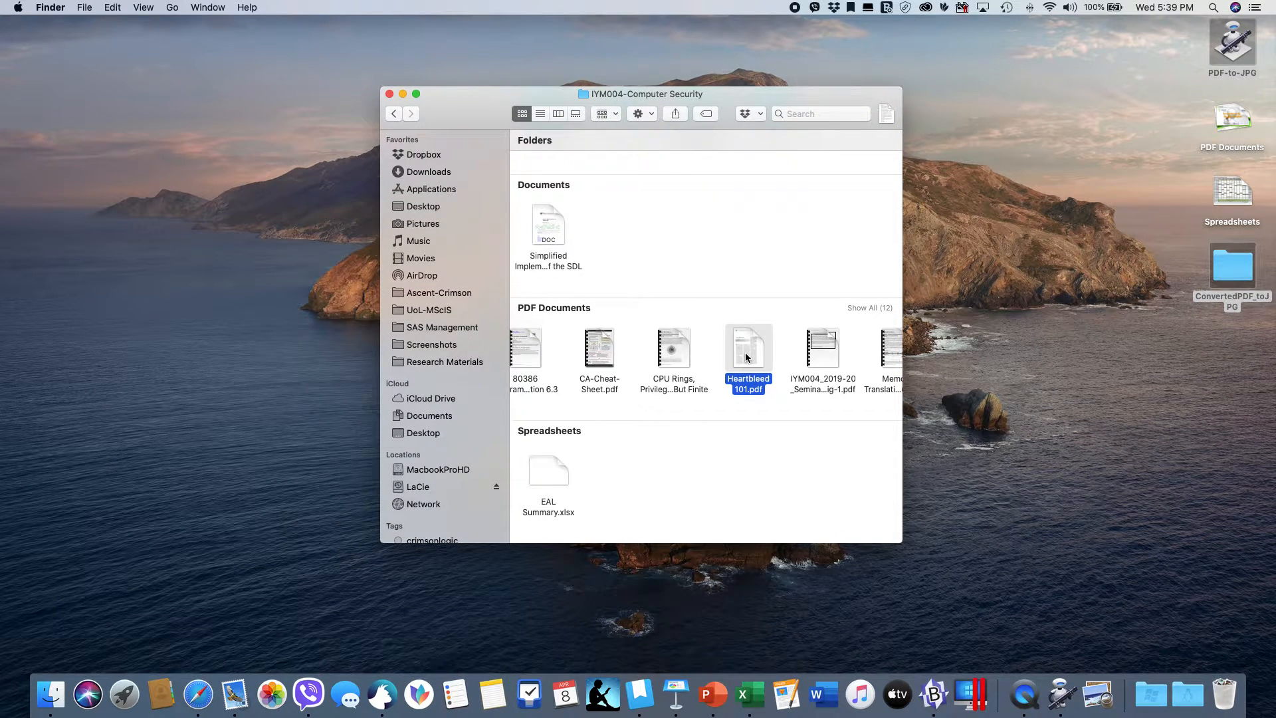
{"action": "left_click_drag", "start_coordinate": [735, 105], "coordinate": [942, 73]}
{"action": "left_click", "coordinate": [1226, 52]}
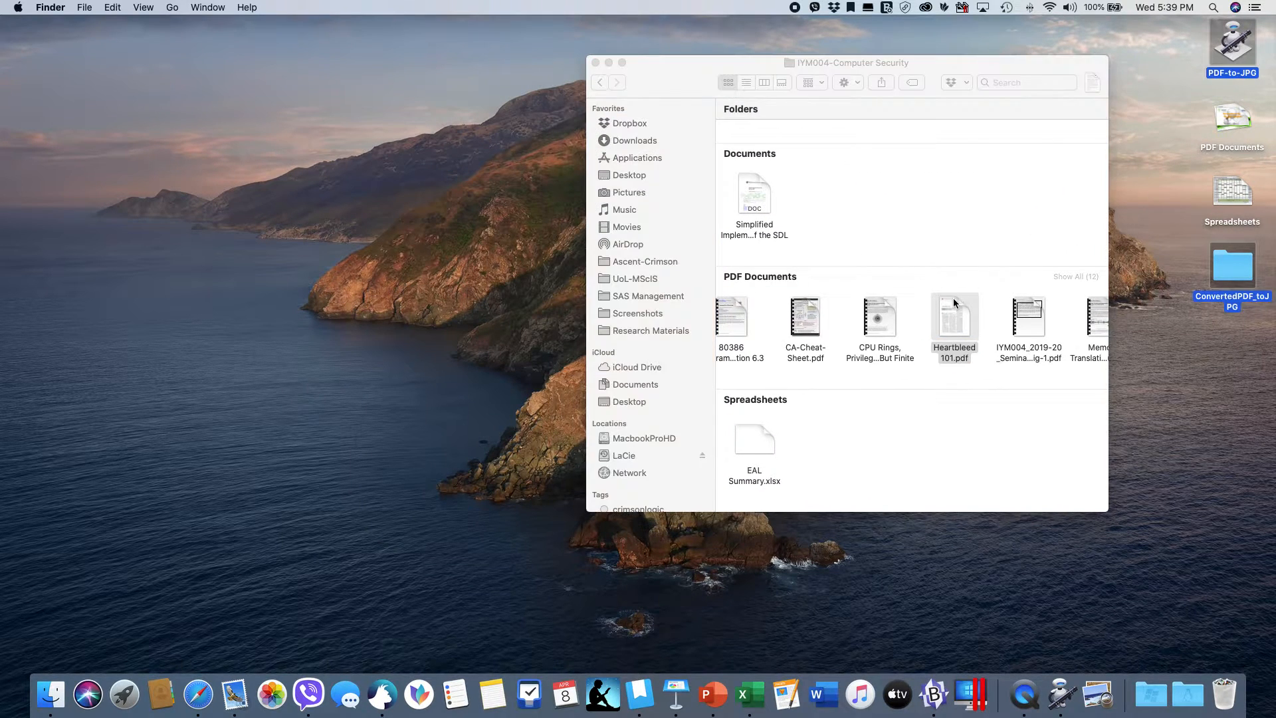
{"action": "left_click", "coordinate": [911, 223]}
{"action": "left_click", "coordinate": [947, 306]}
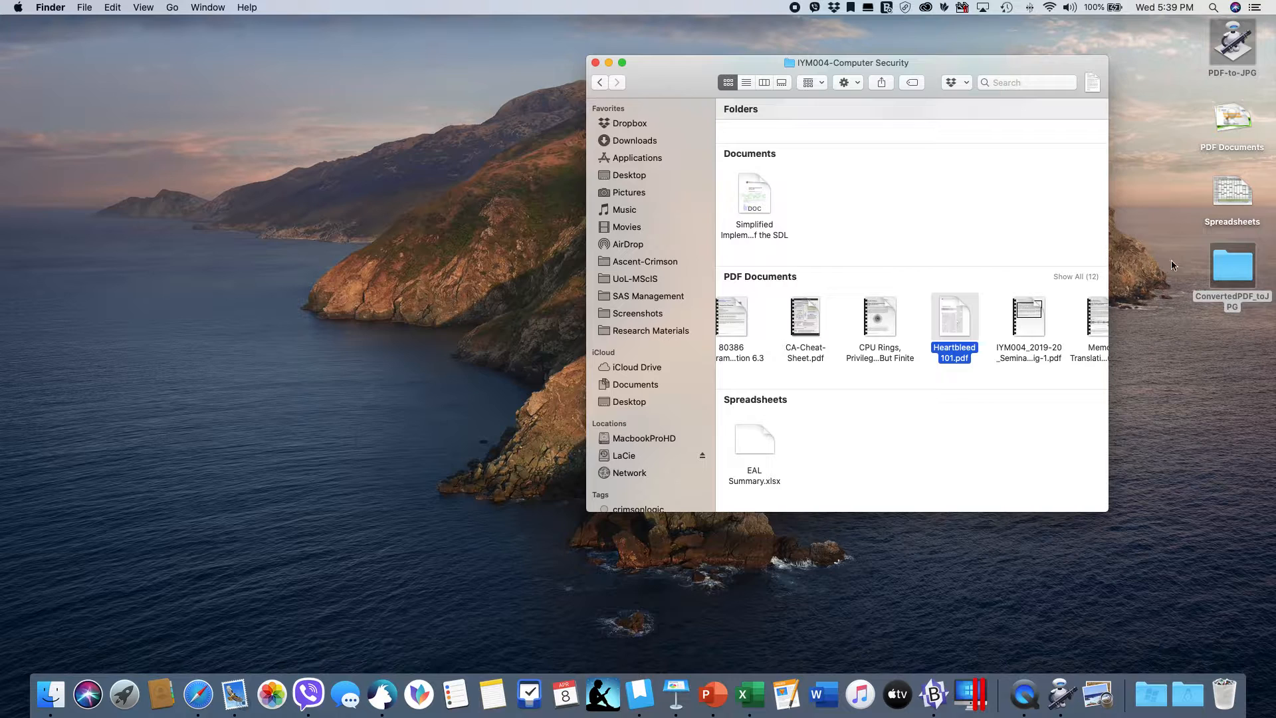
{"action": "left_click", "coordinate": [956, 320], "text": "super"}
{"action": "left_click", "coordinate": [954, 316]}
{"action": "left_click", "coordinate": [954, 316], "text": "super"}
{"action": "left_click_drag", "start_coordinate": [955, 319], "coordinate": [1233, 58]}
Open the ConvertedPDF_toJPG folder, check Heartbleed 101 2.jpeg in Preview, and close the image and the IYM004-Computer Security window.
{"action": "double_click", "coordinate": [1222, 271]}
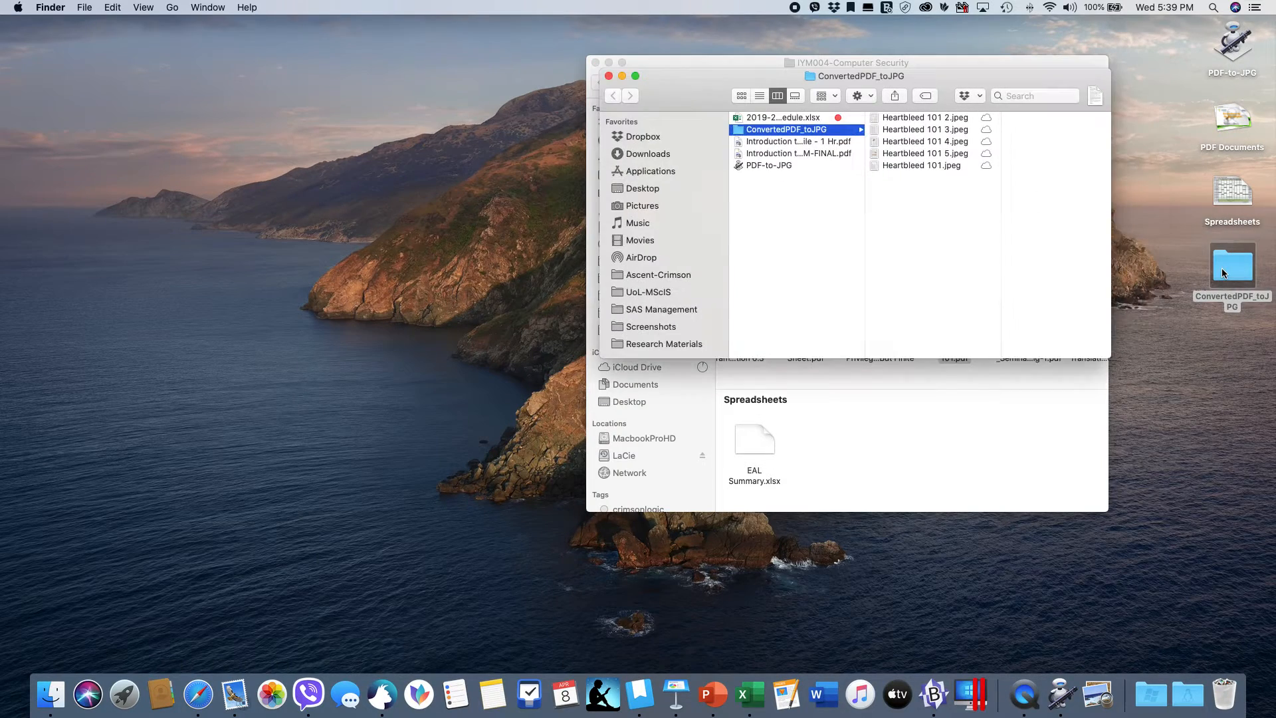
{"action": "double_click", "coordinate": [909, 120]}
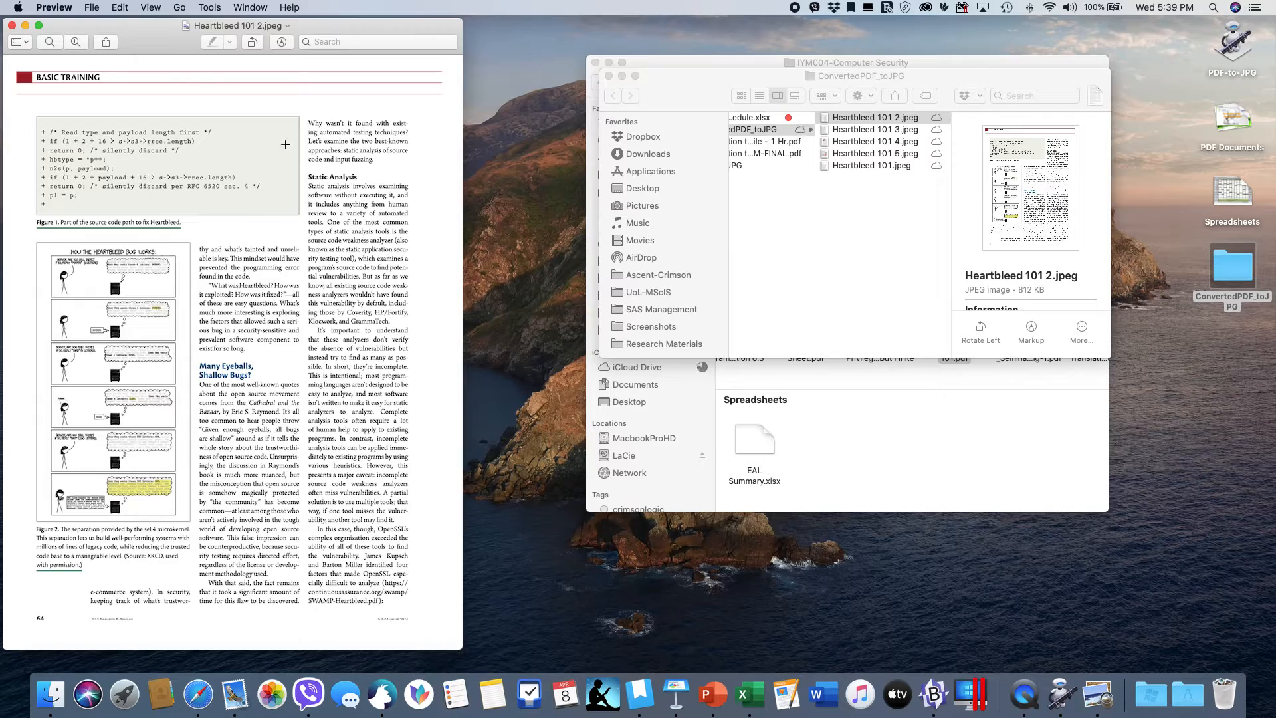
{"action": "left_click", "coordinate": [12, 26]}
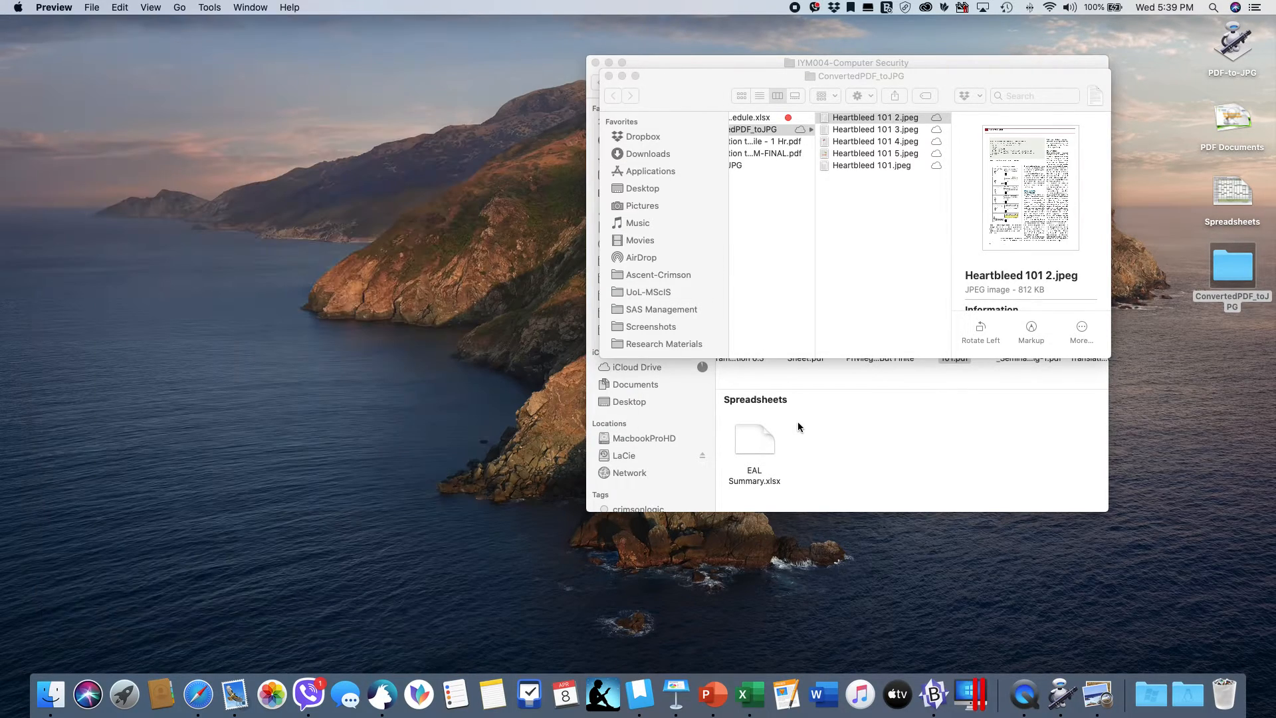
{"action": "key", "text": "super+w"}
{"action": "left_click", "coordinate": [598, 64]}
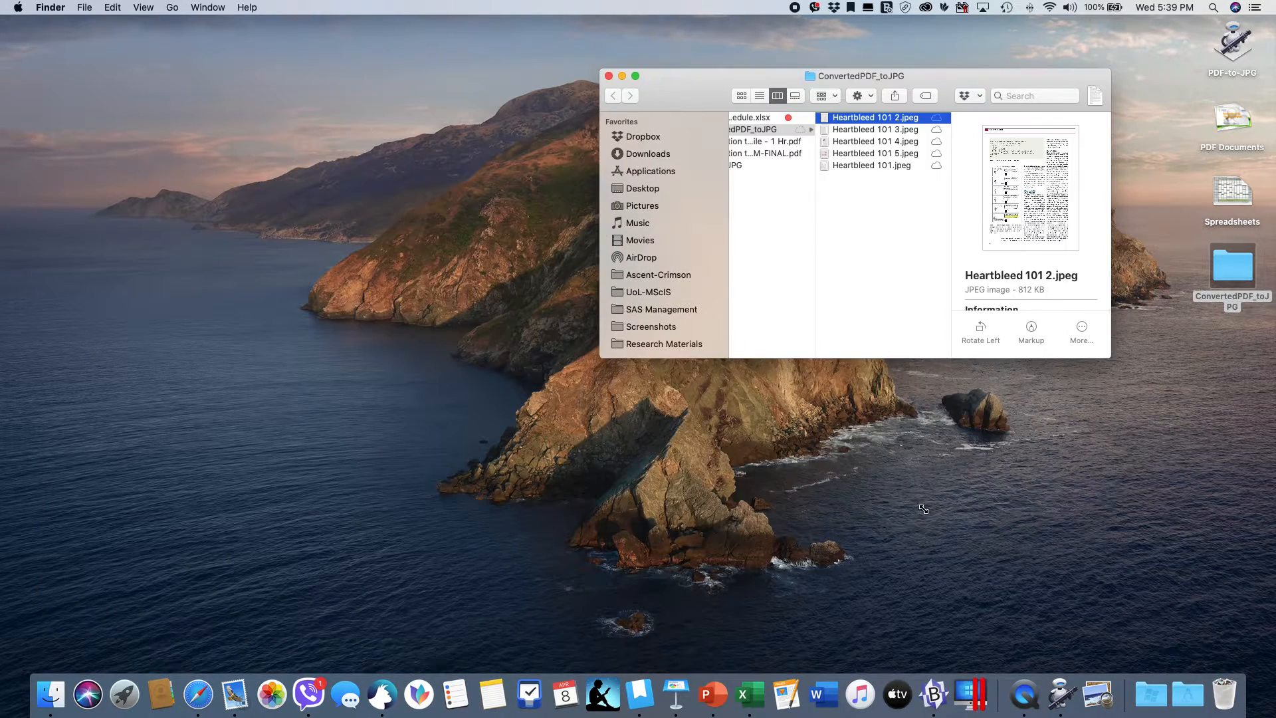
Switch to Automator and create a new document of type Quick Action.
{"action": "left_click", "coordinate": [1061, 694]}
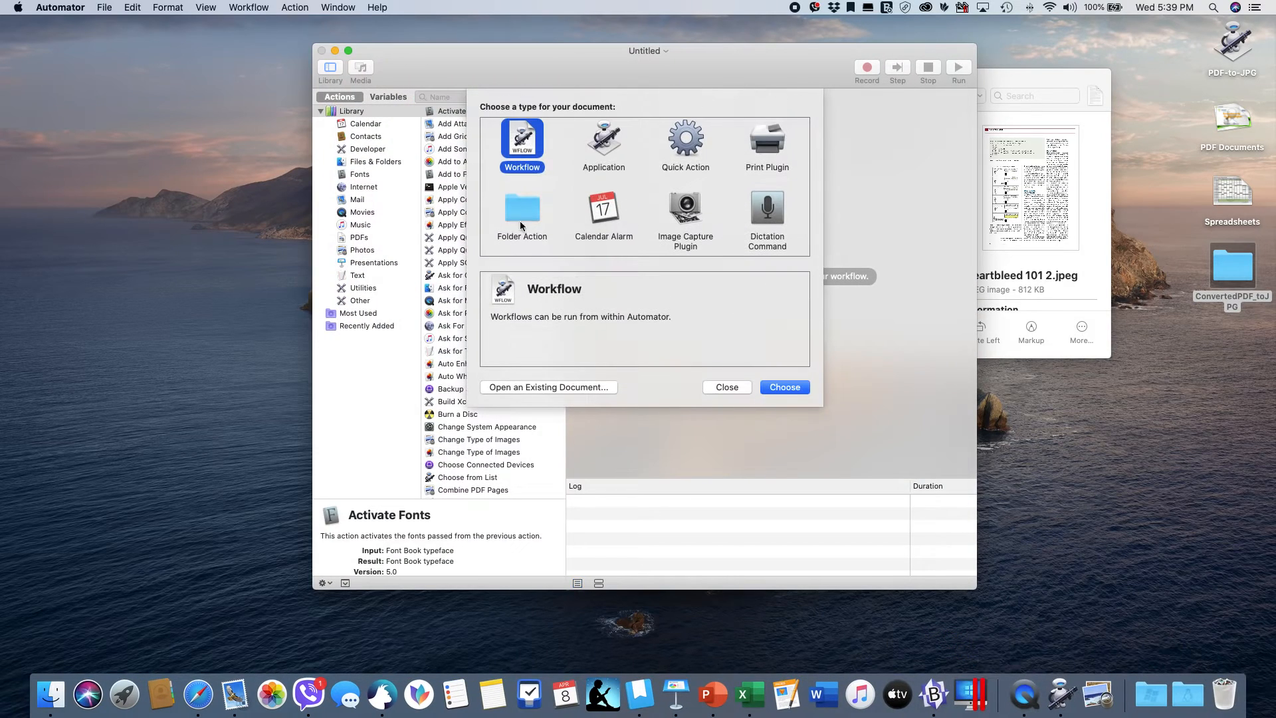
{"action": "left_click", "coordinate": [675, 149]}
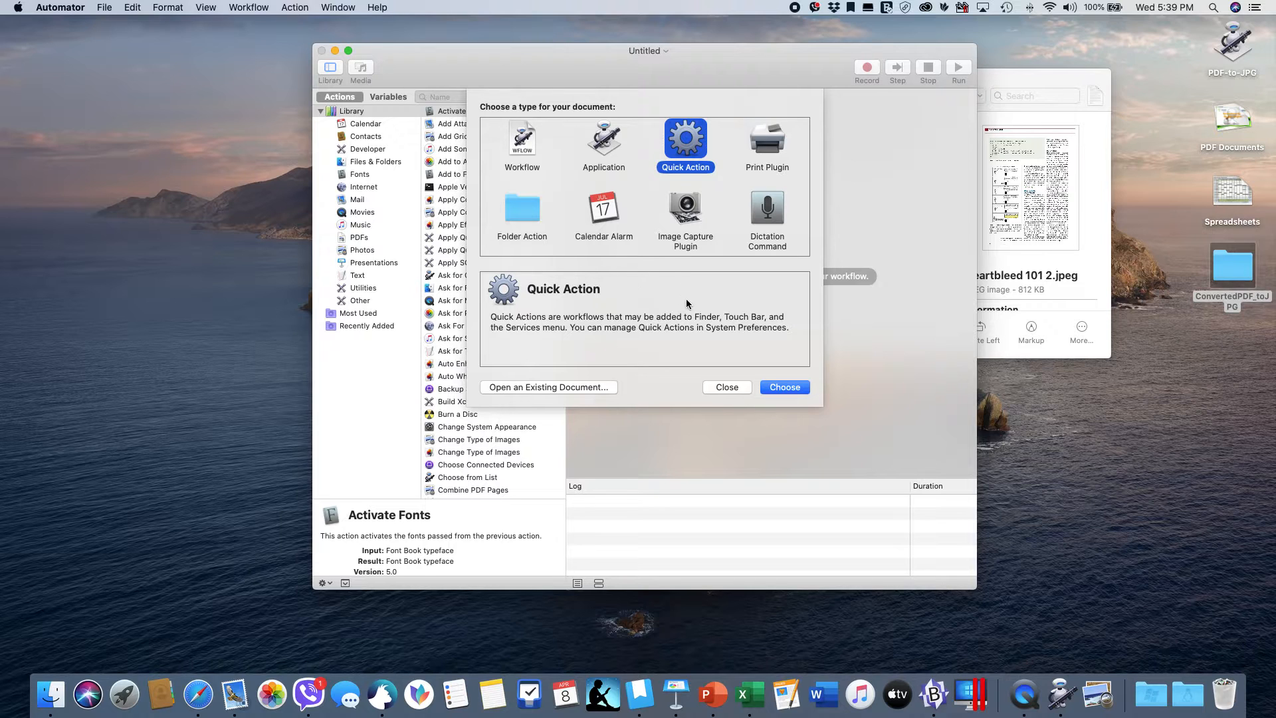
{"action": "left_click", "coordinate": [785, 388]}
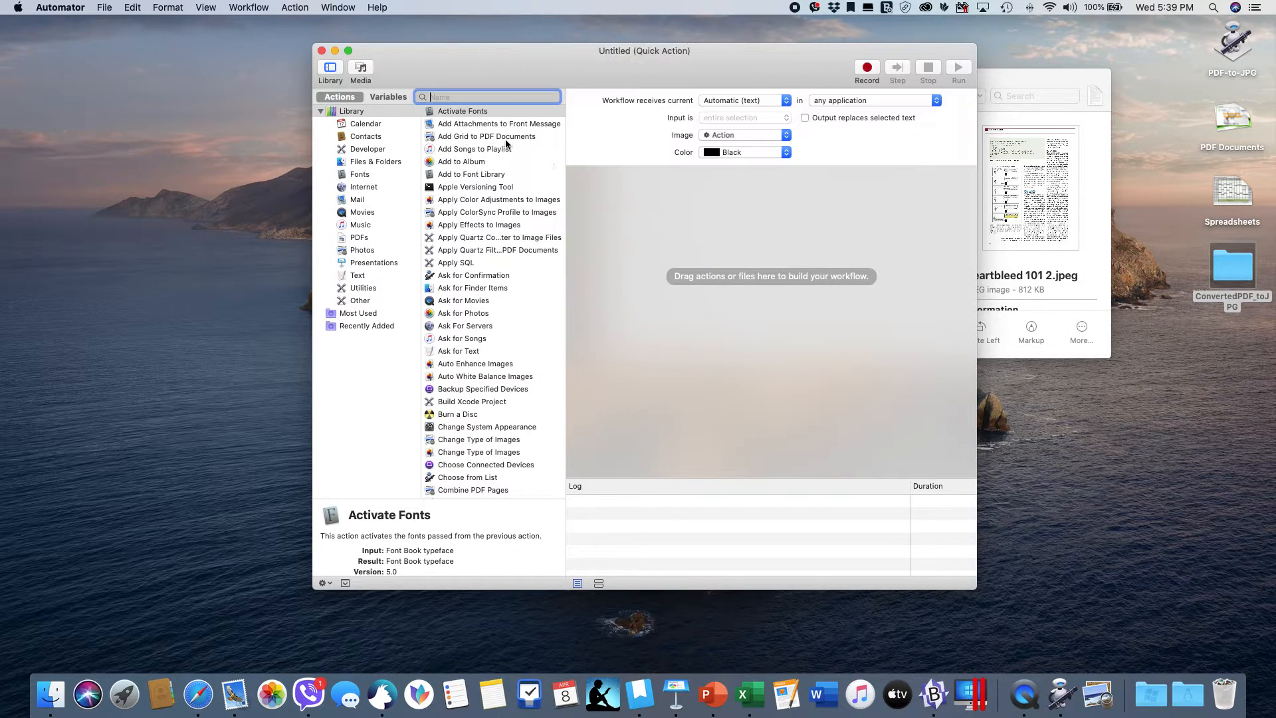
Add the Render PDF Pages as Images action to the quick action, with Move Finder Items below it.
{"action": "type", "text": "render"}
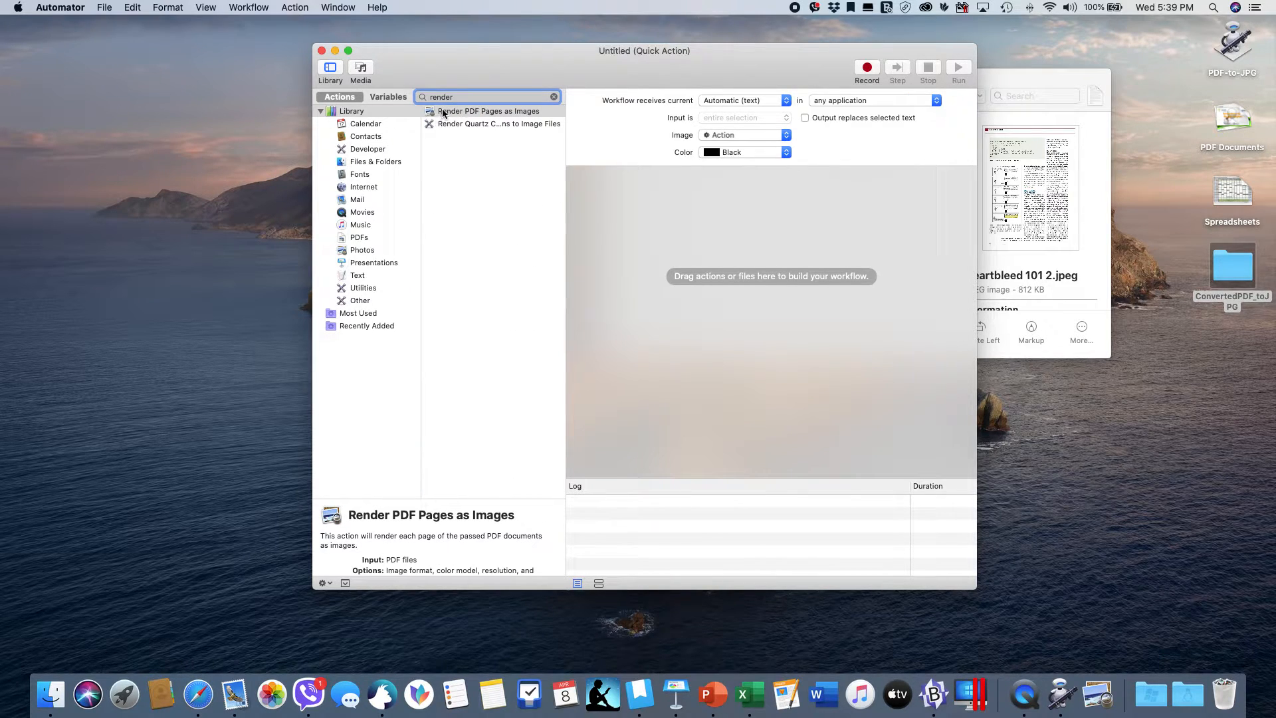
{"action": "left_click_drag", "start_coordinate": [452, 111], "coordinate": [725, 194]}
{"action": "left_click", "coordinate": [434, 96]}
{"action": "left_click_drag", "start_coordinate": [461, 98], "coordinate": [372, 98]}
{"action": "type", "text": "move"}
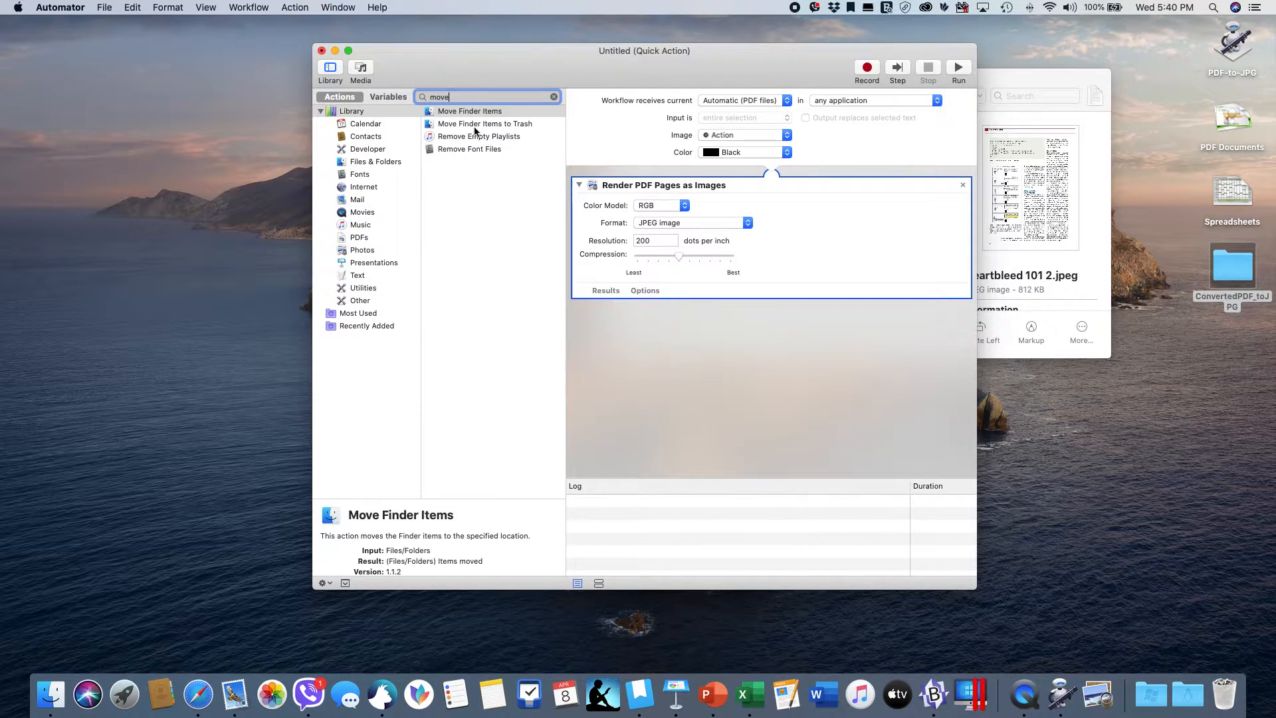
{"action": "left_click_drag", "start_coordinate": [470, 111], "coordinate": [737, 350]}
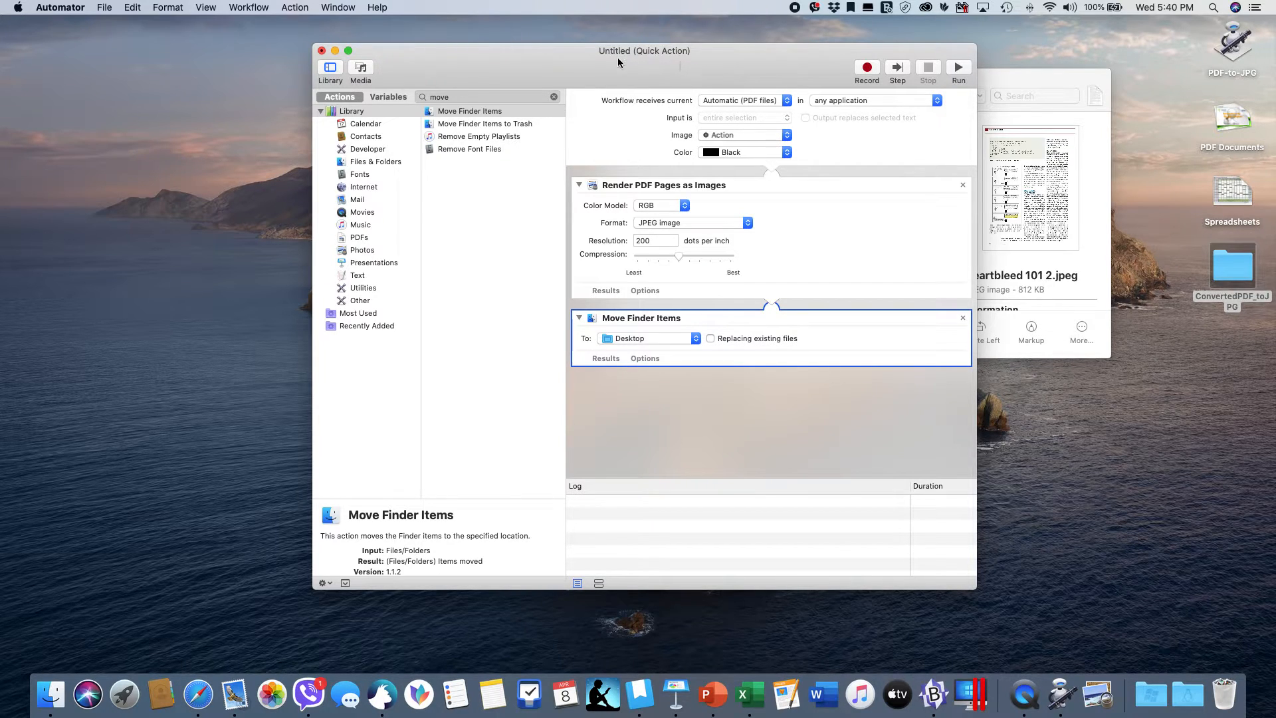
Save the quick action as PDF-to-JPG and close its window.
{"action": "left_click", "coordinate": [104, 7]}
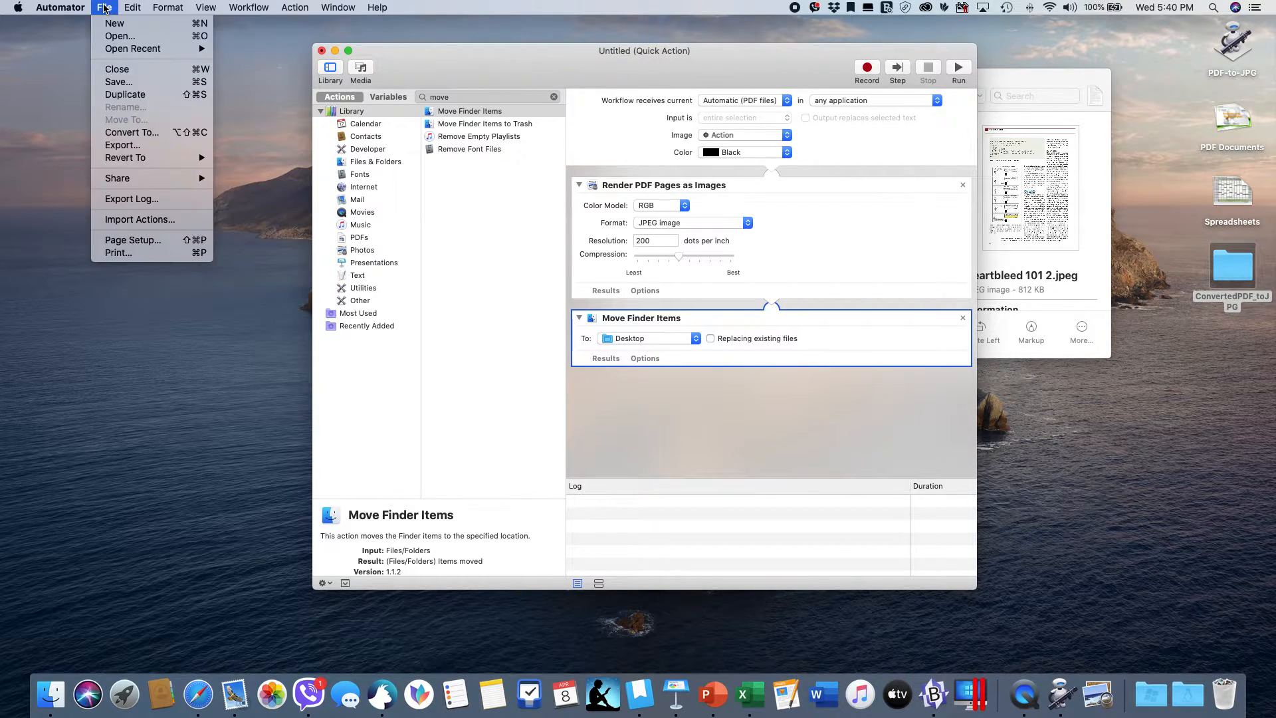
{"action": "left_click", "coordinate": [122, 82]}
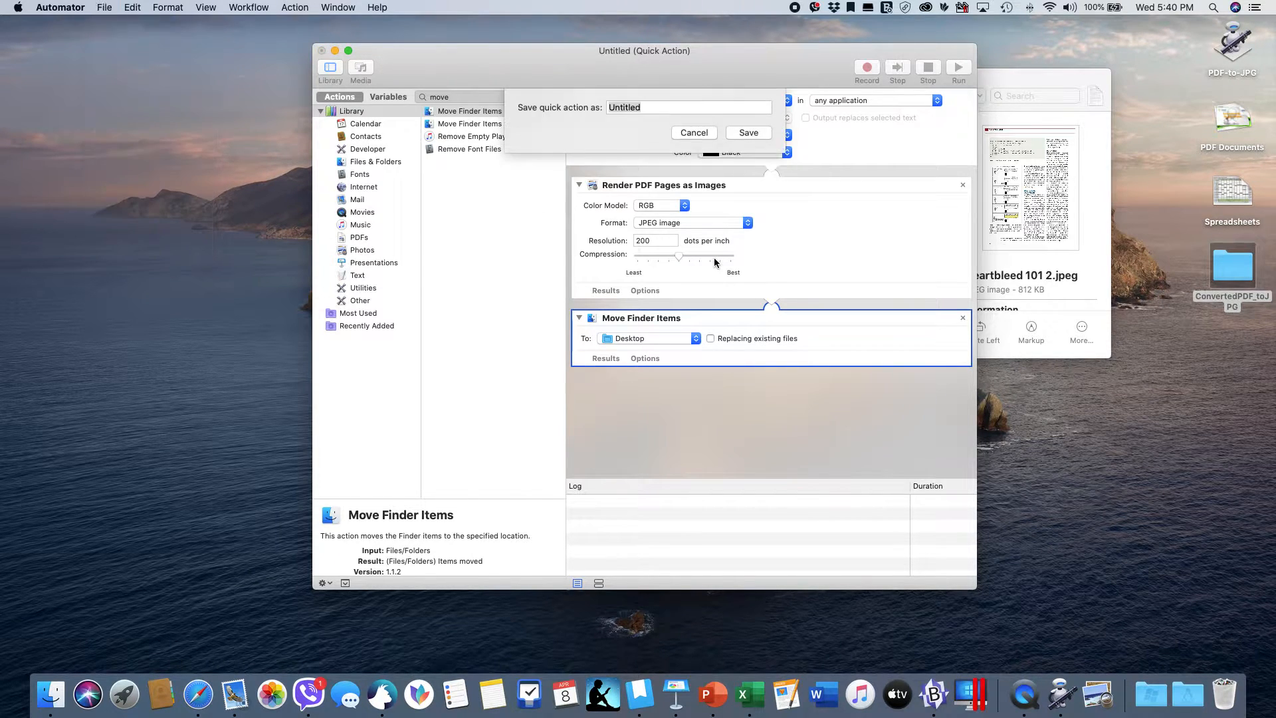
{"action": "type", "text": "PDF-to-JPG"}
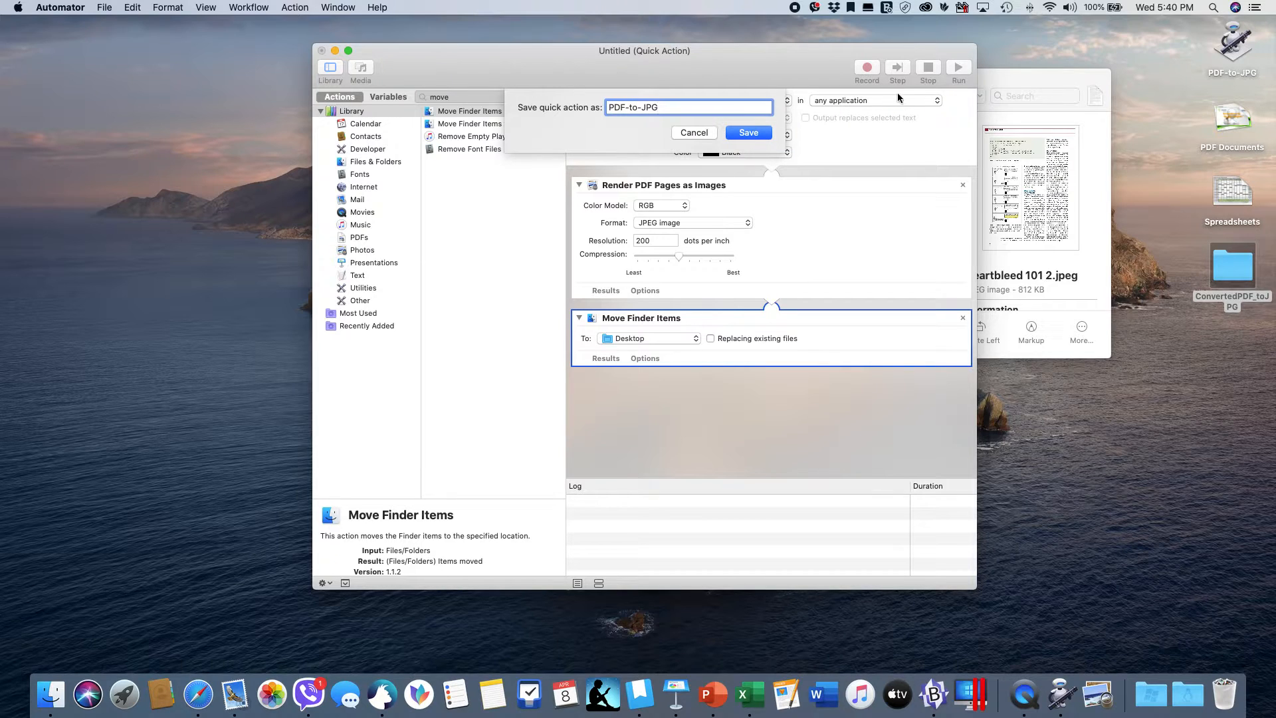
{"action": "left_click", "coordinate": [740, 133]}
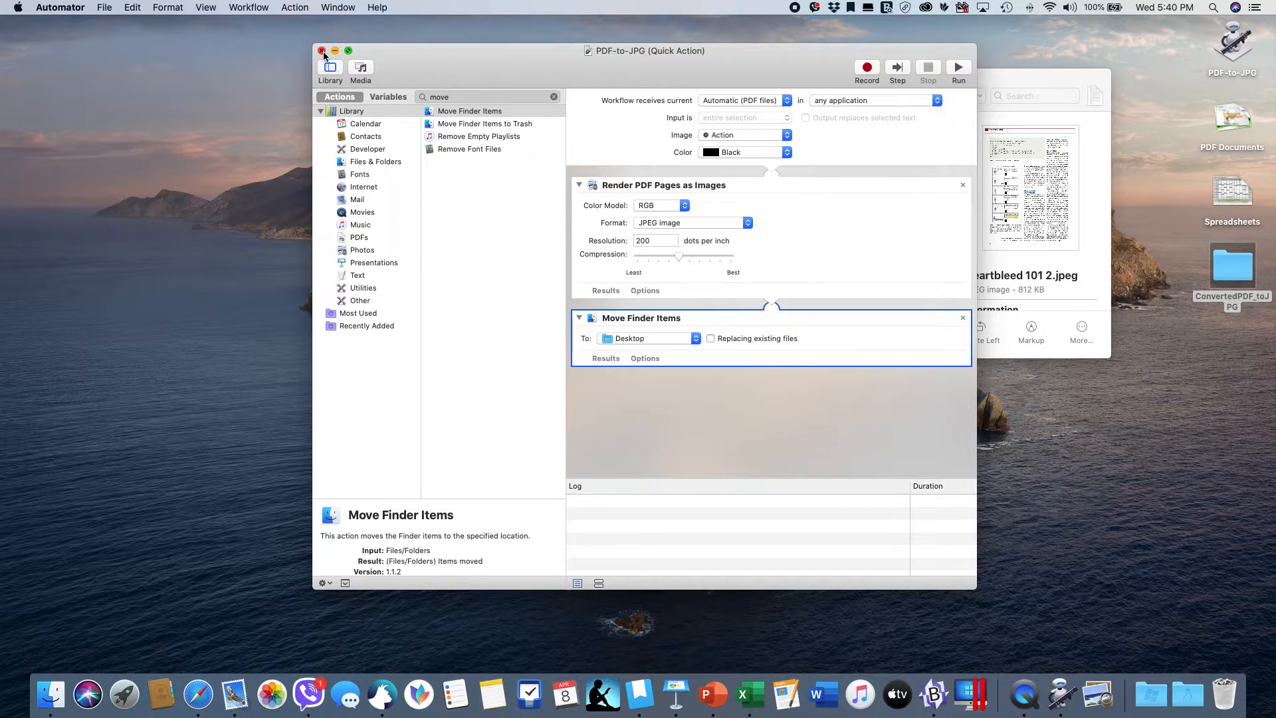
{"action": "left_click", "coordinate": [321, 52]}
Open a second Finder window, show ConvertedPDF_toJPG as a list, and arrange the two windows so both are accessible.
{"action": "left_click_drag", "start_coordinate": [726, 78], "coordinate": [561, 83]}
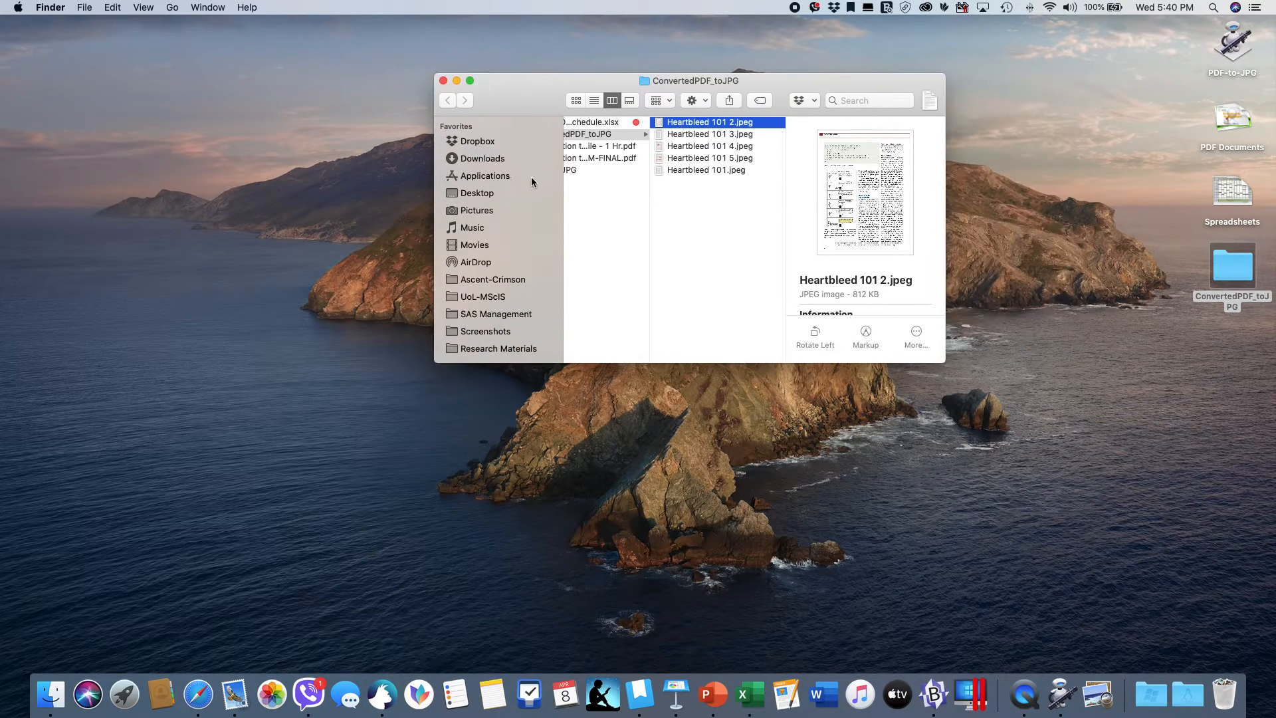
{"action": "right_click", "coordinate": [59, 671]}
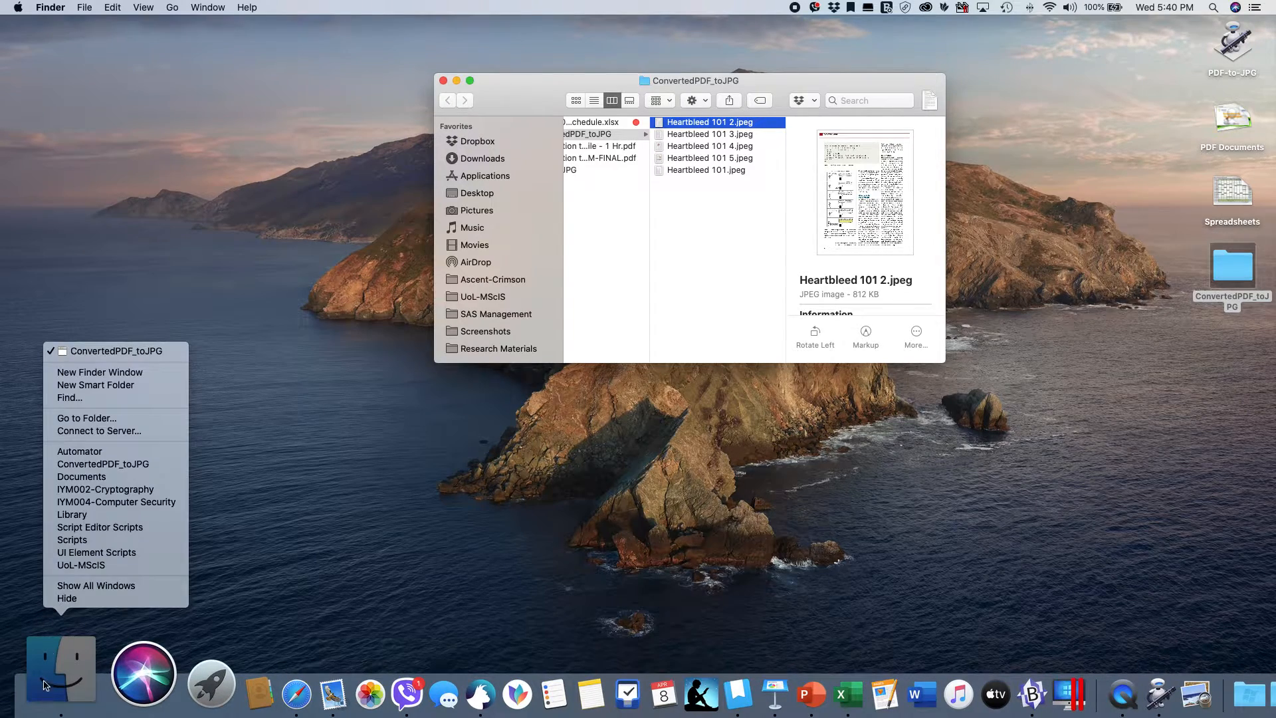
{"action": "left_click", "coordinate": [87, 379]}
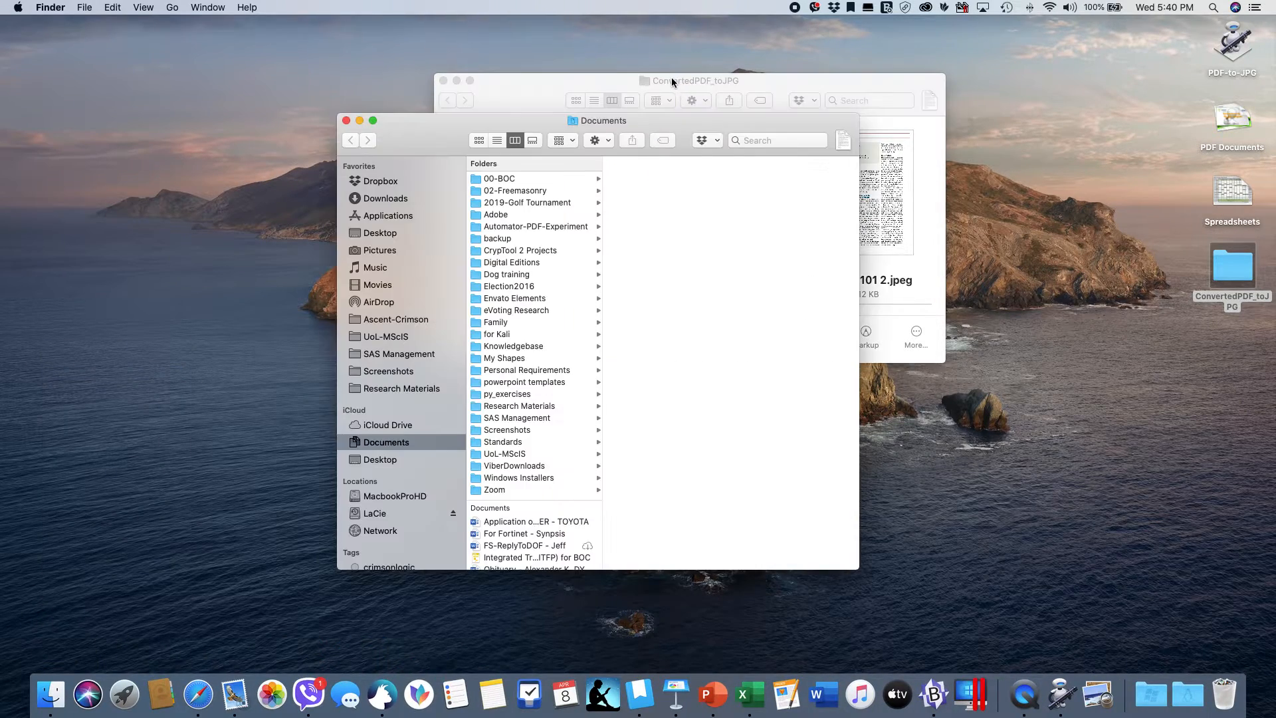
{"action": "left_click", "coordinate": [671, 78]}
{"action": "left_click", "coordinate": [594, 100]}
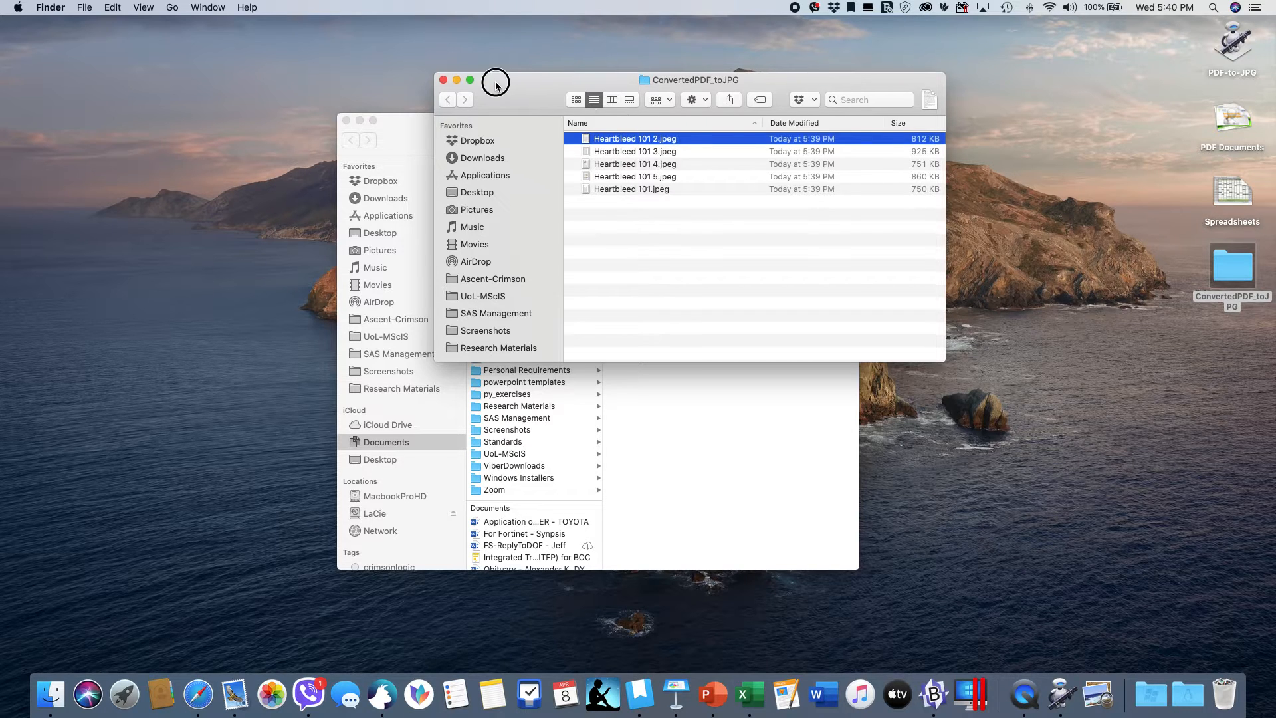
{"action": "left_click_drag", "start_coordinate": [495, 85], "coordinate": [683, 34]}
{"action": "left_click_drag", "start_coordinate": [397, 135], "coordinate": [211, 135]}
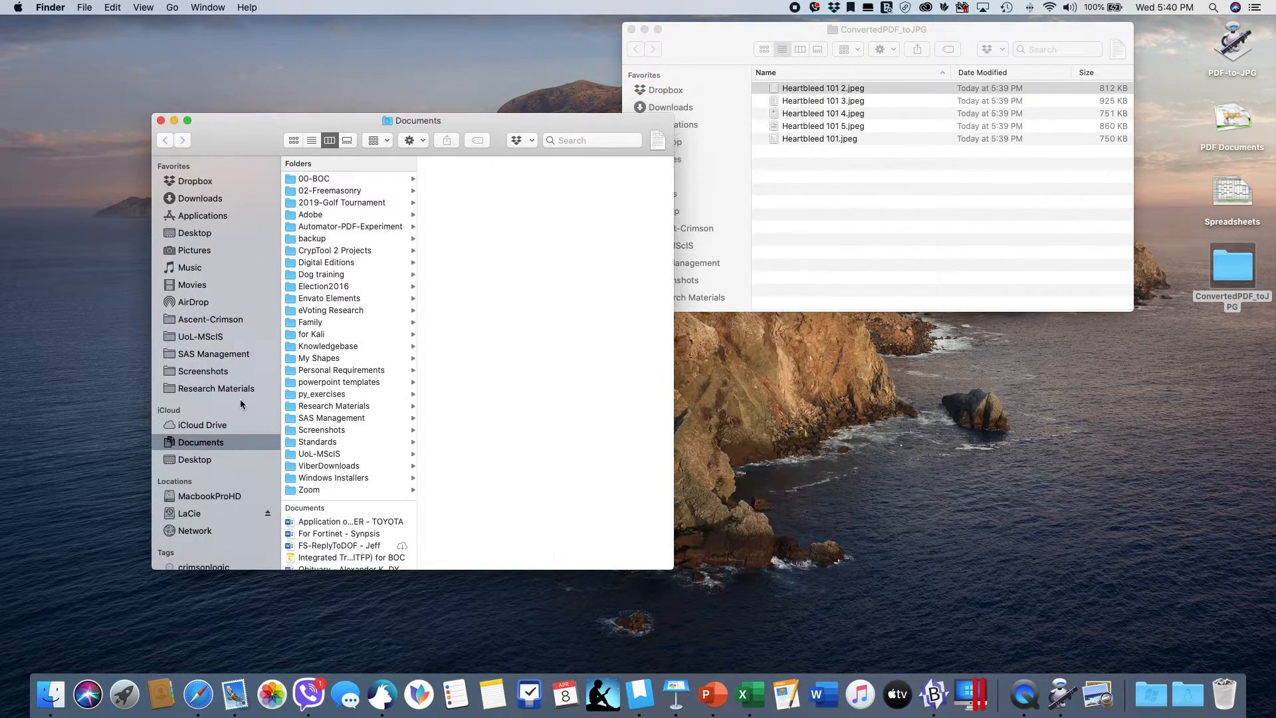
In UoL-MScIS, open IYM004-Computer Security, look through the page thumbnails of the CPU Rings, Privilege, and Protection PDF, and close it.
{"action": "left_click", "coordinate": [213, 337]}
{"action": "double_click", "coordinate": [545, 218]}
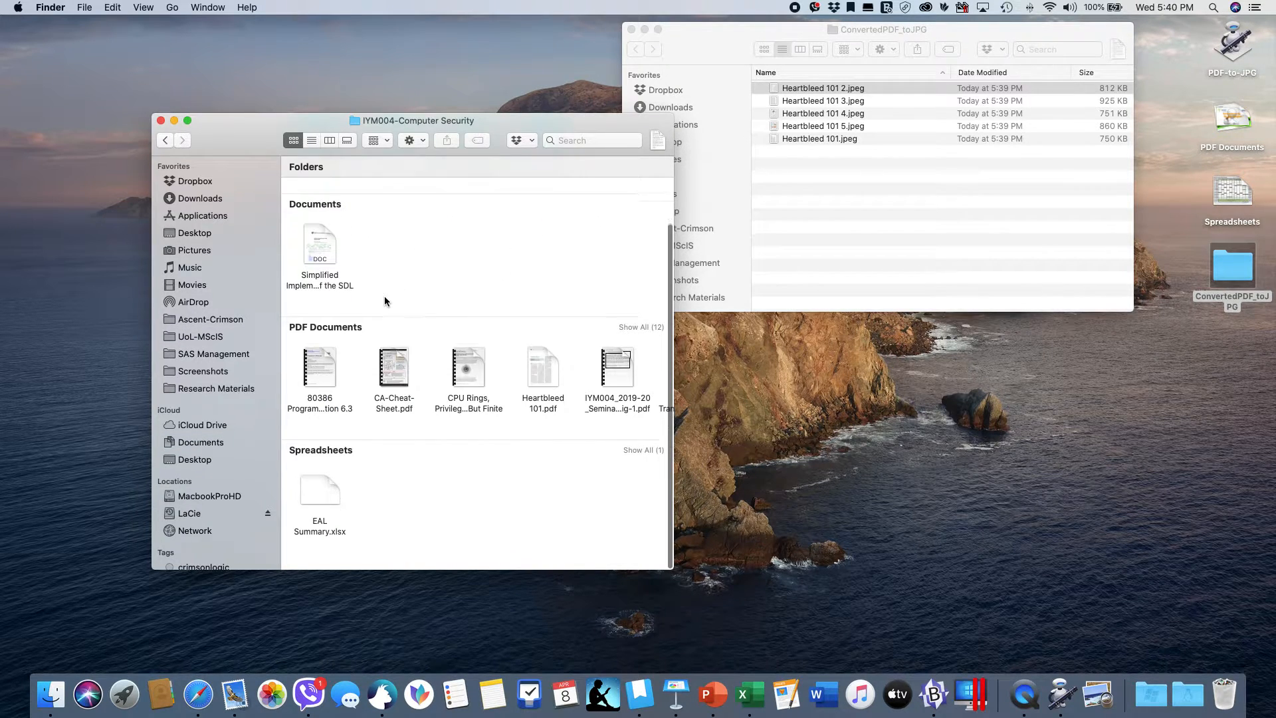
{"action": "double_click", "coordinate": [463, 363]}
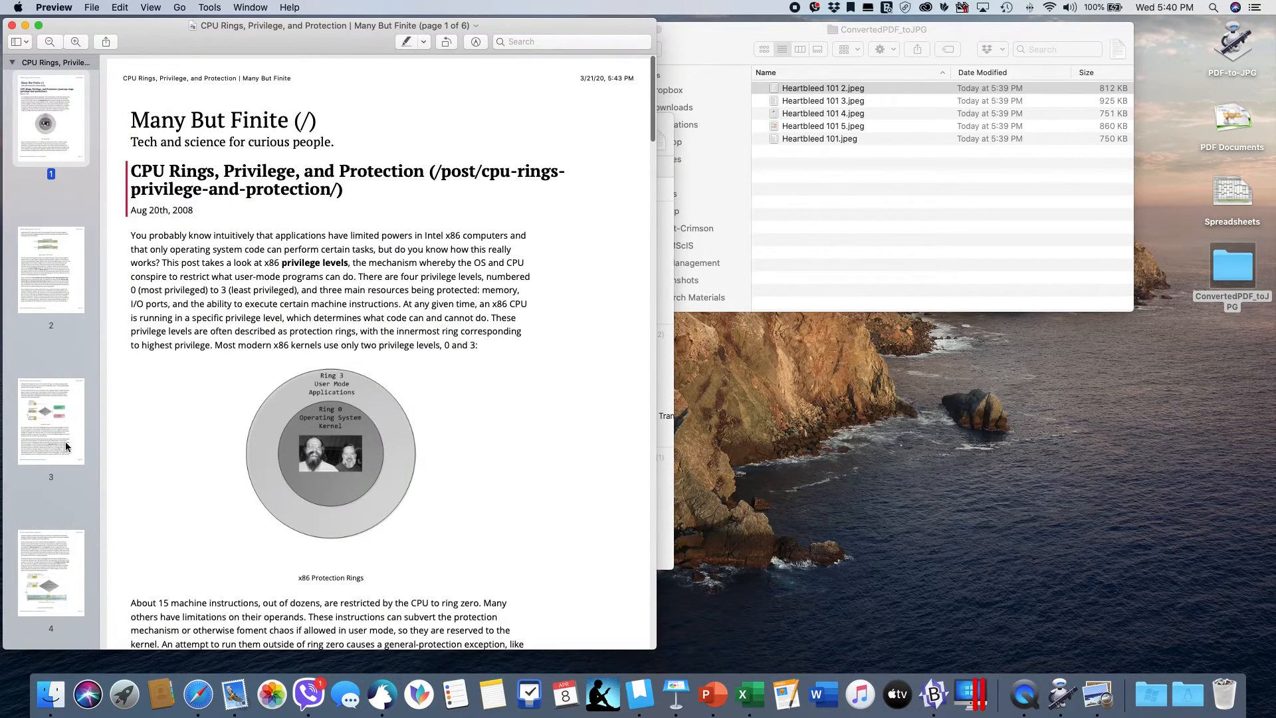
{"action": "scroll", "coordinate": [67, 446], "scroll_direction": "down", "scroll_amount": 5}
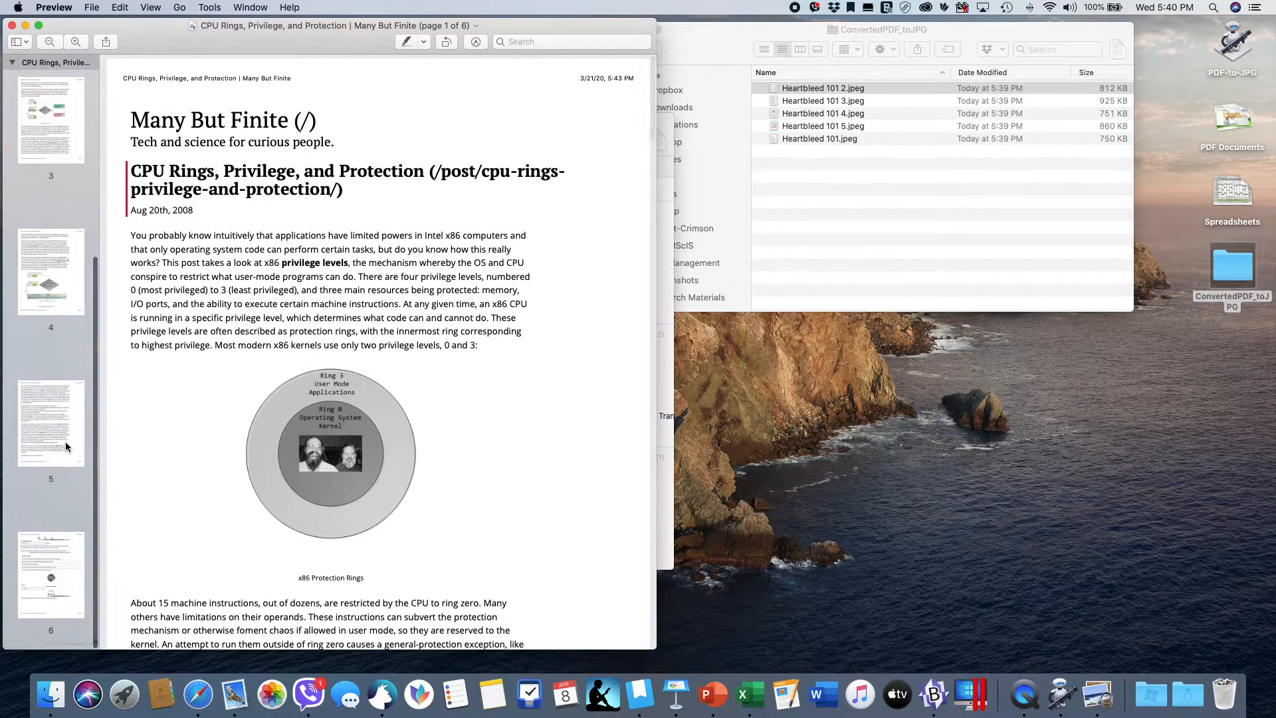
{"action": "left_click", "coordinate": [12, 26]}
Run the PDF-to-JPG quick action on the CPU Rings, Privilege, and Protection PDF.
{"action": "right_click", "coordinate": [468, 363]}
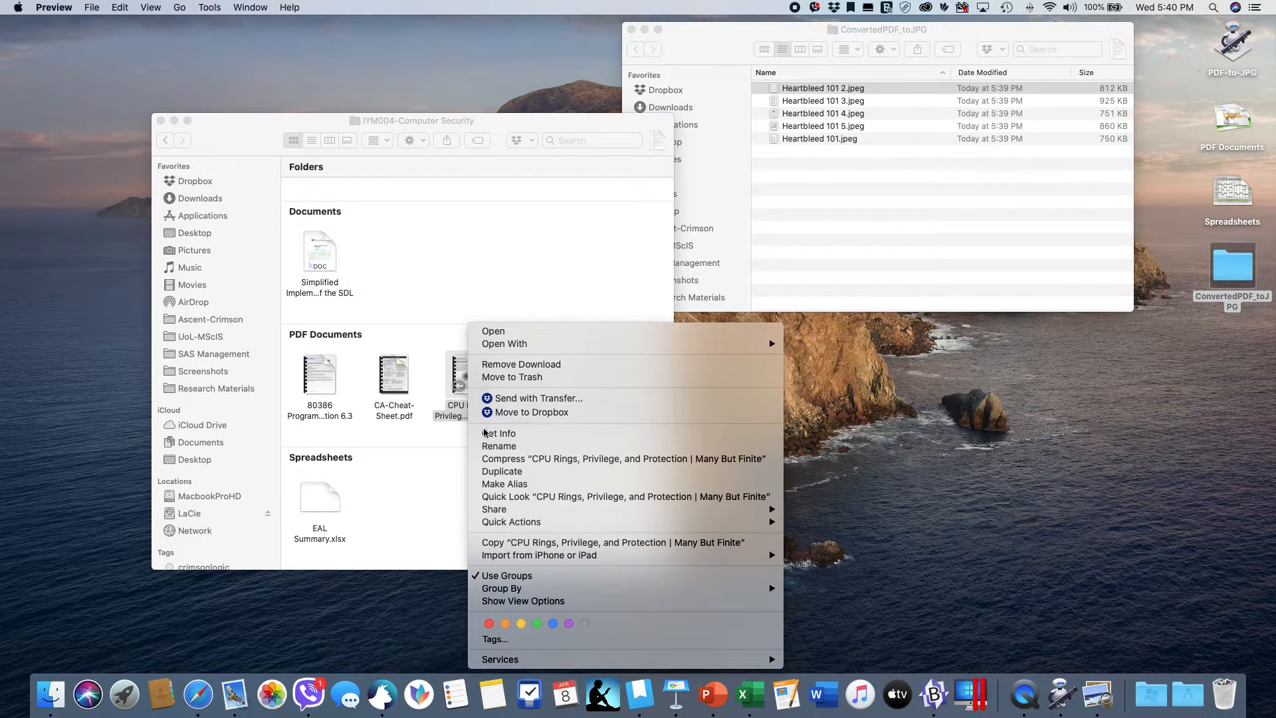
{"action": "mouse_move", "coordinate": [736, 524]}
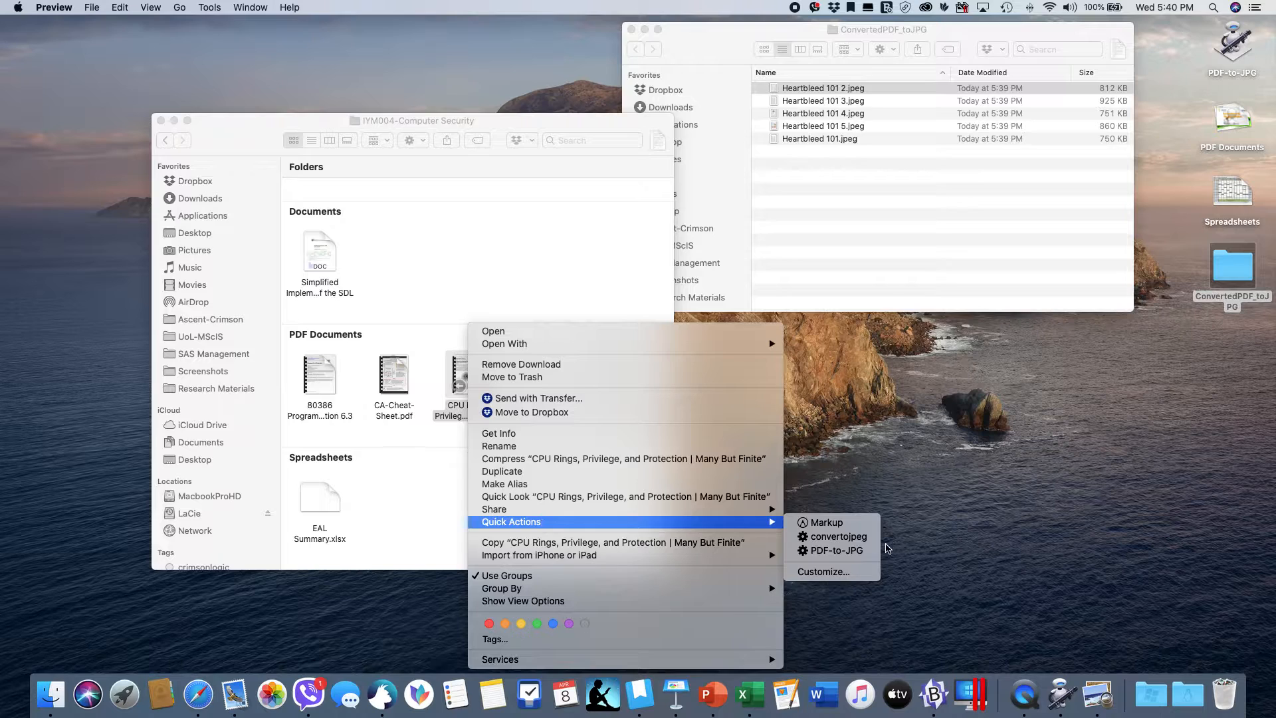
{"action": "left_click", "coordinate": [863, 553]}
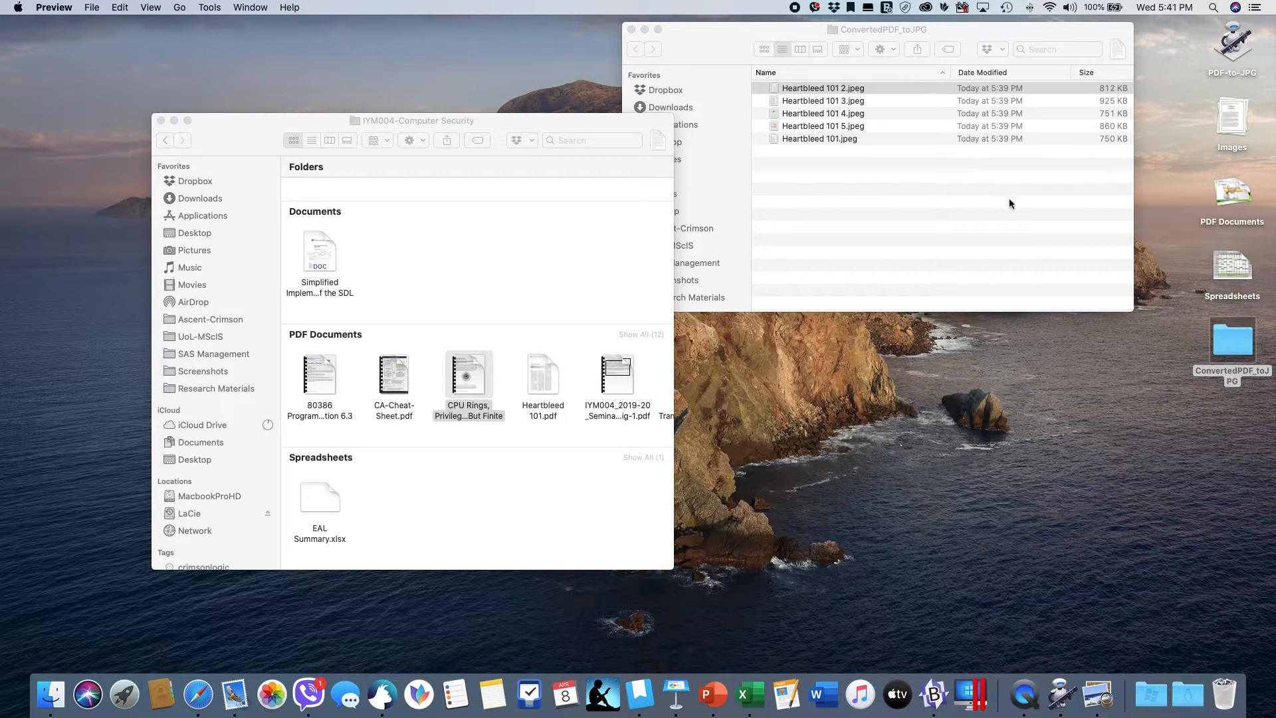
Switch to Automator and reopen the recent PDF-to-JPG quick action saved in Services.
{"action": "left_click", "coordinate": [1178, 183]}
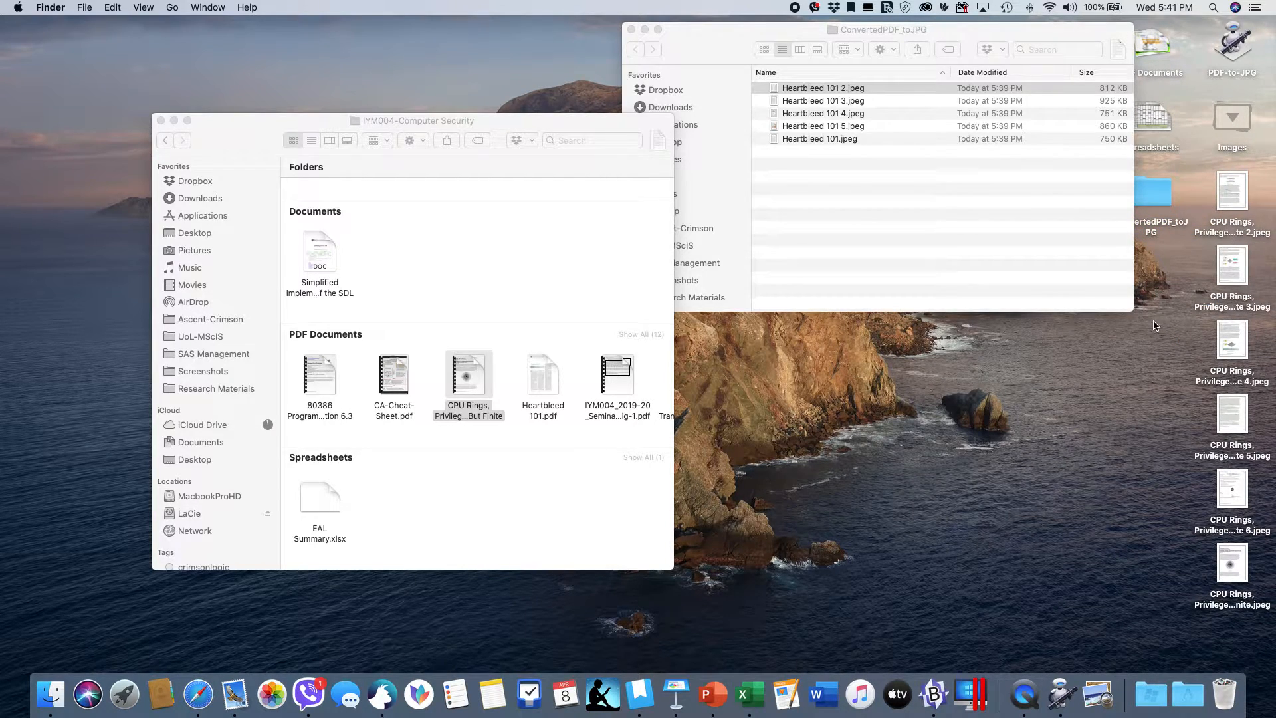
{"action": "left_click", "coordinate": [1057, 664]}
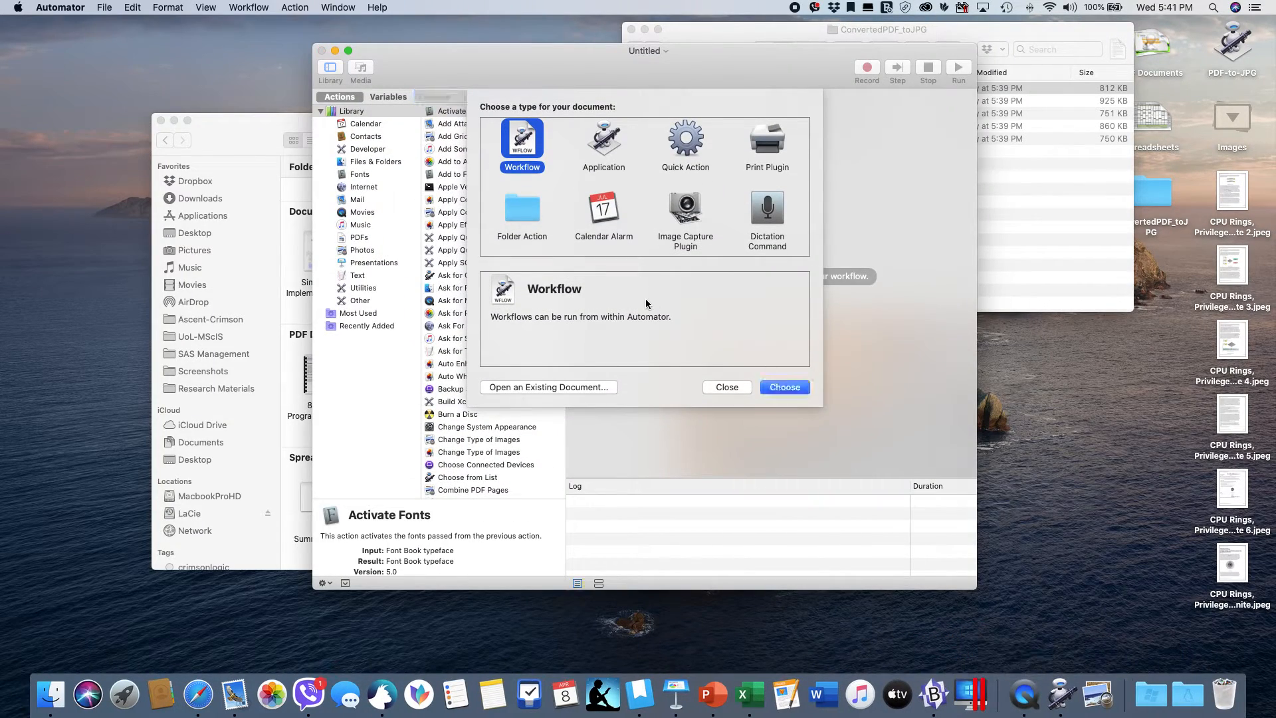
{"action": "left_click", "coordinate": [699, 150]}
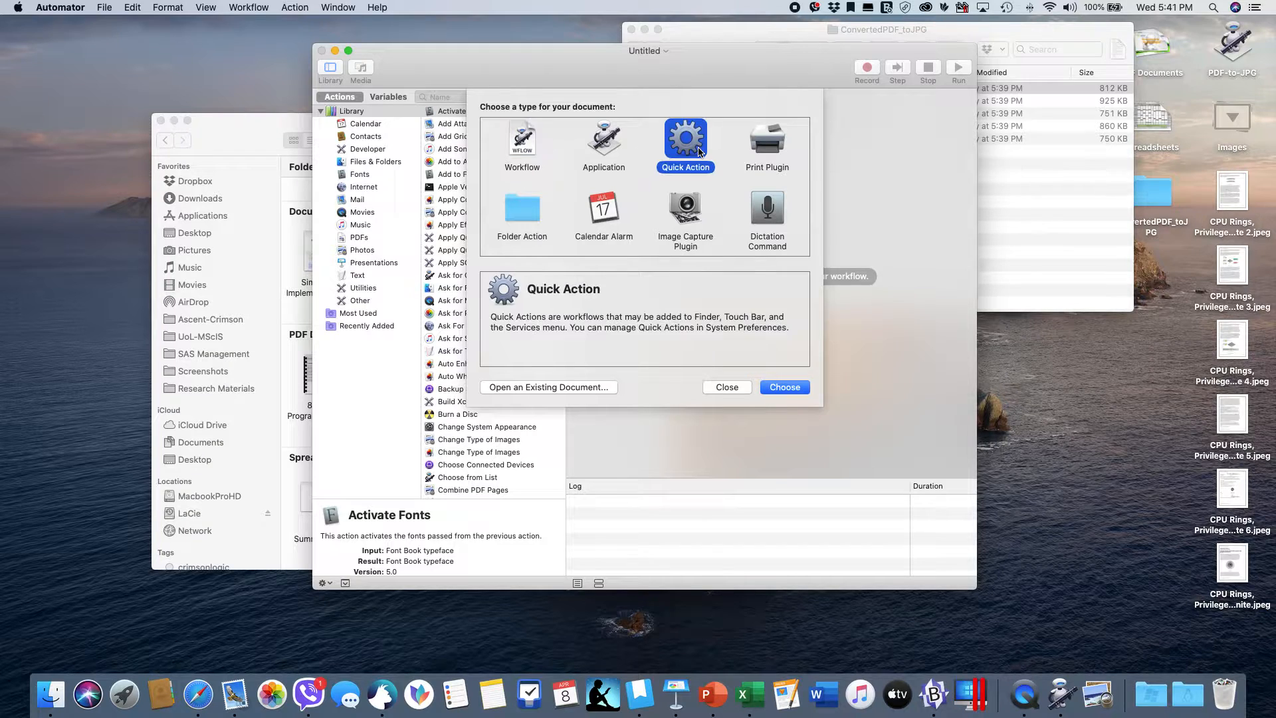
{"action": "left_click", "coordinate": [727, 387]}
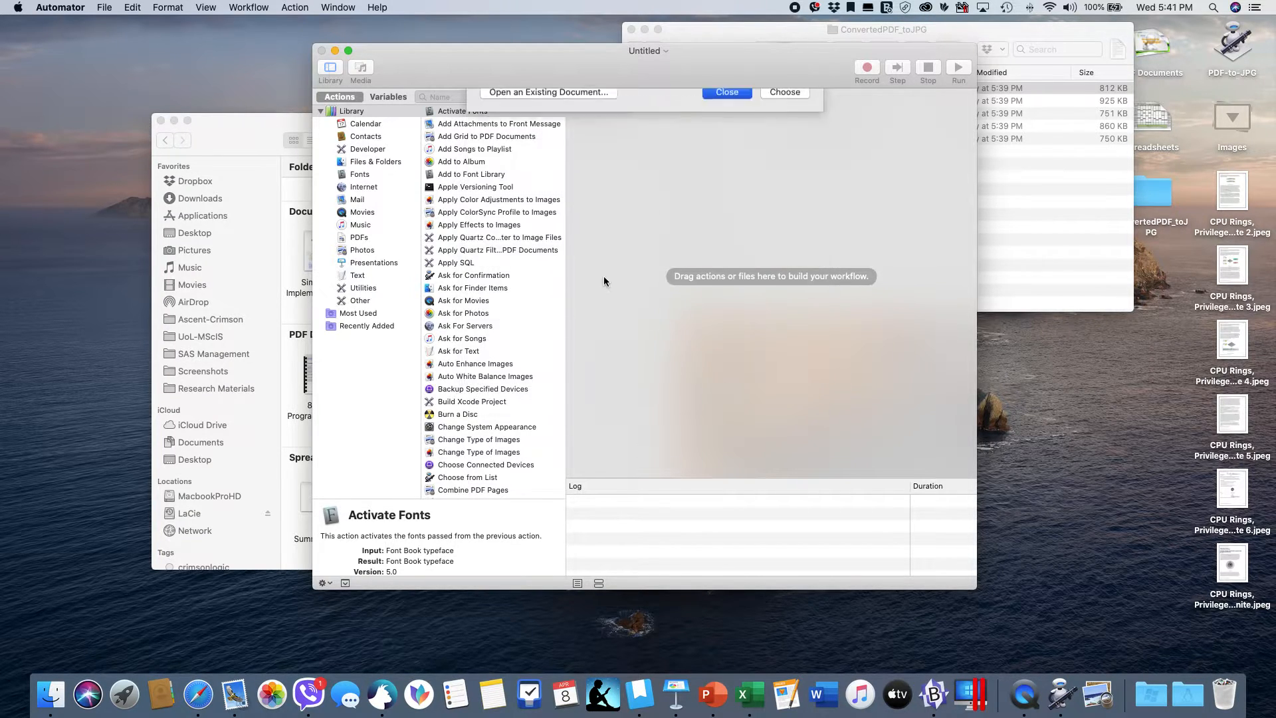
{"action": "left_click", "coordinate": [104, 8]}
{"action": "mouse_move", "coordinate": [113, 49]}
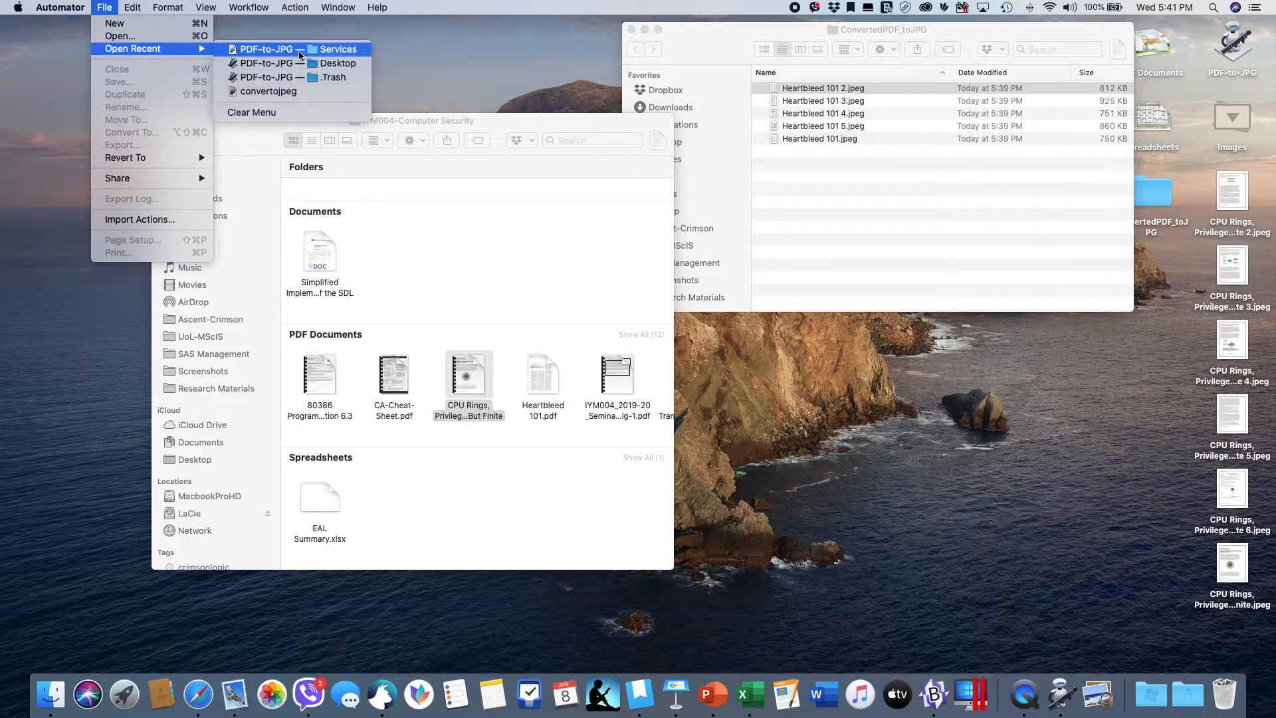
{"action": "left_click", "coordinate": [289, 52]}
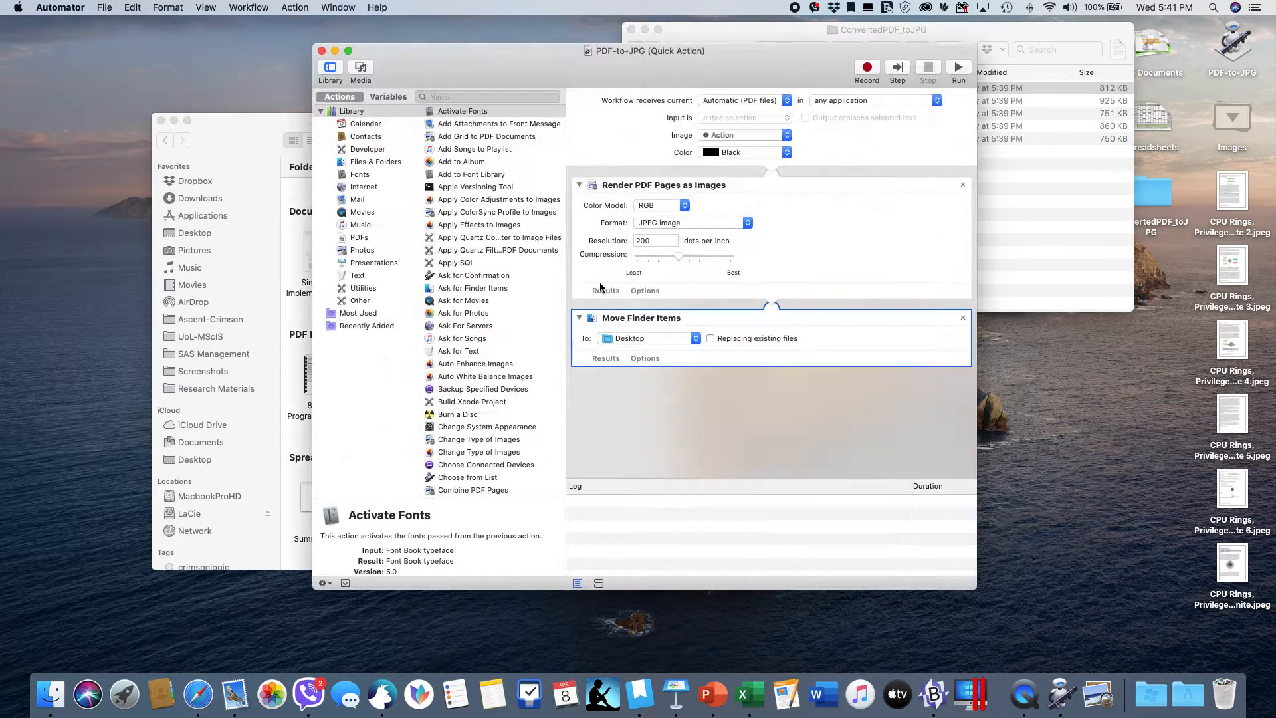
Set the Move Finder Items destination to the ConvertedPDF_toJPG folder and close the quick action's window.
{"action": "left_click", "coordinate": [697, 340]}
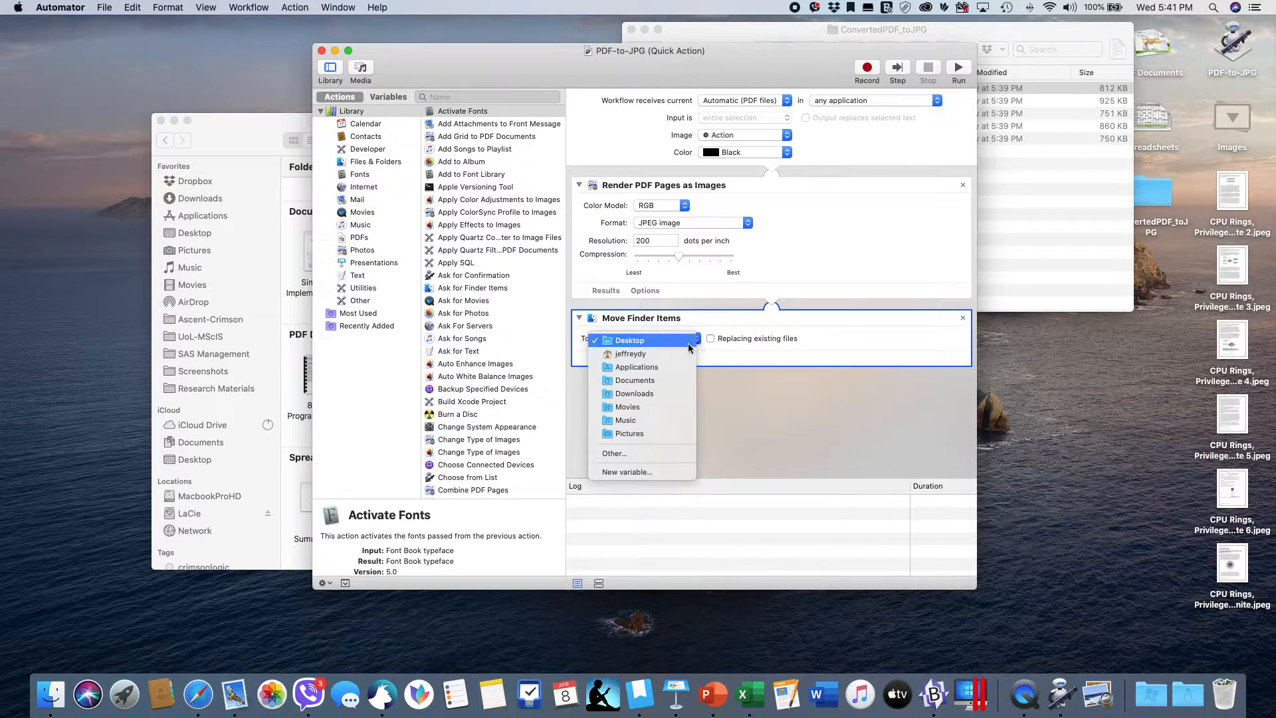
{"action": "left_click", "coordinate": [642, 454]}
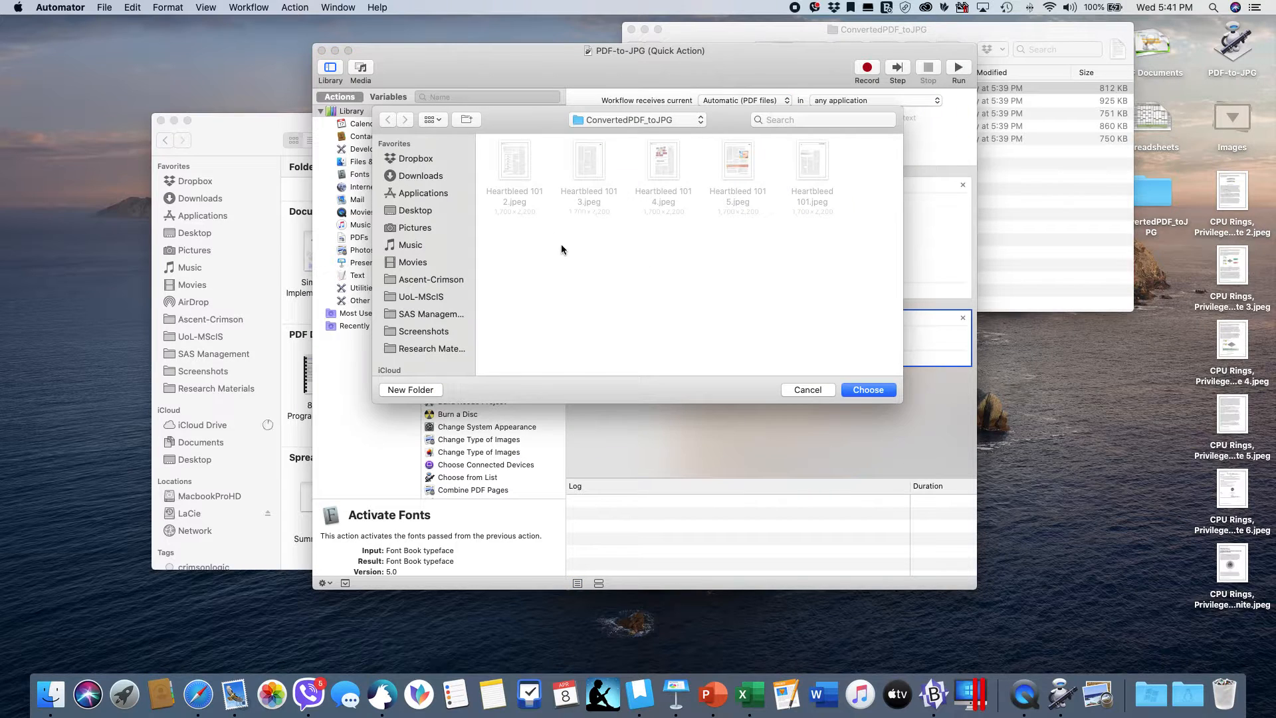
{"action": "left_click", "coordinate": [867, 390]}
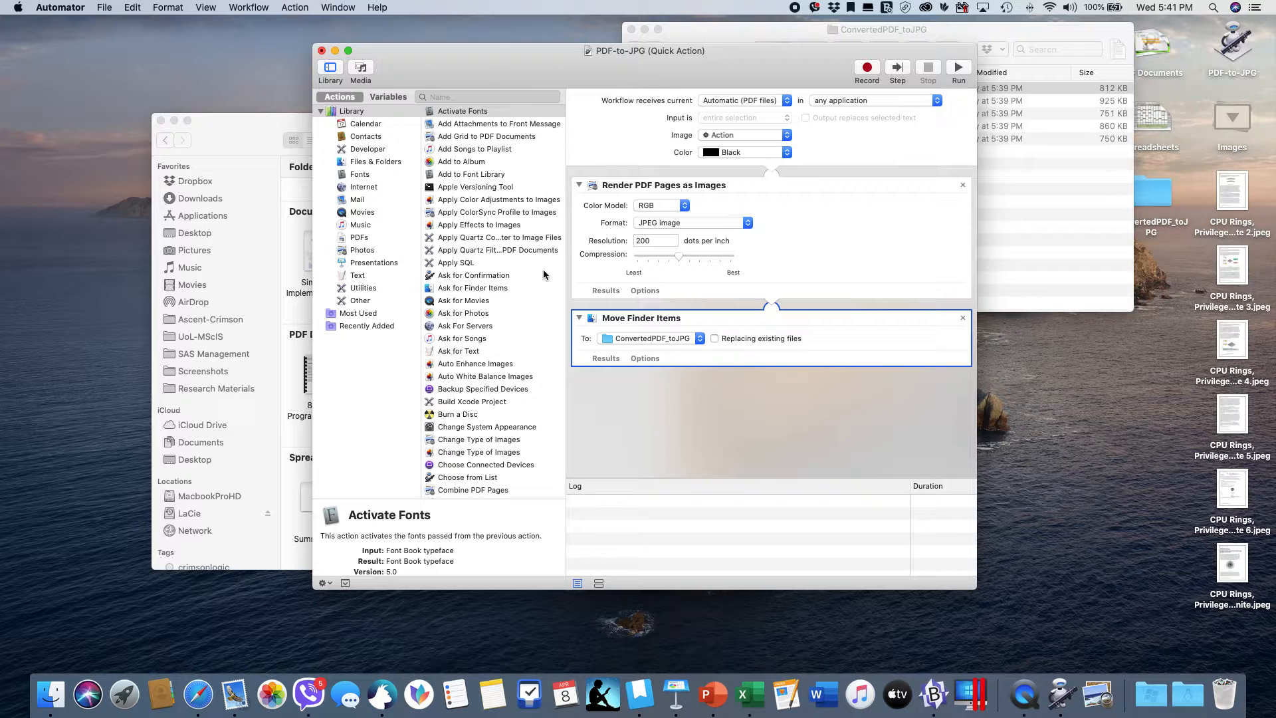
{"action": "left_click", "coordinate": [321, 51]}
{"action": "left_click", "coordinate": [1231, 195]}
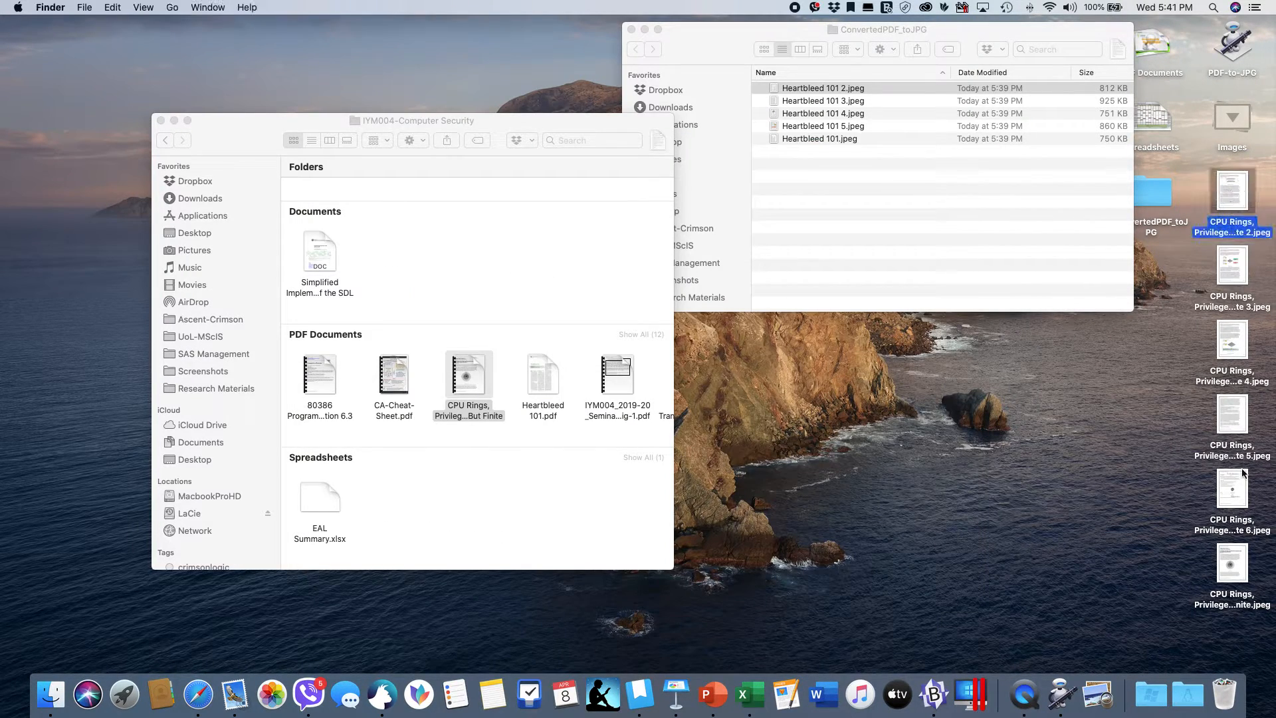
{"action": "left_click", "coordinate": [1232, 561], "text": "super"}
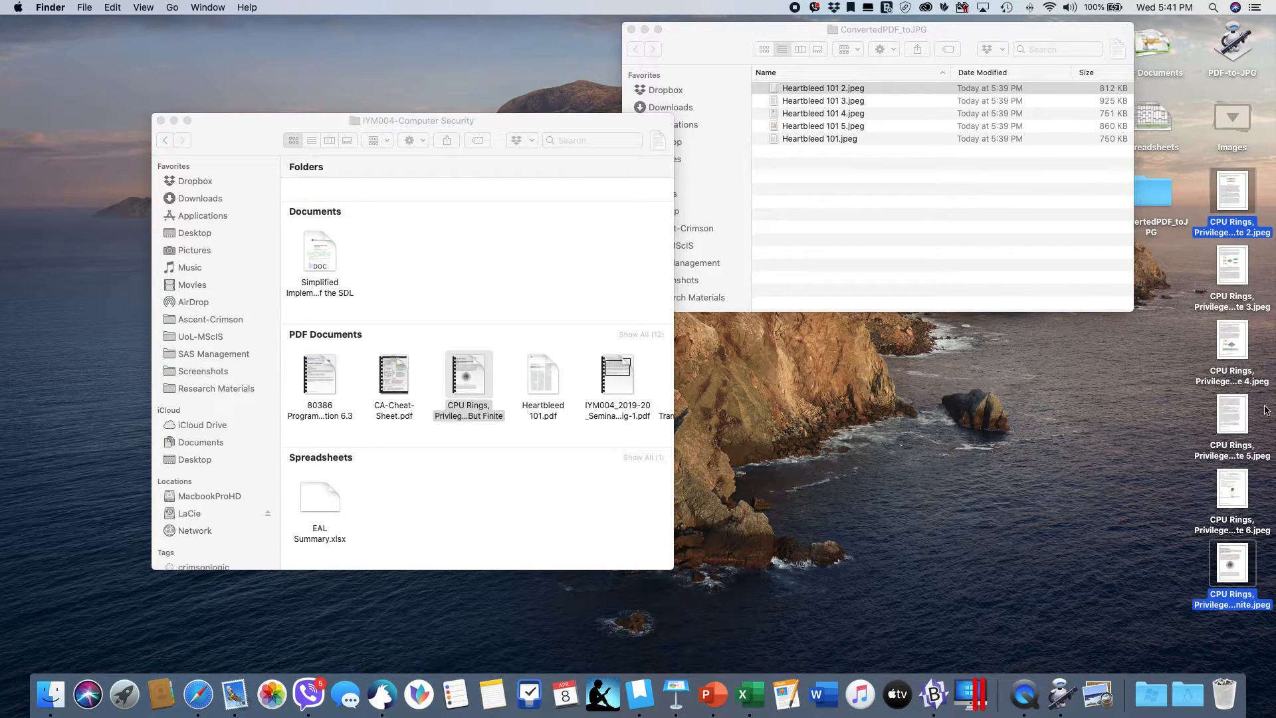
{"action": "left_click", "coordinate": [1232, 562], "text": "super"}
{"action": "left_click", "coordinate": [1114, 535]}
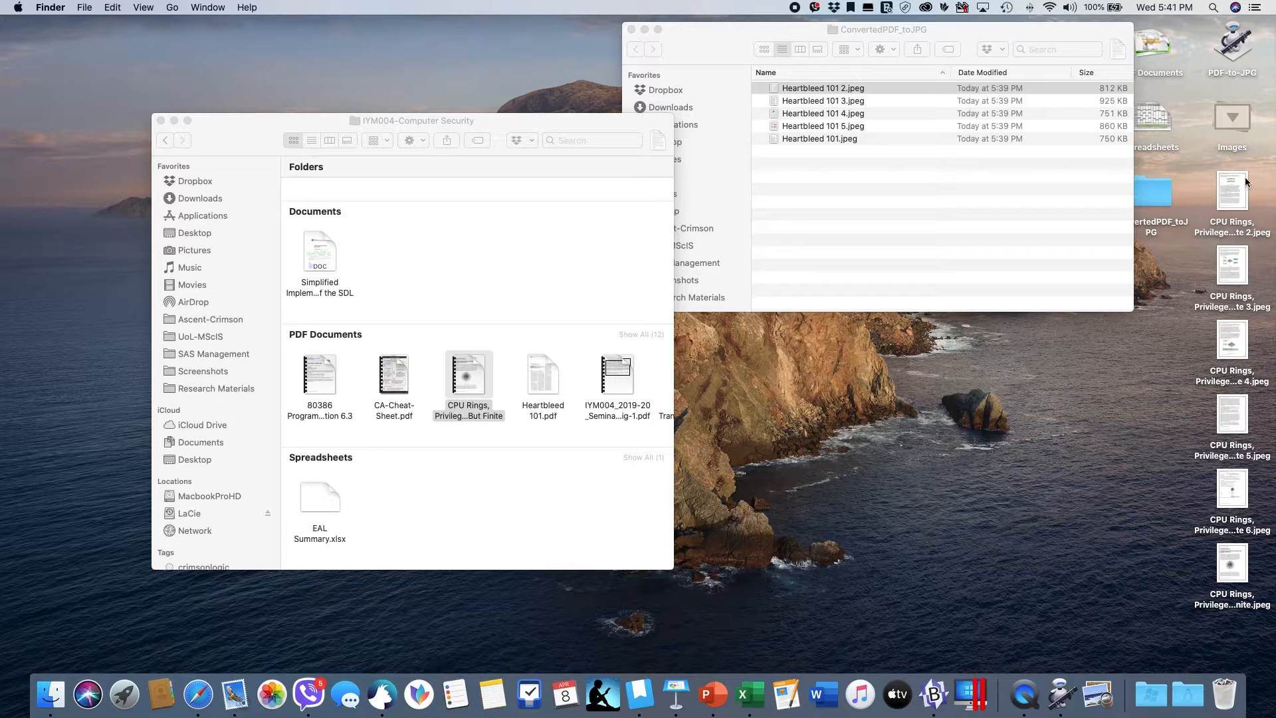
{"action": "left_click", "coordinate": [1249, 183]}
{"action": "left_click", "coordinate": [1238, 569], "text": "super"}
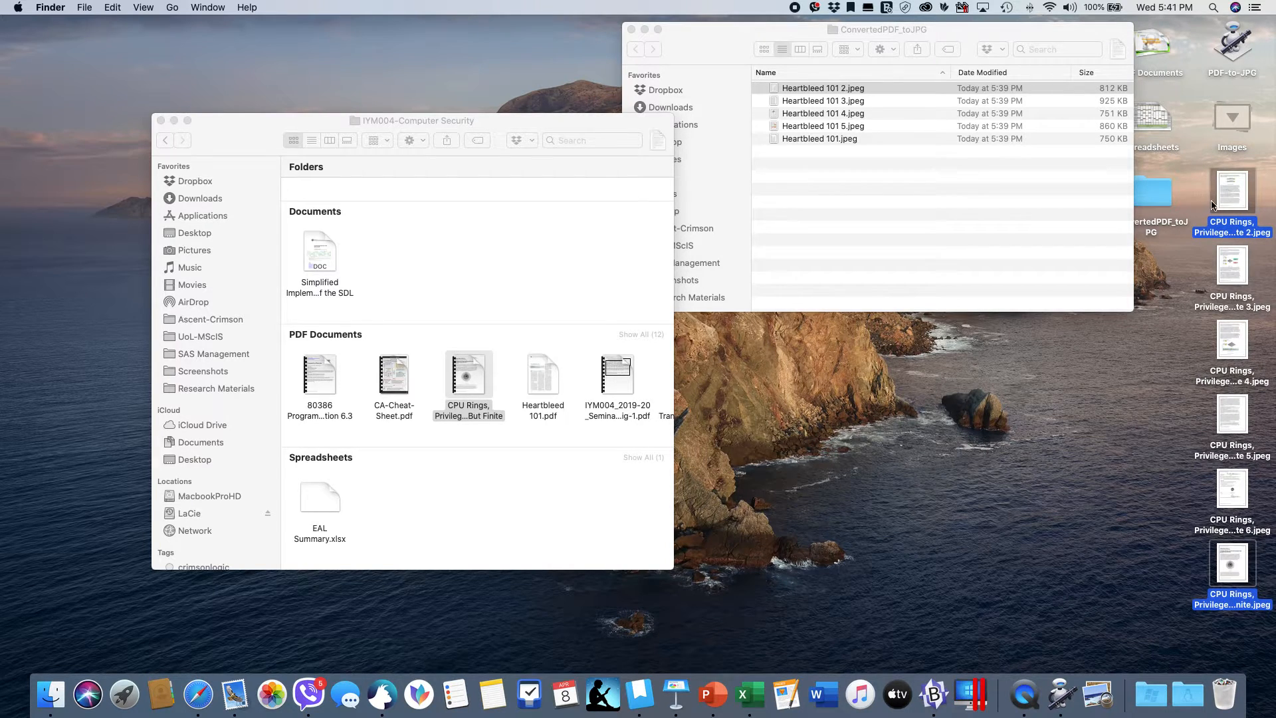
{"action": "left_click", "coordinate": [1226, 258], "text": "super"}
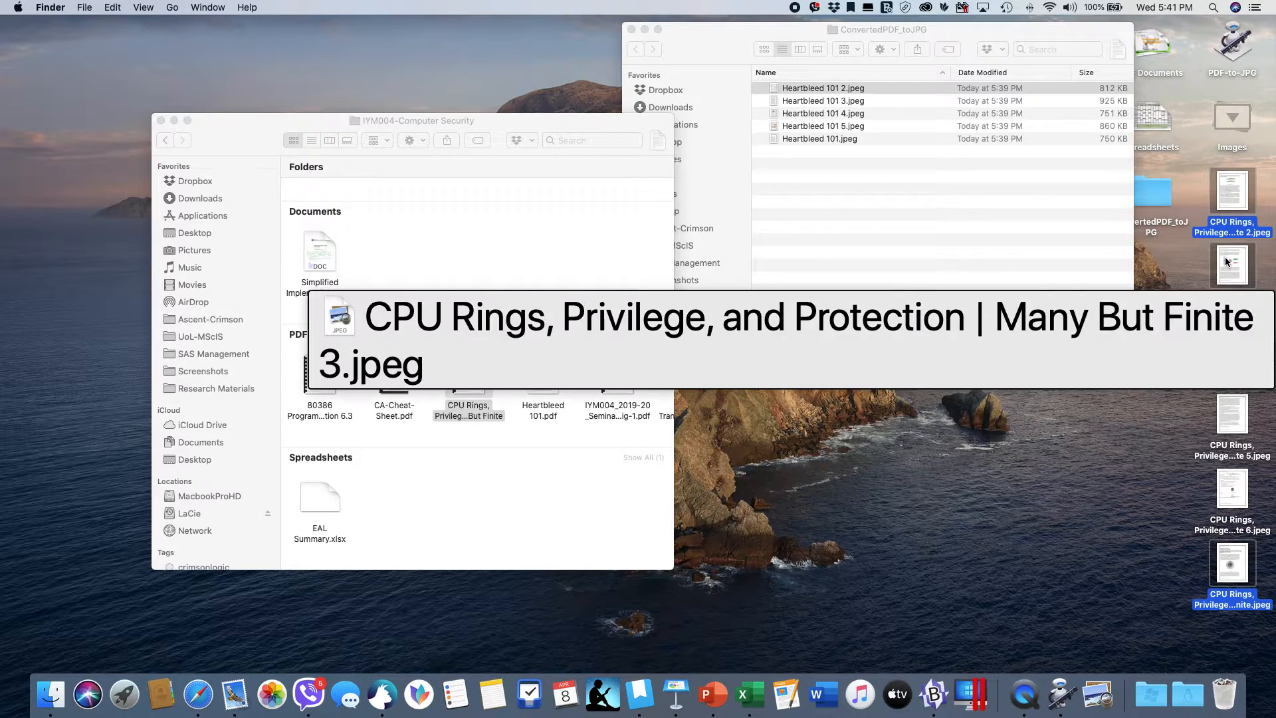
{"action": "left_click", "coordinate": [1127, 446]}
Select all six CPU Rings, Privilege, and Protection JPEG files on the desktop and move them to the Trash.
{"action": "left_click", "coordinate": [1235, 215]}
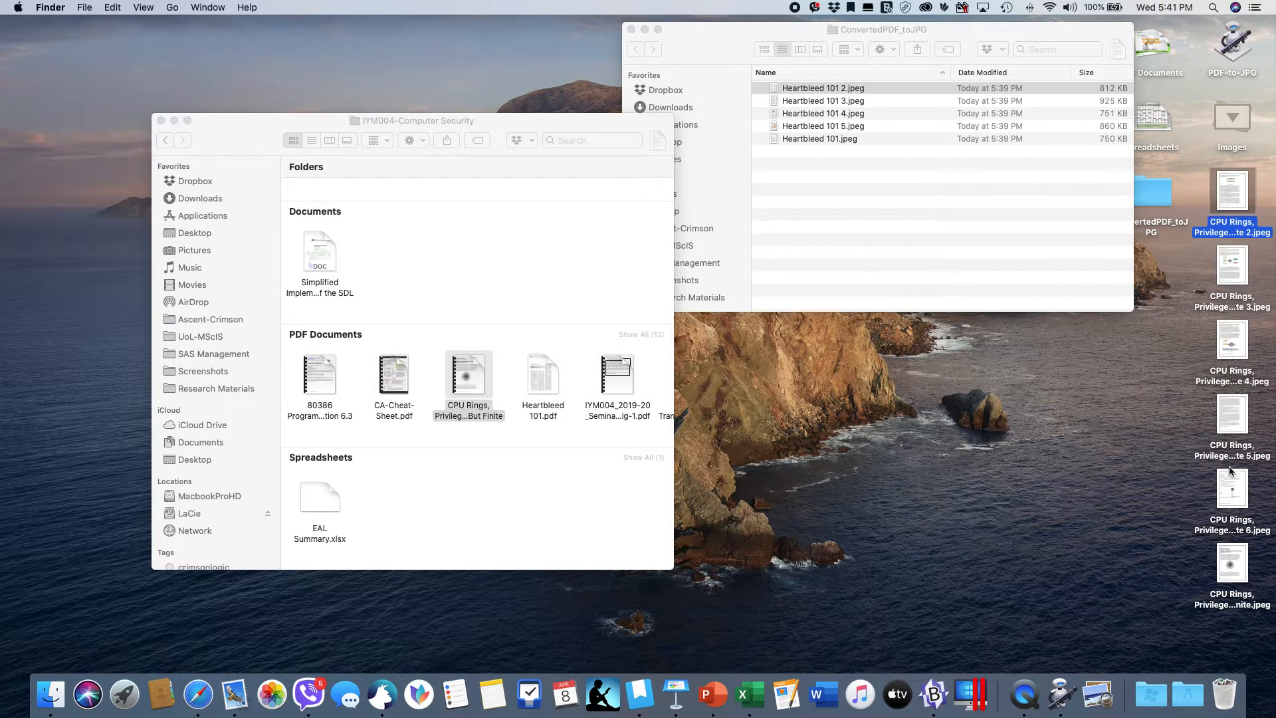
{"action": "left_click", "coordinate": [1234, 577], "text": "super"}
{"action": "left_click", "coordinate": [1225, 506], "text": "super"}
{"action": "left_click", "coordinate": [1228, 408], "text": "super"}
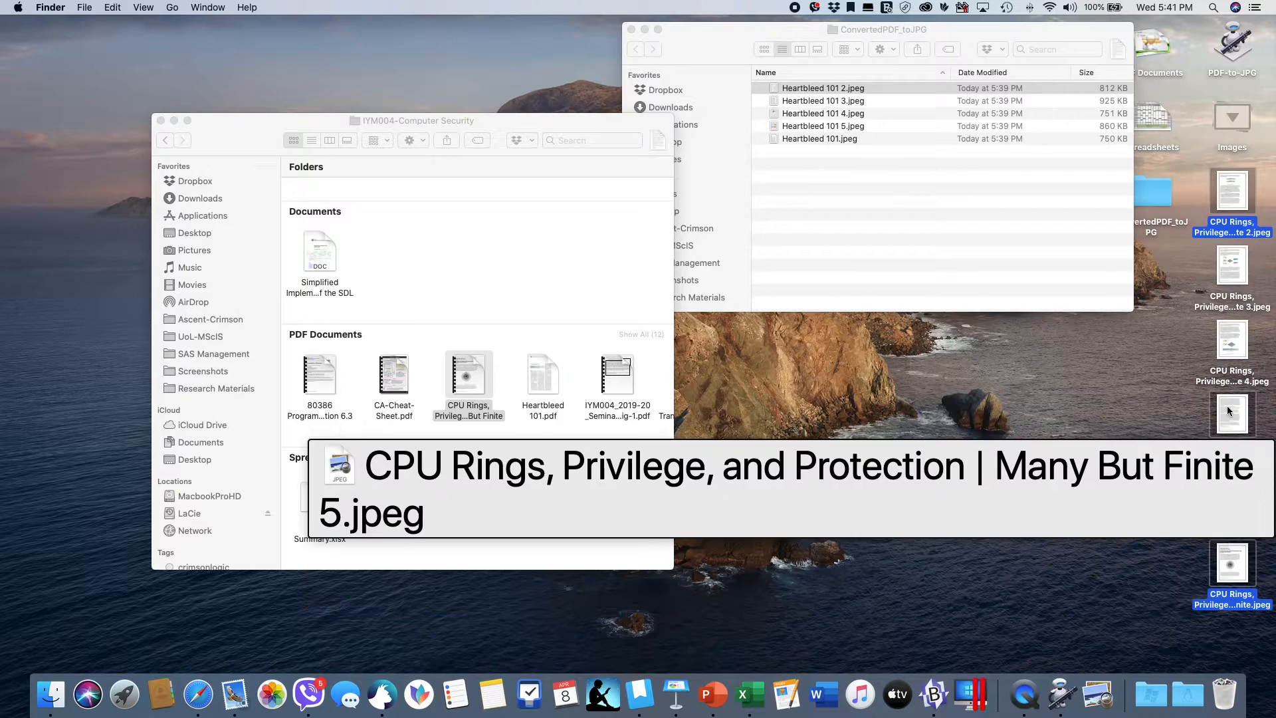
{"action": "left_click", "coordinate": [1229, 333], "text": "super"}
{"action": "left_click", "coordinate": [1232, 269], "text": "super"}
{"action": "right_click", "coordinate": [1232, 272]}
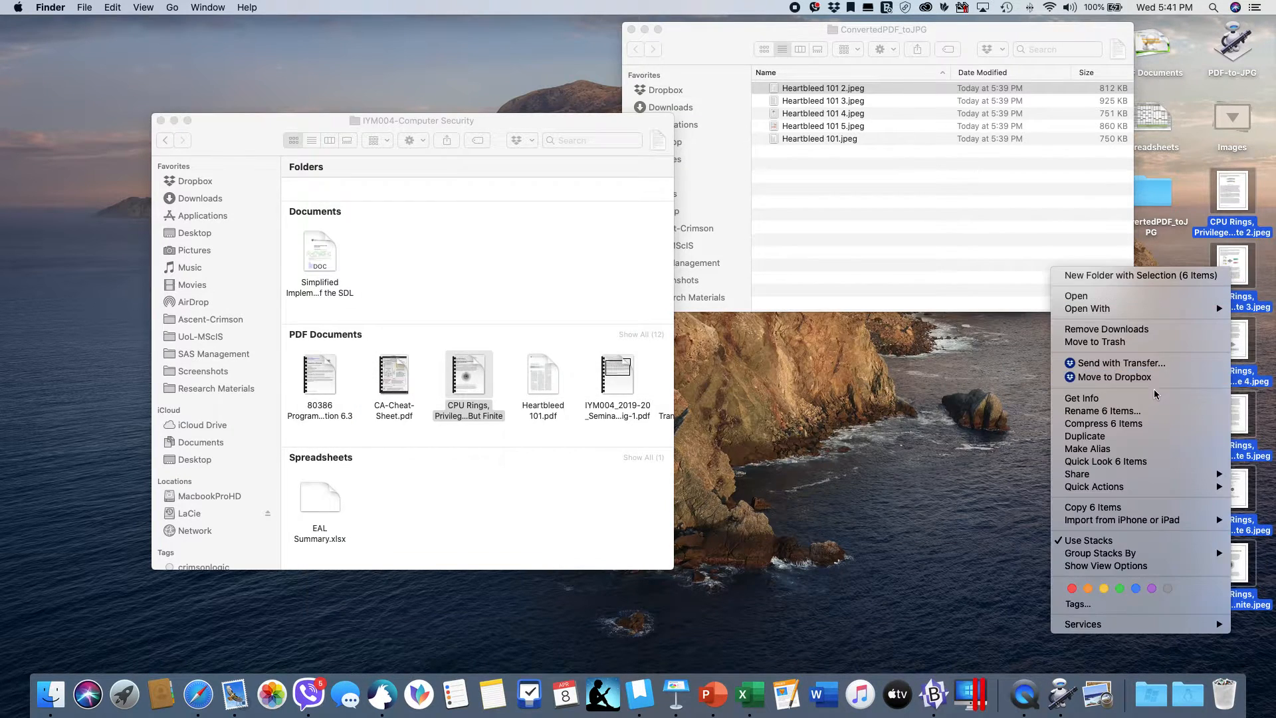
{"action": "left_click", "coordinate": [1117, 342]}
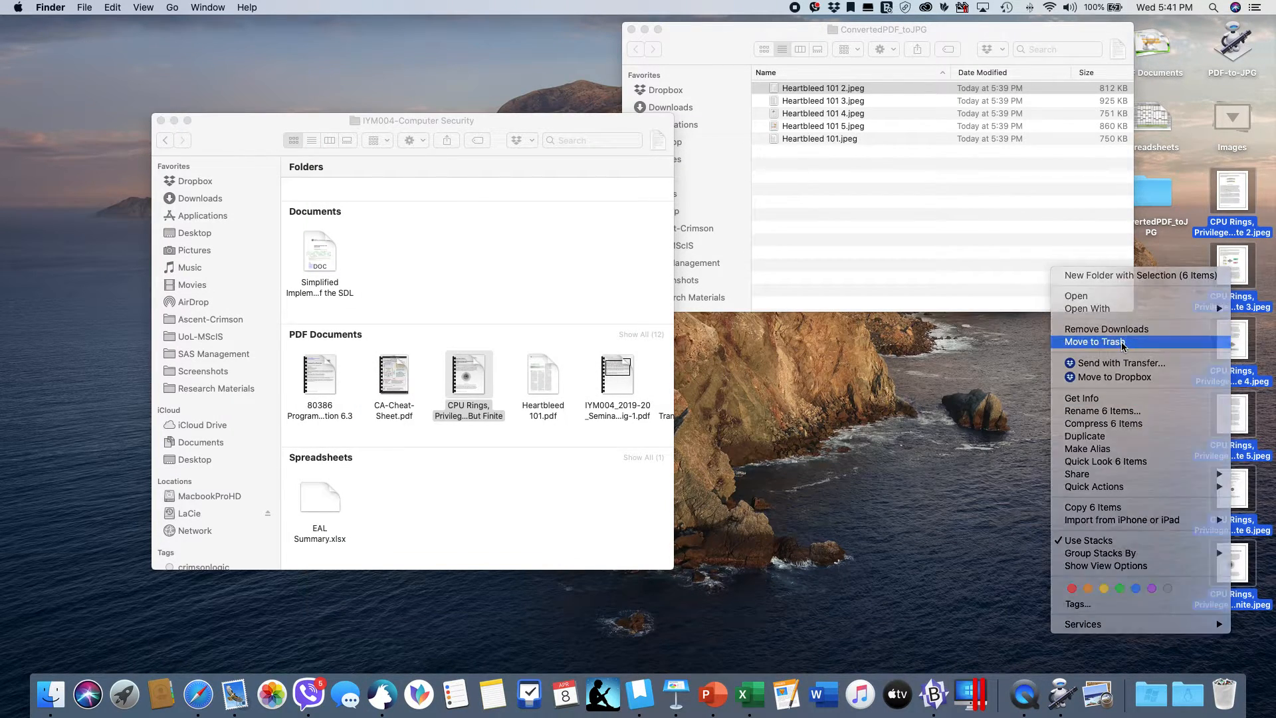
Run the PDF-to-JPG quick action again on the CPU Rings, Privilege, and Protection PDF in IYM004-Computer Security.
{"action": "left_click", "coordinate": [891, 256]}
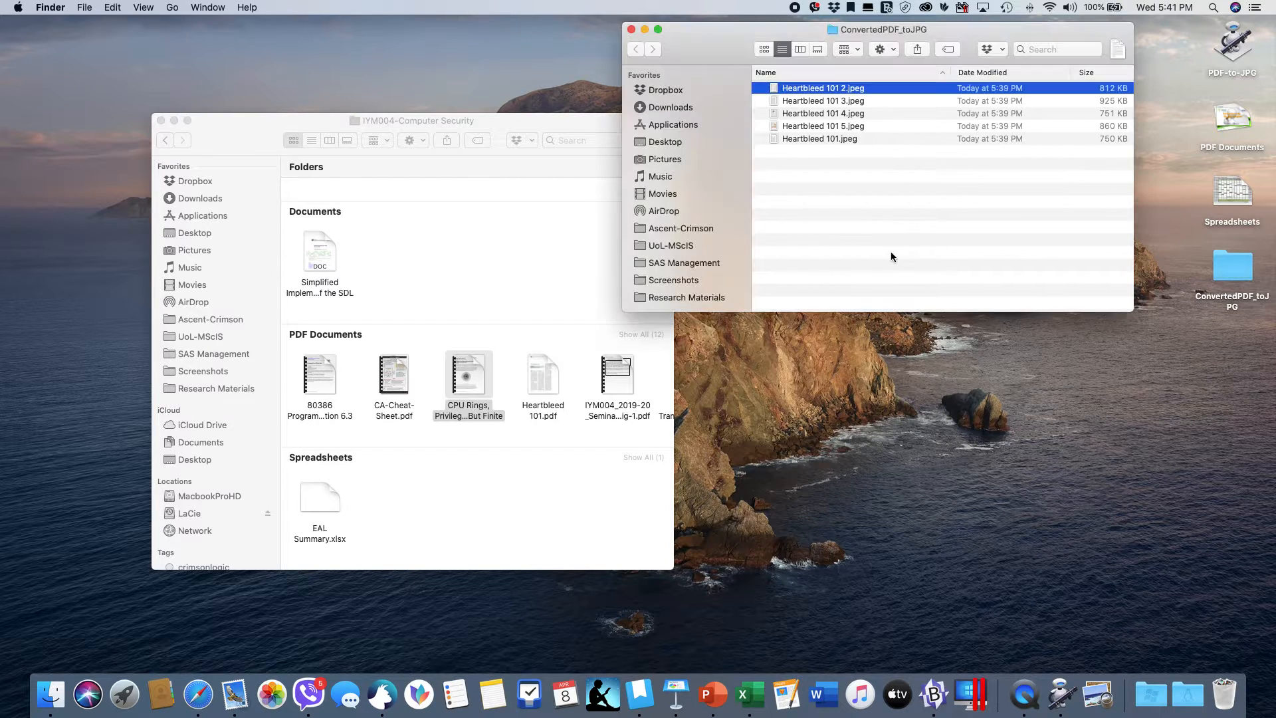
{"action": "left_click", "coordinate": [401, 557]}
{"action": "right_click", "coordinate": [469, 384]}
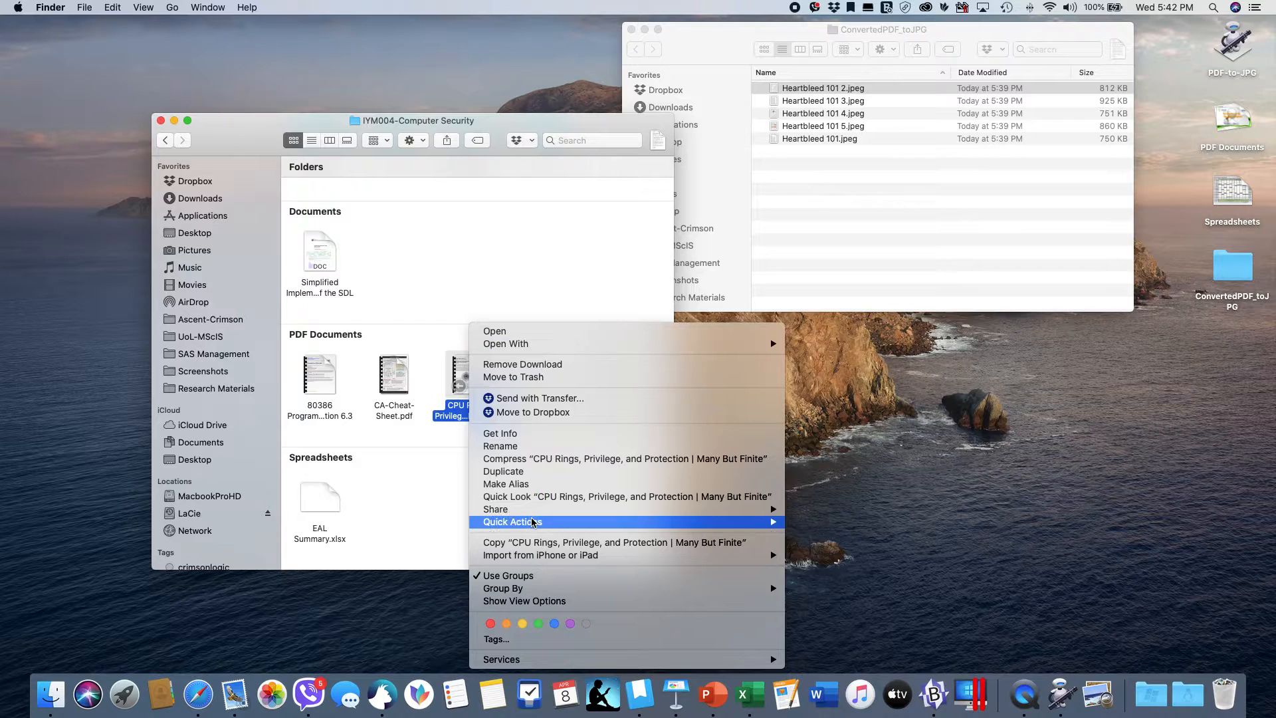
{"action": "mouse_move", "coordinate": [532, 522]}
{"action": "left_click", "coordinate": [838, 552]}
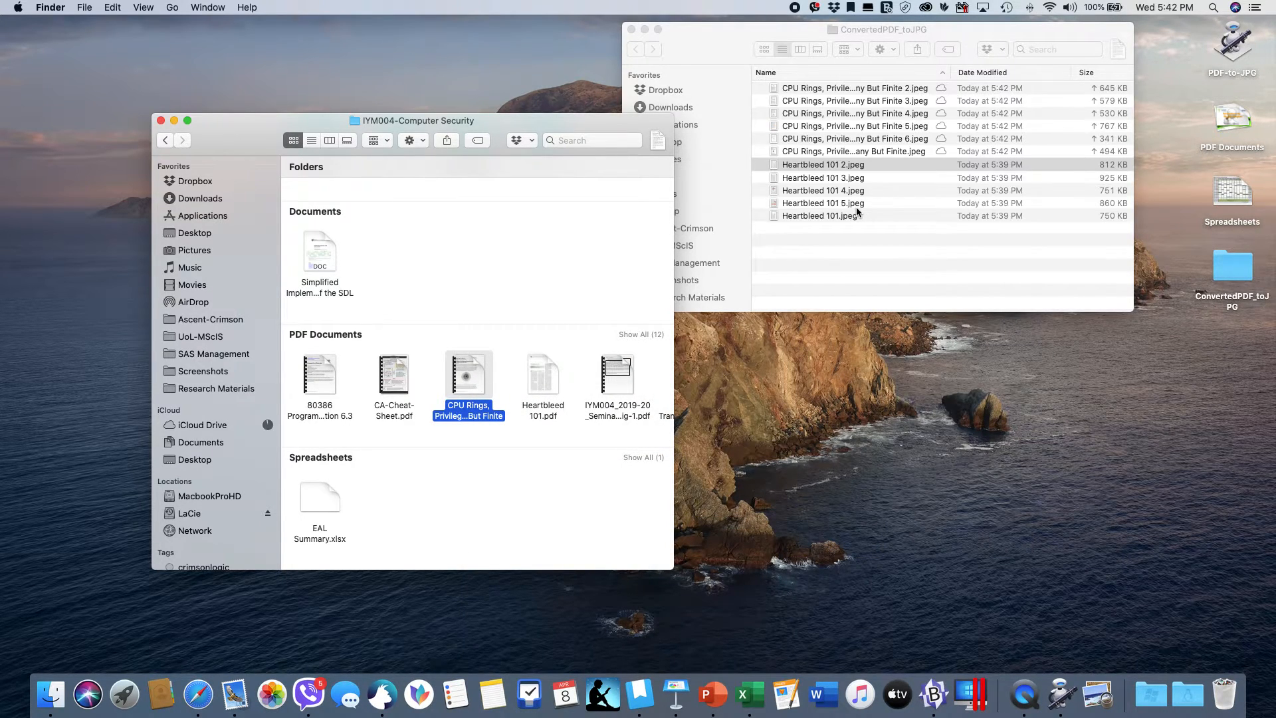
Check the CPU Rings JPEG files listed in the ConvertedPDF_toJPG folder.
{"action": "left_click", "coordinate": [819, 87]}
{"action": "left_click", "coordinate": [806, 89]}
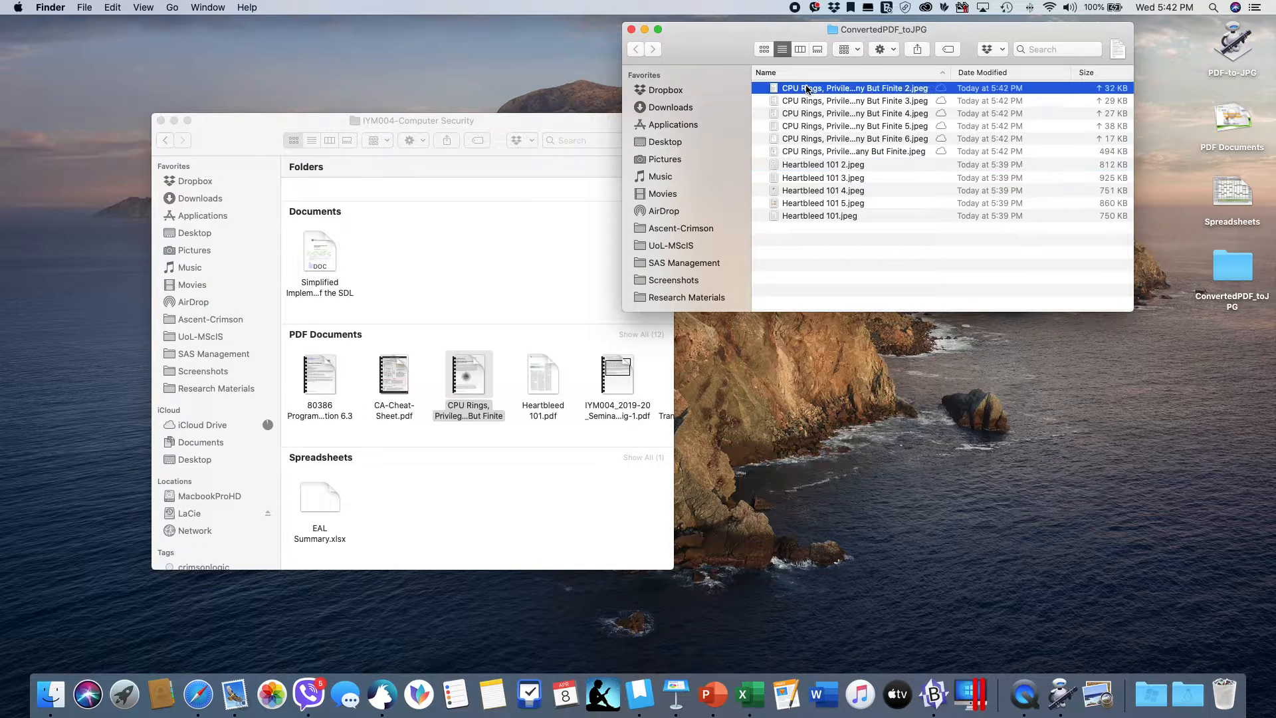
{"action": "left_click", "coordinate": [806, 153]}
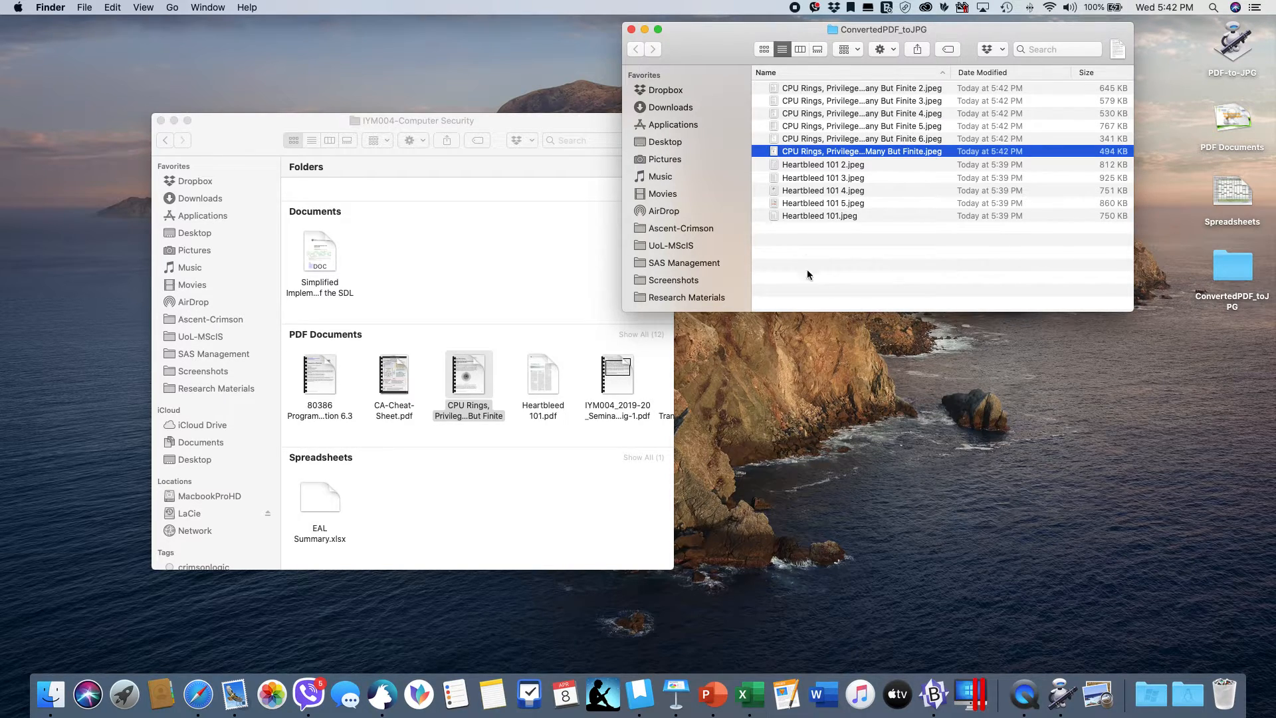
Switch to Automator and create a new Folder Action document.
{"action": "left_click", "coordinate": [1061, 692]}
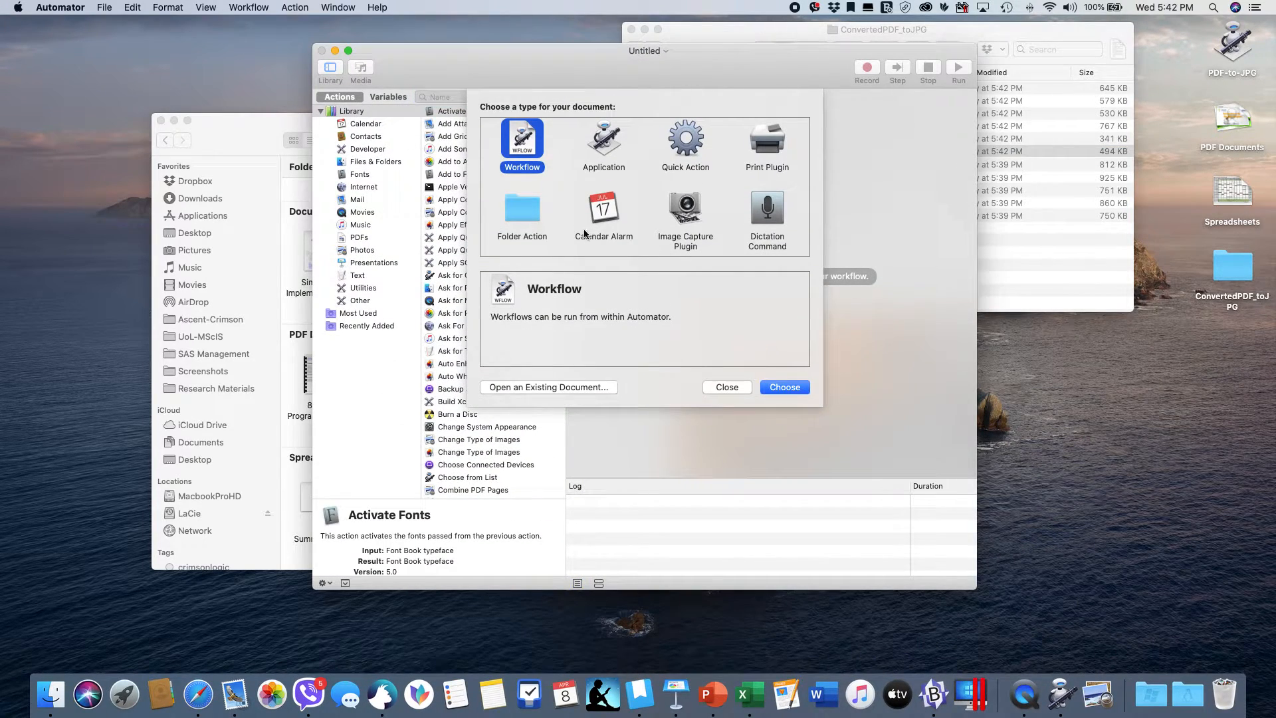
{"action": "left_click", "coordinate": [524, 210]}
{"action": "left_click", "coordinate": [796, 387]}
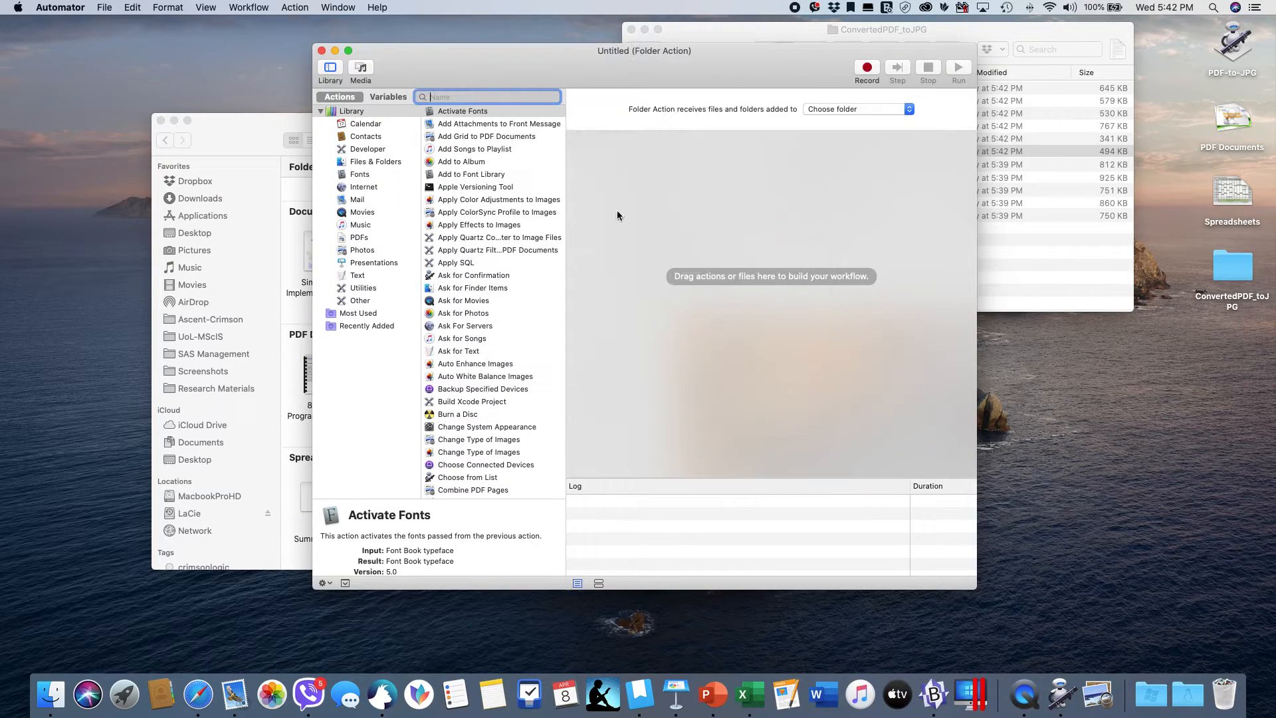
Create a desktop folder named For_JPG_Conversion and set it as the folder whose added files the Folder Action receives.
{"action": "left_click", "coordinate": [910, 109]}
{"action": "left_click", "coordinate": [870, 127]}
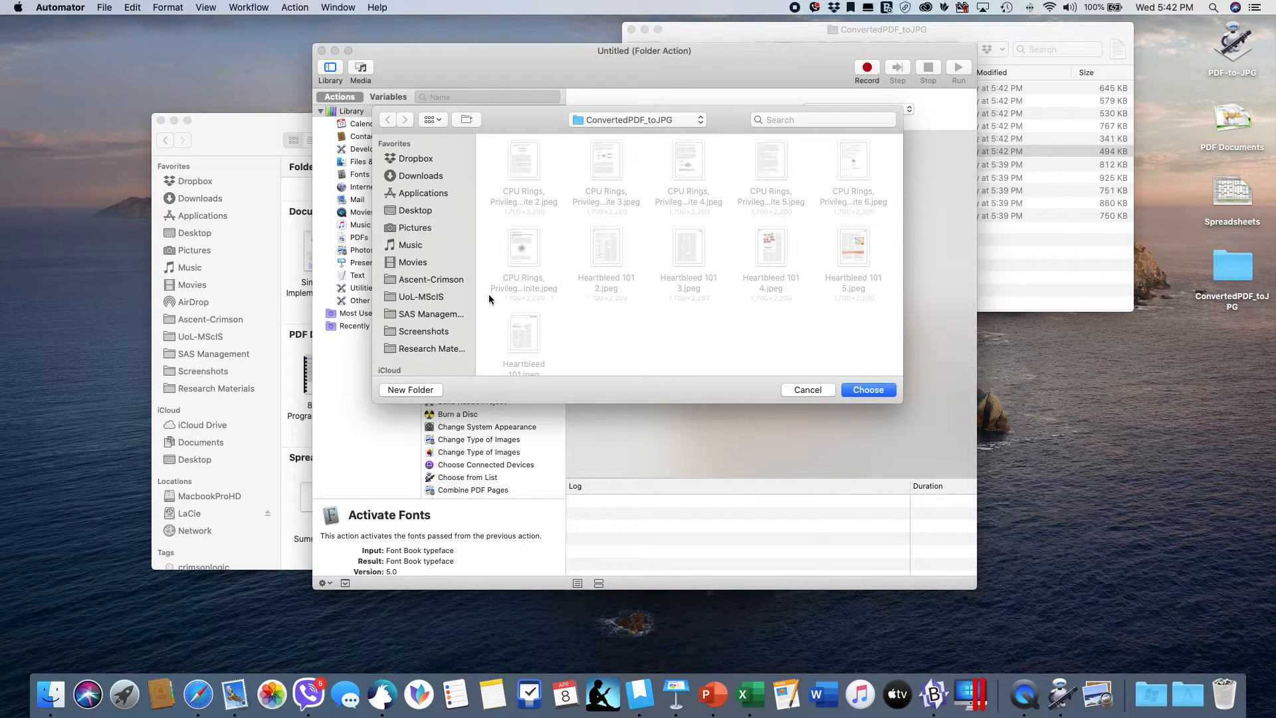
{"action": "left_click", "coordinate": [658, 117]}
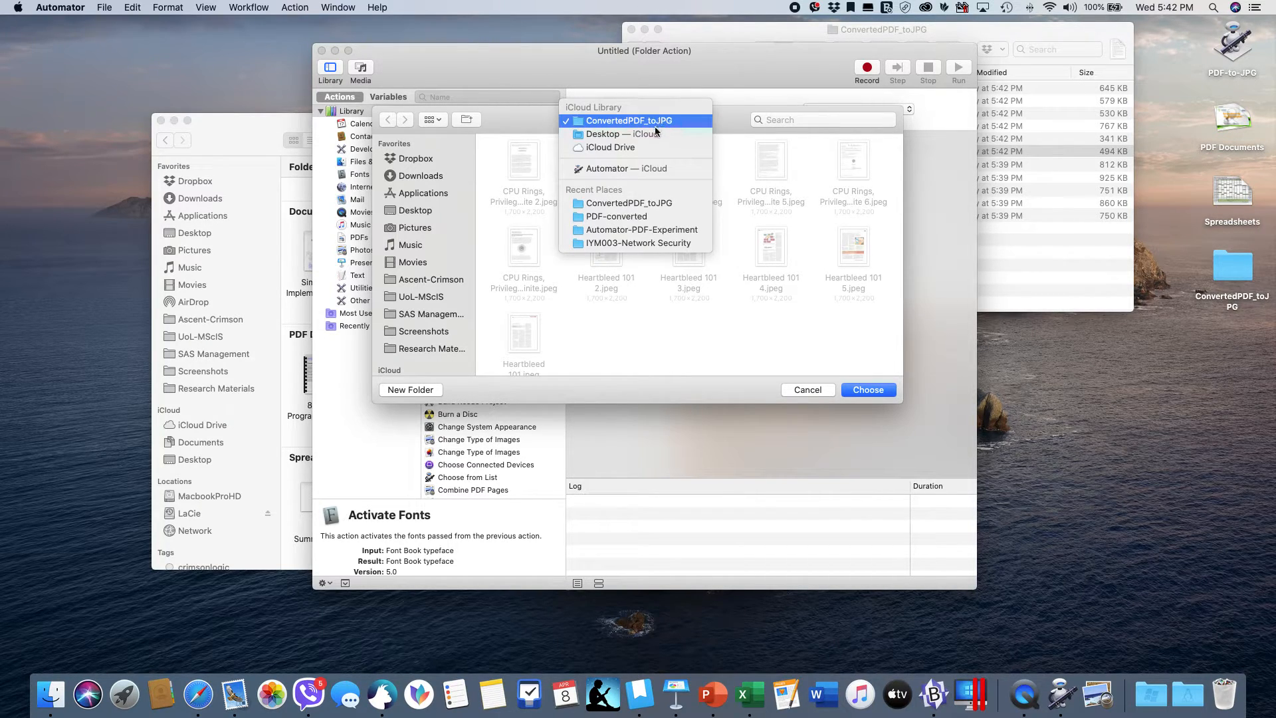
{"action": "left_click", "coordinate": [638, 132]}
{"action": "left_click", "coordinate": [407, 389]}
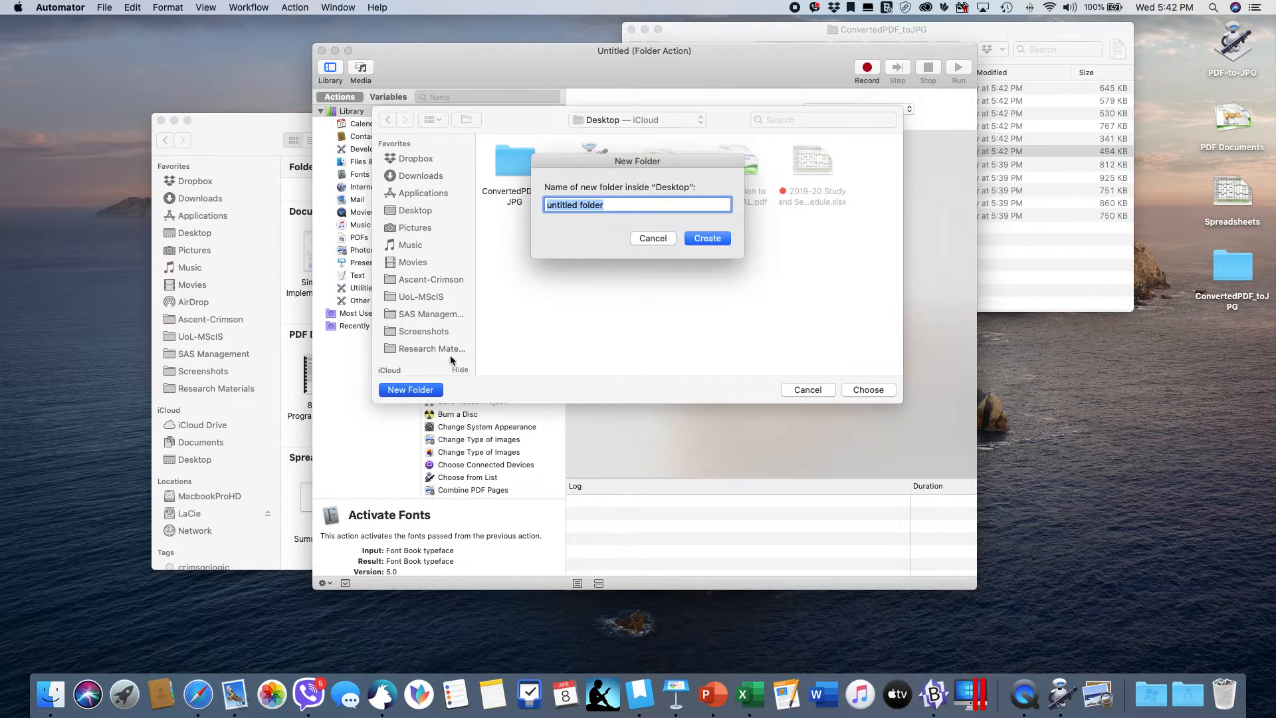
{"action": "type", "text": "For"}
{"action": "type", "text": "JPG_Conversion"}
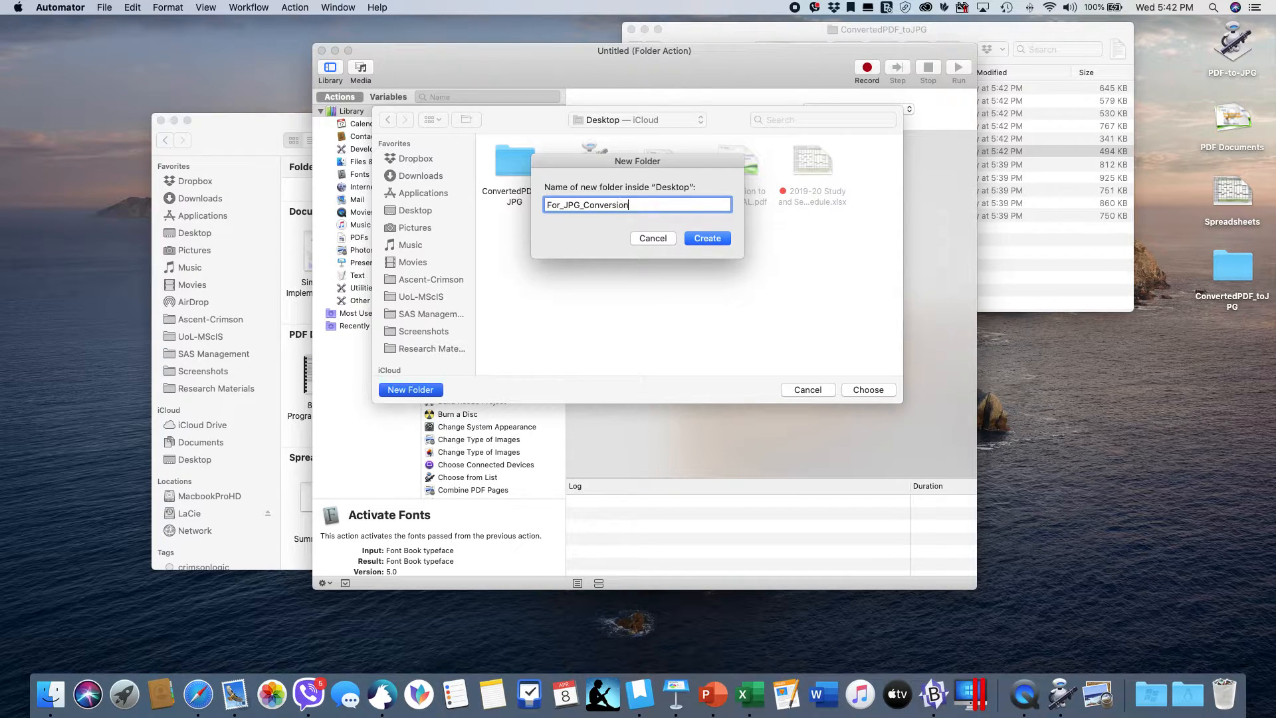
{"action": "left_click", "coordinate": [701, 238]}
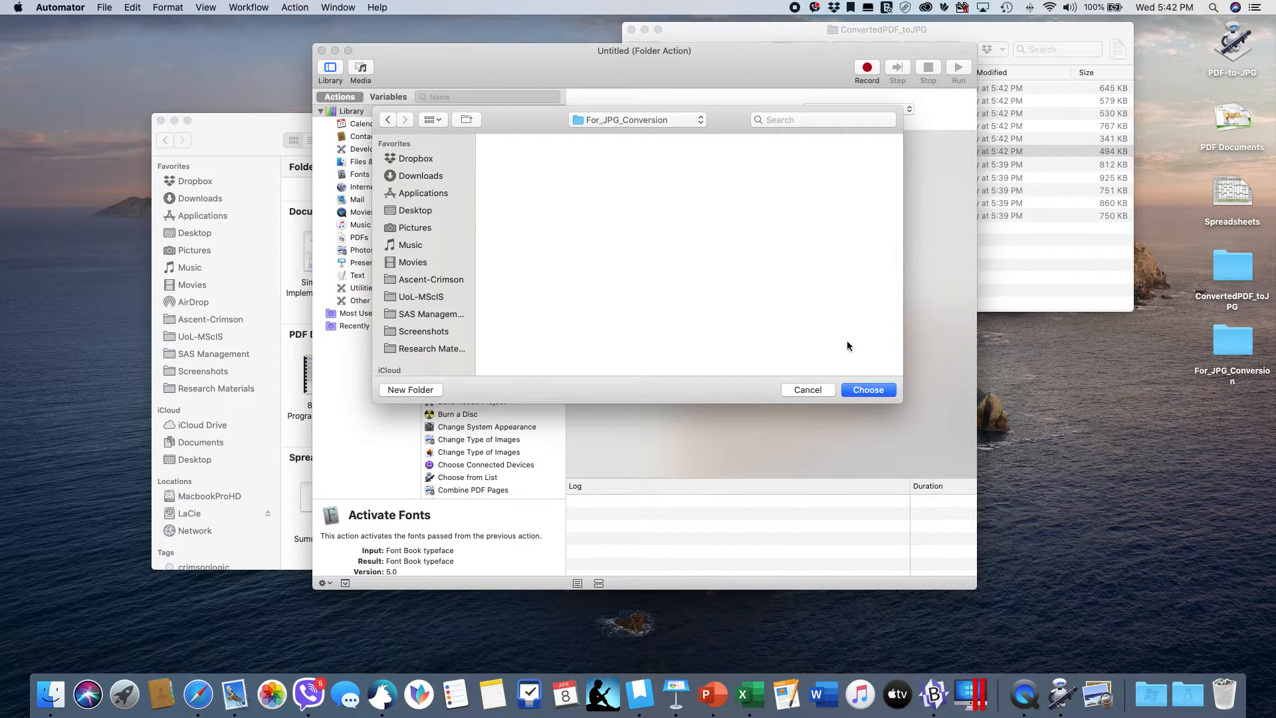
{"action": "left_click", "coordinate": [863, 389]}
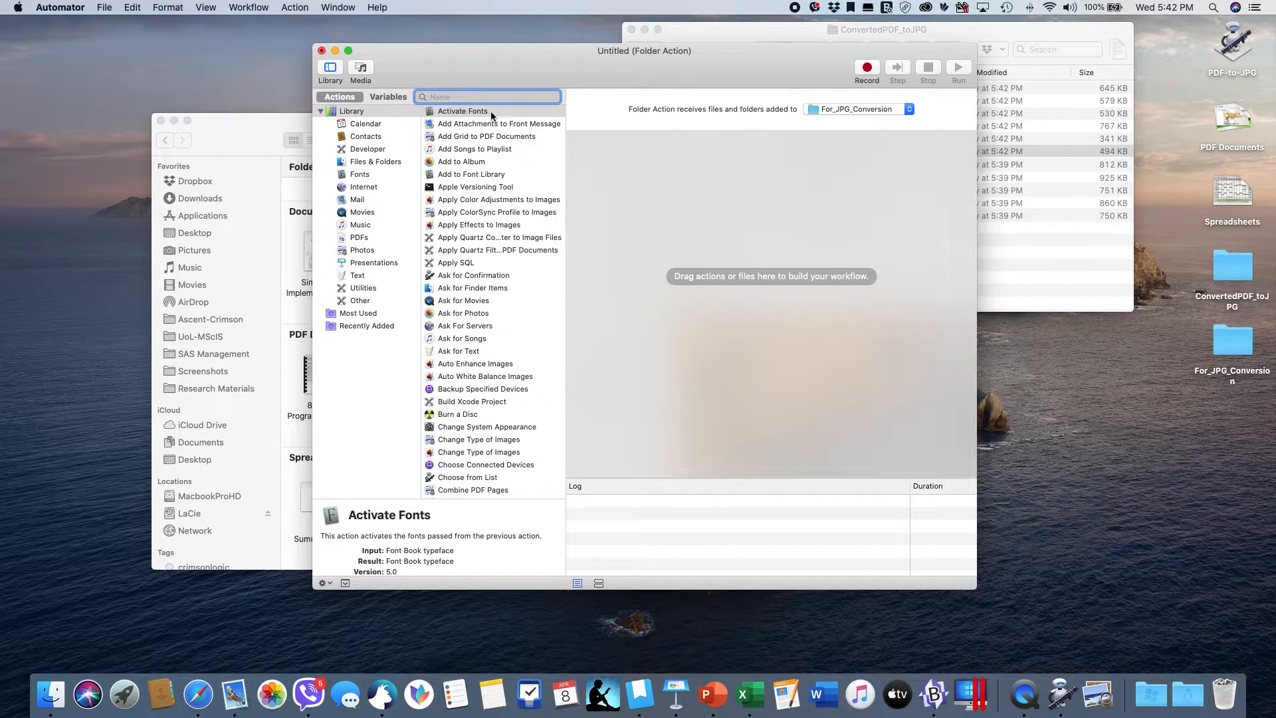
Search the action library for "render" and add Render PDF Pages as Images to the workflow.
{"action": "type", "text": "rnder"}
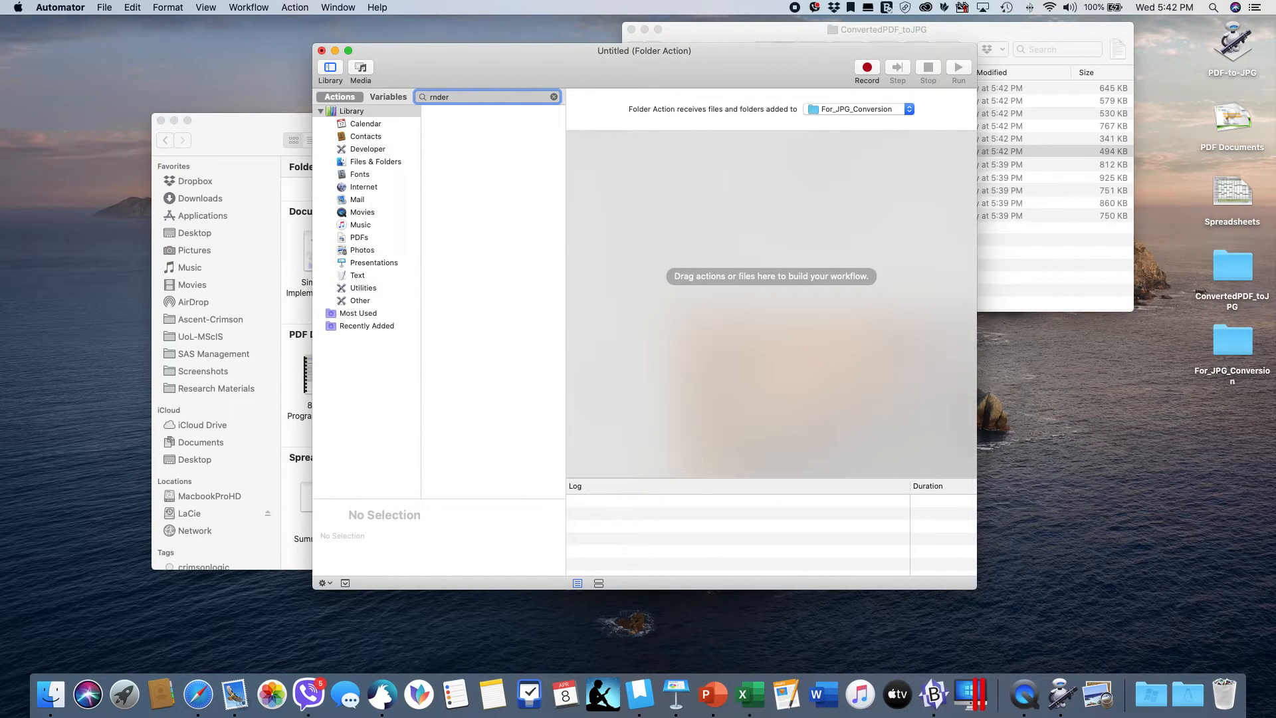
{"action": "key", "text": "BackSpace"}
{"action": "key", "text": "BackSpace"}
{"action": "type", "text": "ender"}
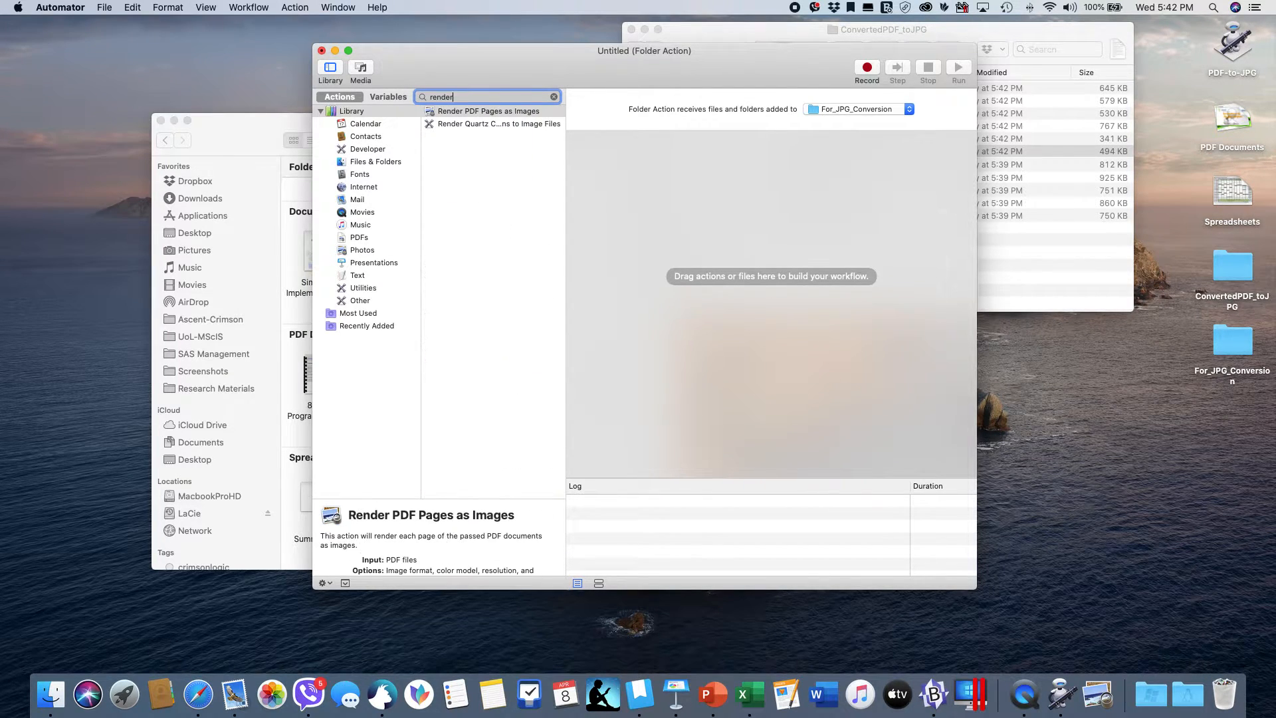
{"action": "left_click_drag", "start_coordinate": [500, 111], "coordinate": [724, 185]}
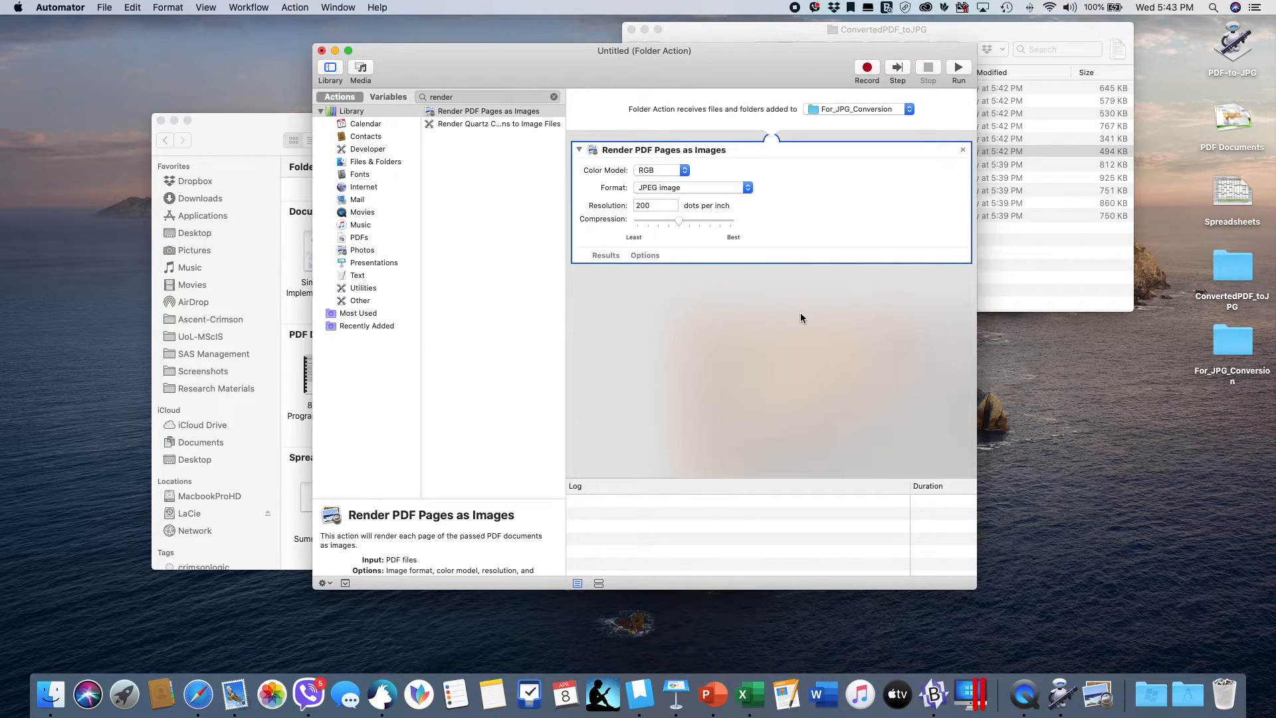
{"action": "left_click", "coordinate": [632, 255]}
Search the action library for "move" and add Move Finder Items below the rendering action.
{"action": "left_click", "coordinate": [458, 97]}
{"action": "key", "text": "super+a"}
{"action": "type", "text": "move"}
{"action": "left_click_drag", "start_coordinate": [459, 112], "coordinate": [665, 304]}
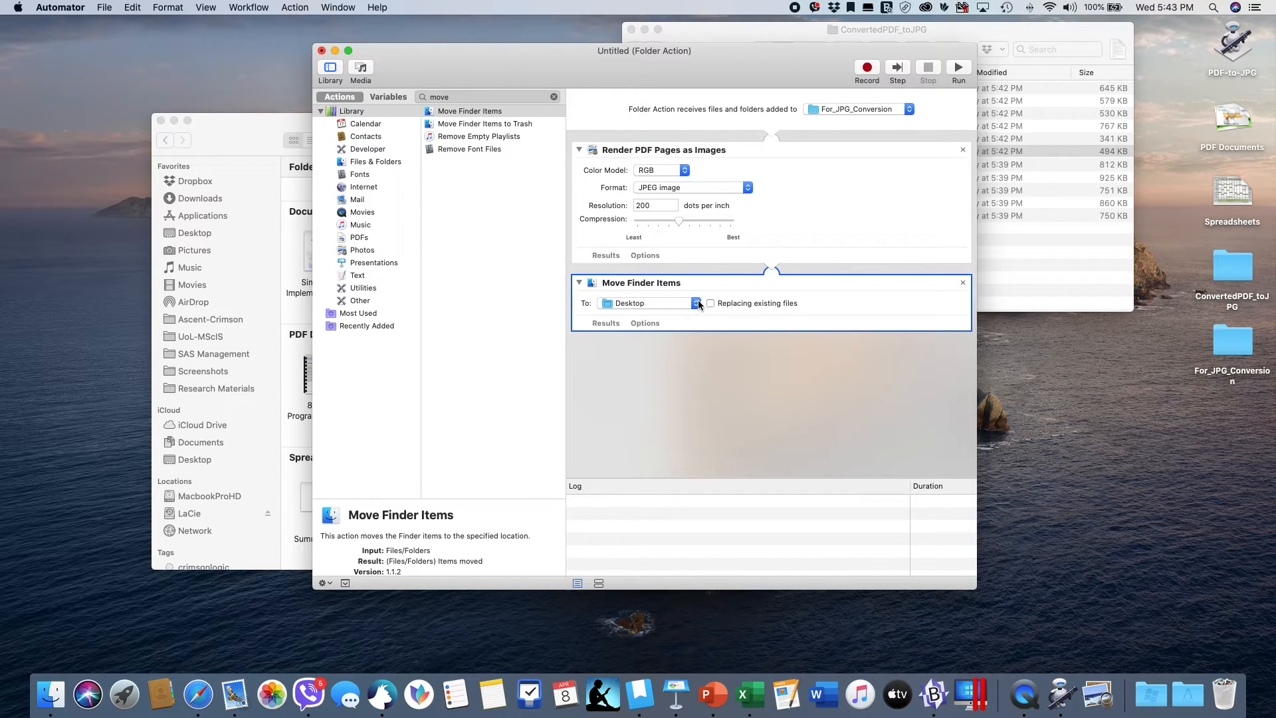
Set the Move Finder Items destination to the ConvertedPDF_toJPG folder.
{"action": "left_click", "coordinate": [691, 303]}
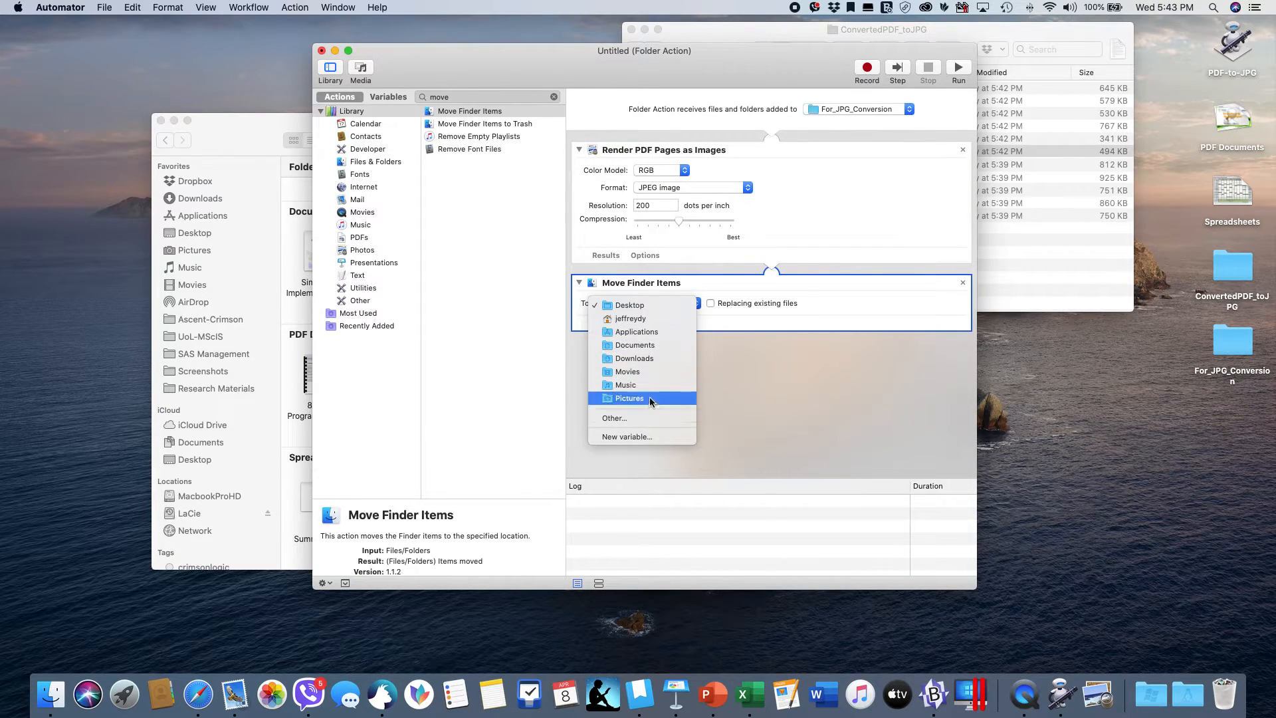
{"action": "left_click", "coordinate": [642, 418]}
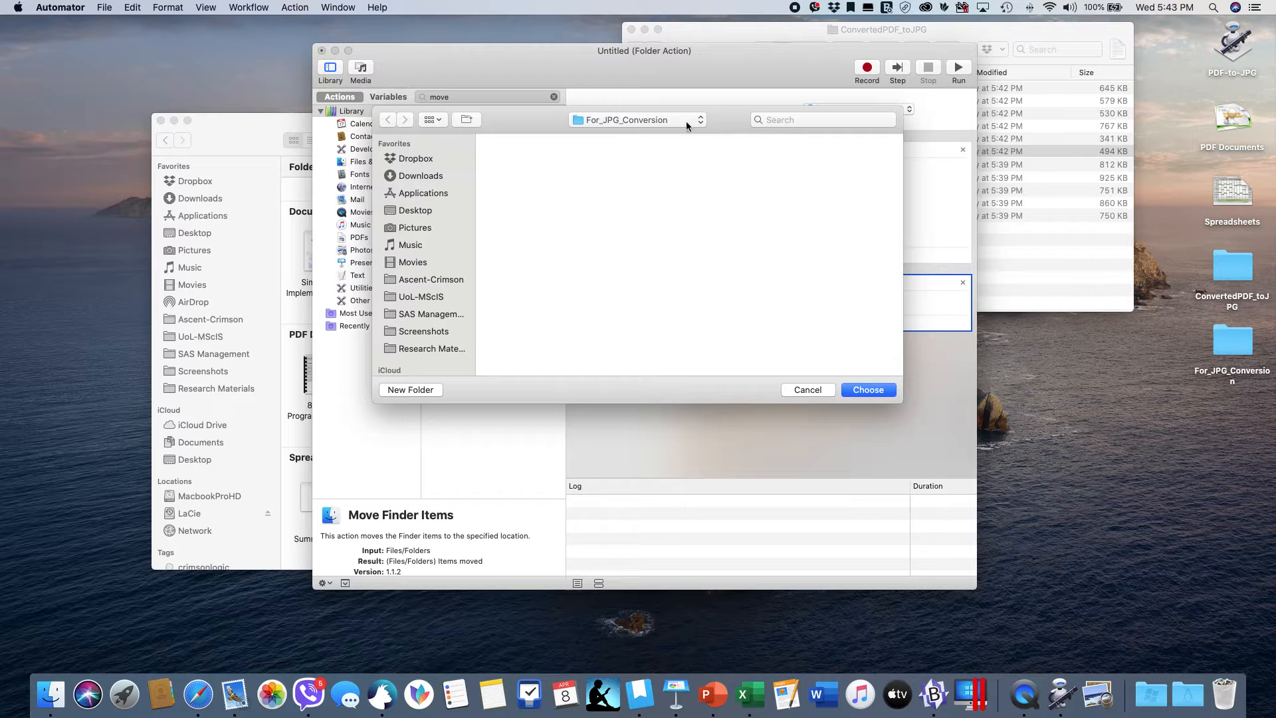
{"action": "left_click", "coordinate": [681, 121]}
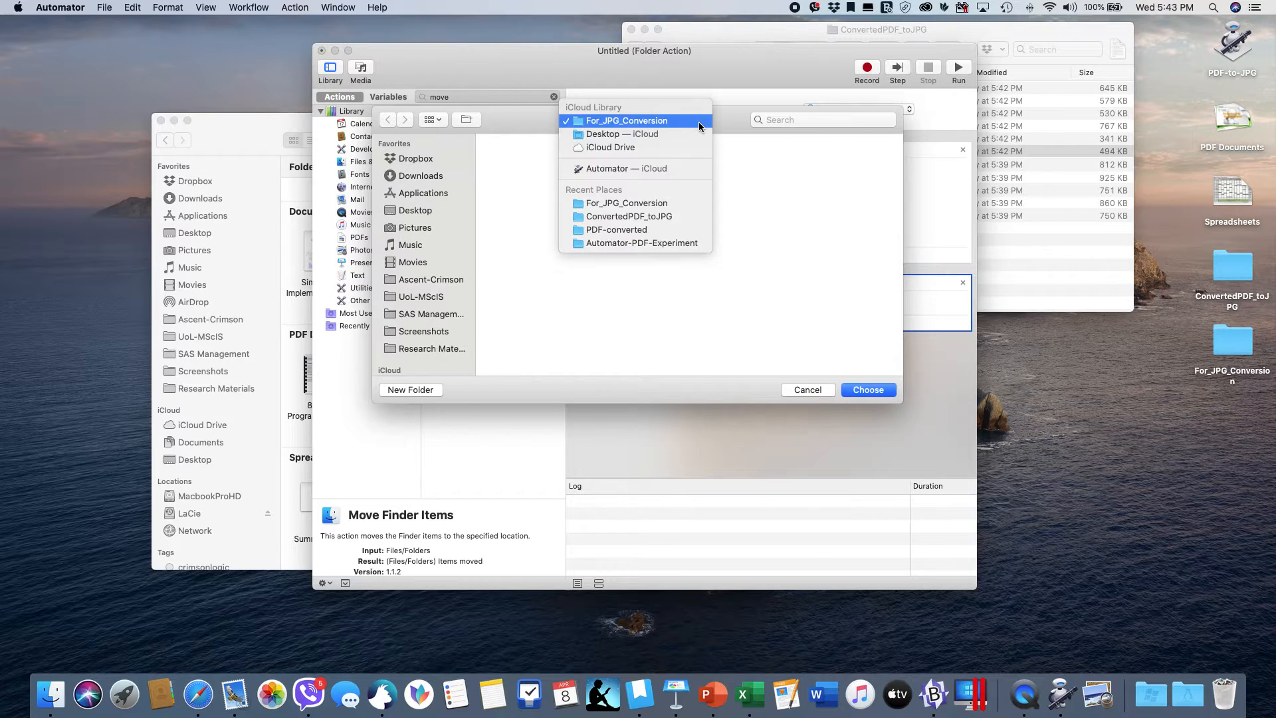
{"action": "left_click", "coordinate": [667, 218]}
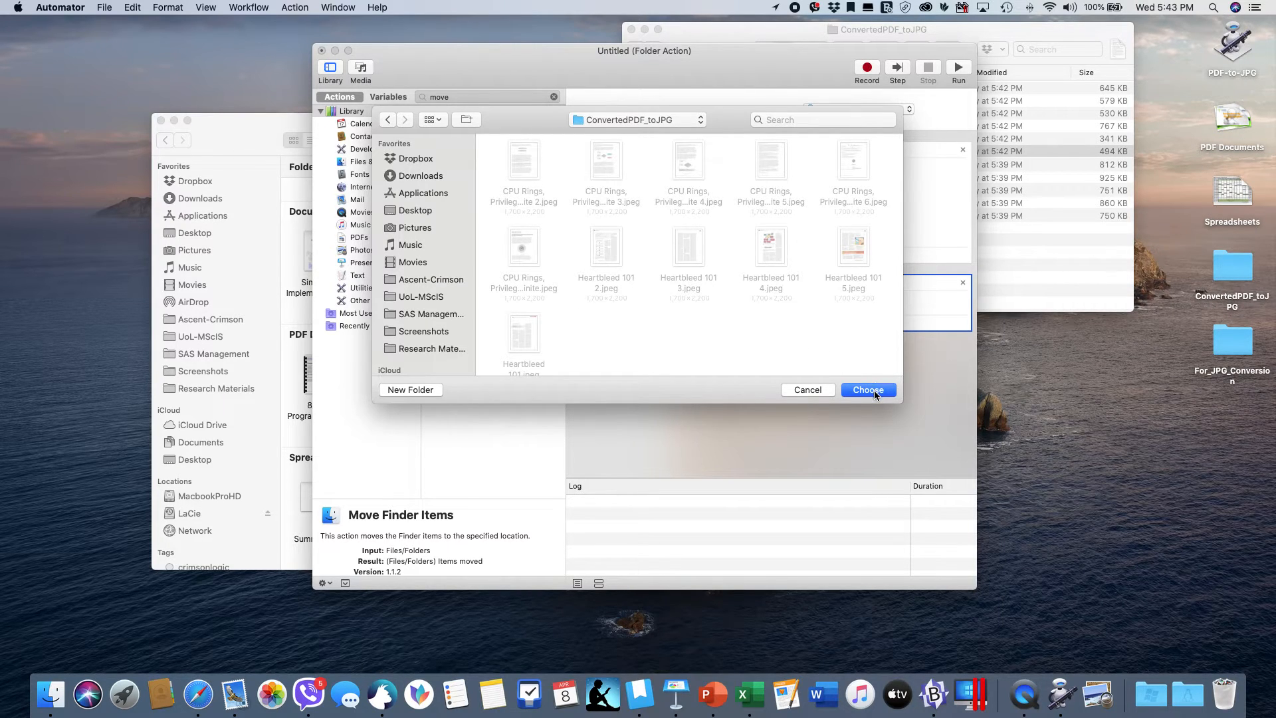
{"action": "left_click", "coordinate": [875, 390]}
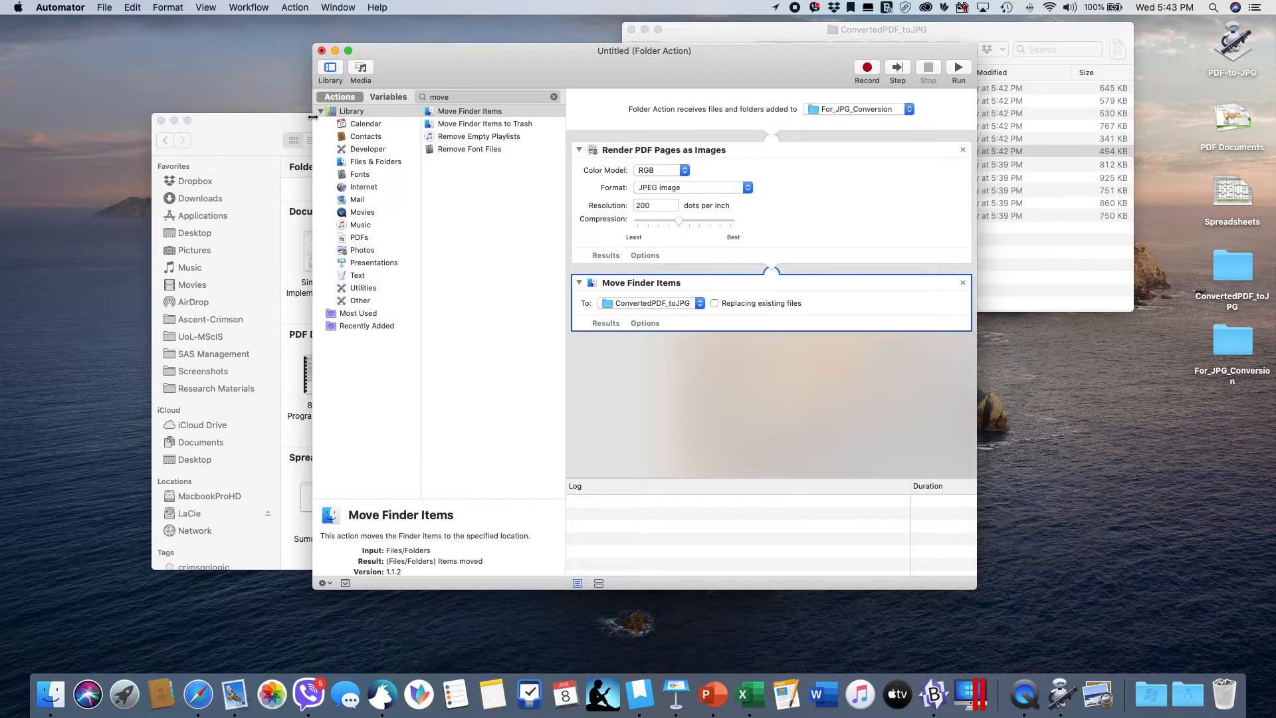
{"action": "left_click", "coordinate": [105, 7]}
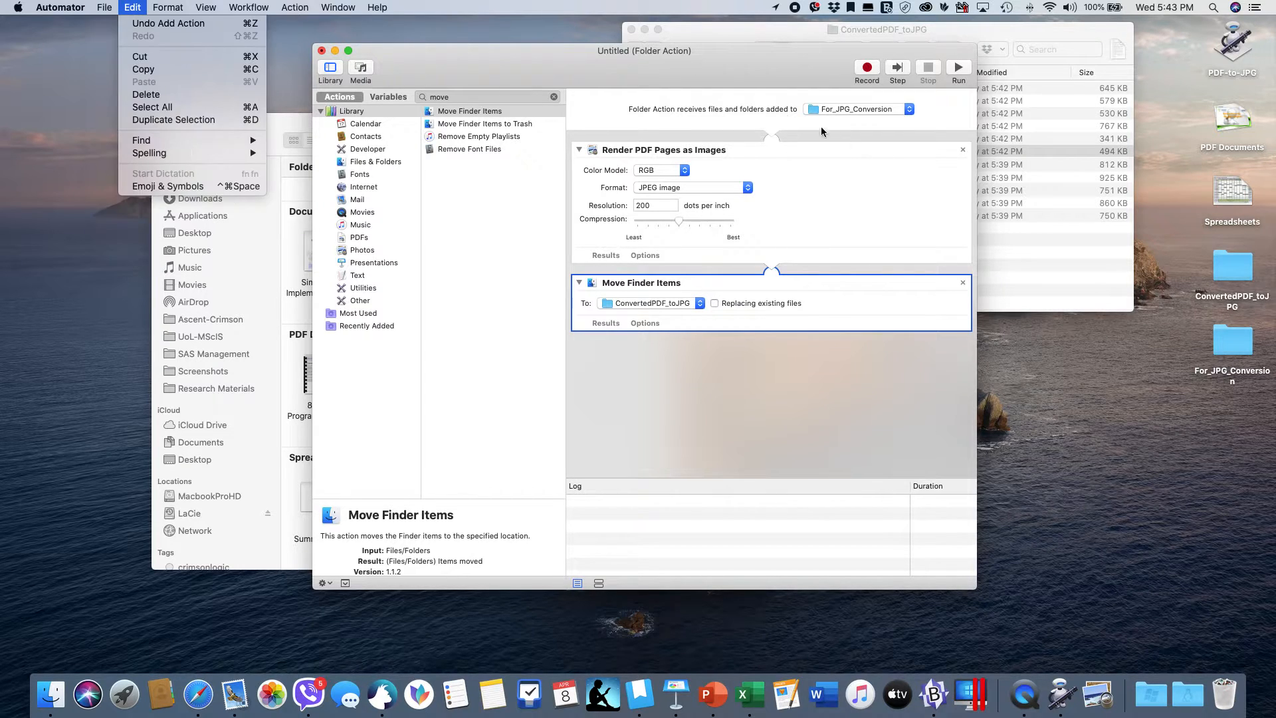
{"action": "left_click", "coordinate": [716, 42]}
{"action": "left_click", "coordinate": [866, 67]}
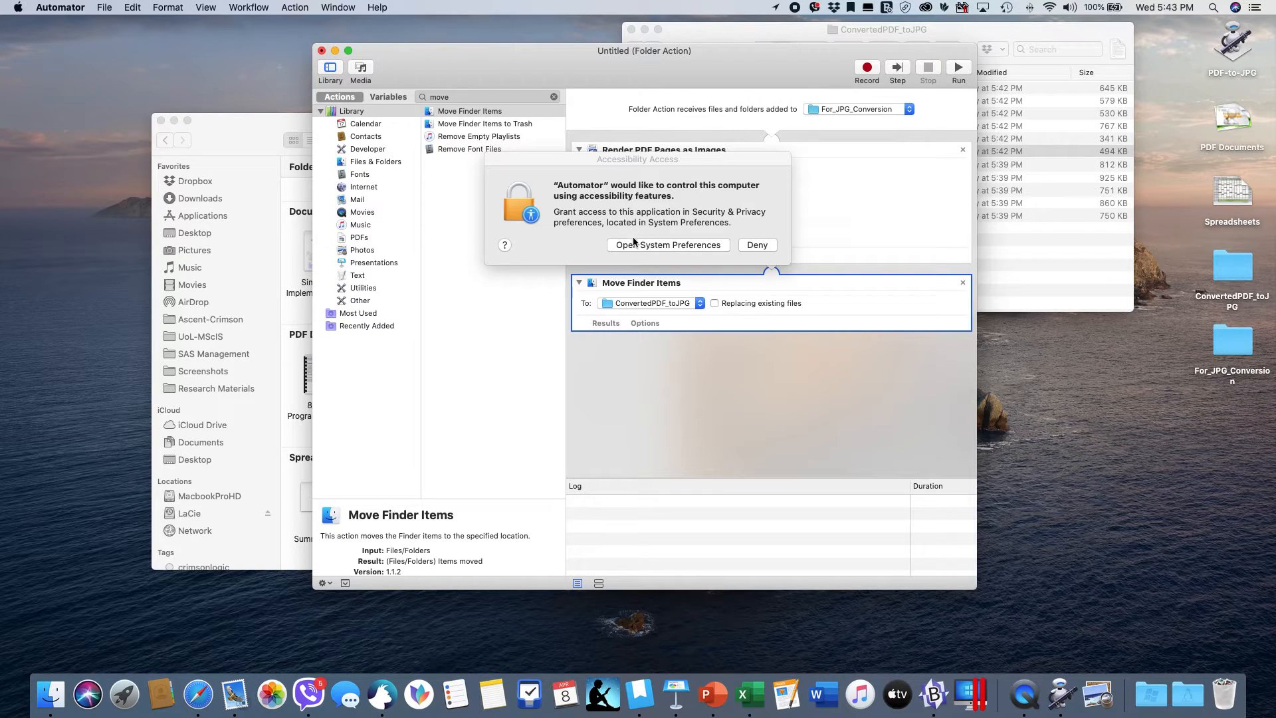
{"action": "left_click", "coordinate": [671, 349]}
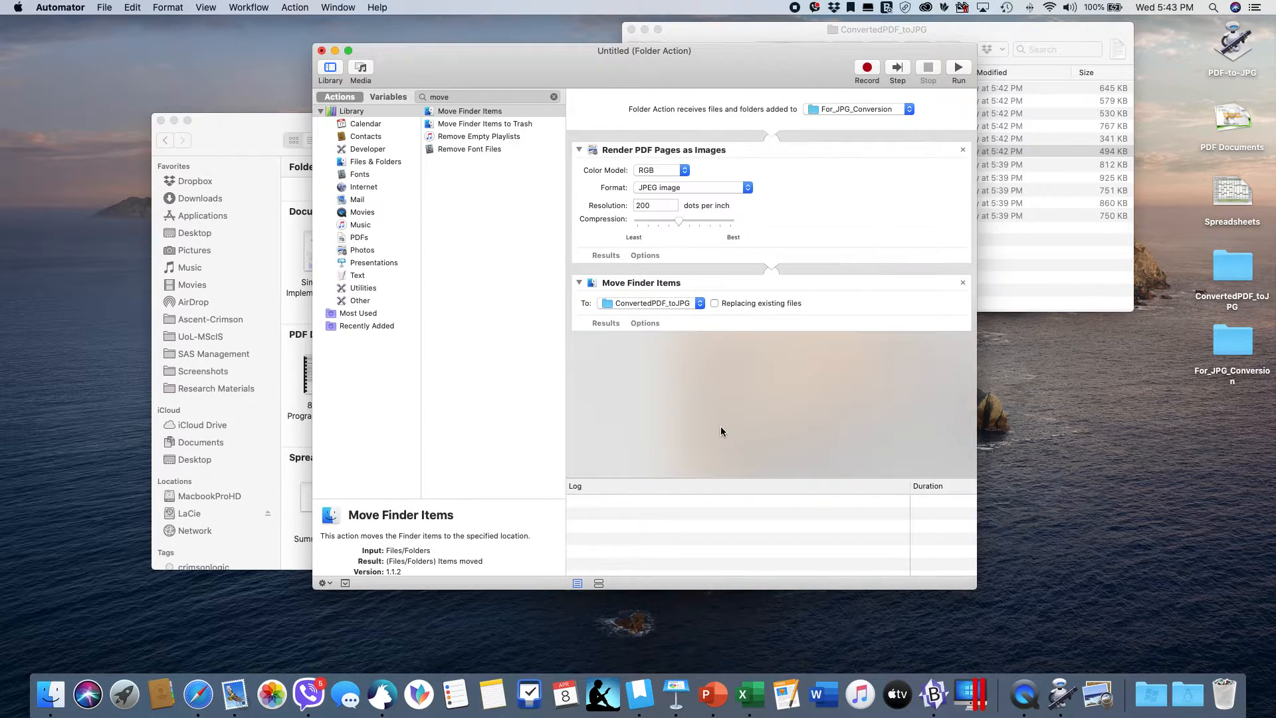
Save the folder action as Folder-PDF-to-JPG and allow FolderActionsDispatcher to access files in the Desktop folder.
{"action": "left_click", "coordinate": [105, 7]}
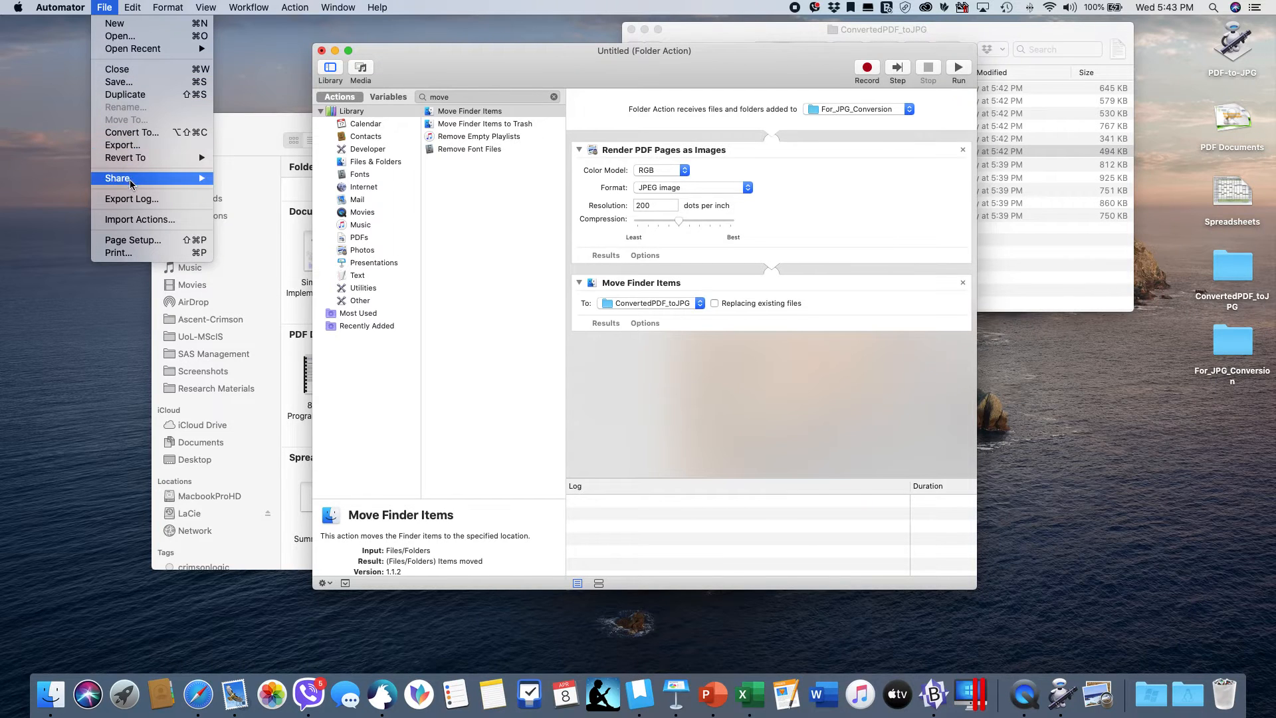
{"action": "left_click", "coordinate": [126, 81]}
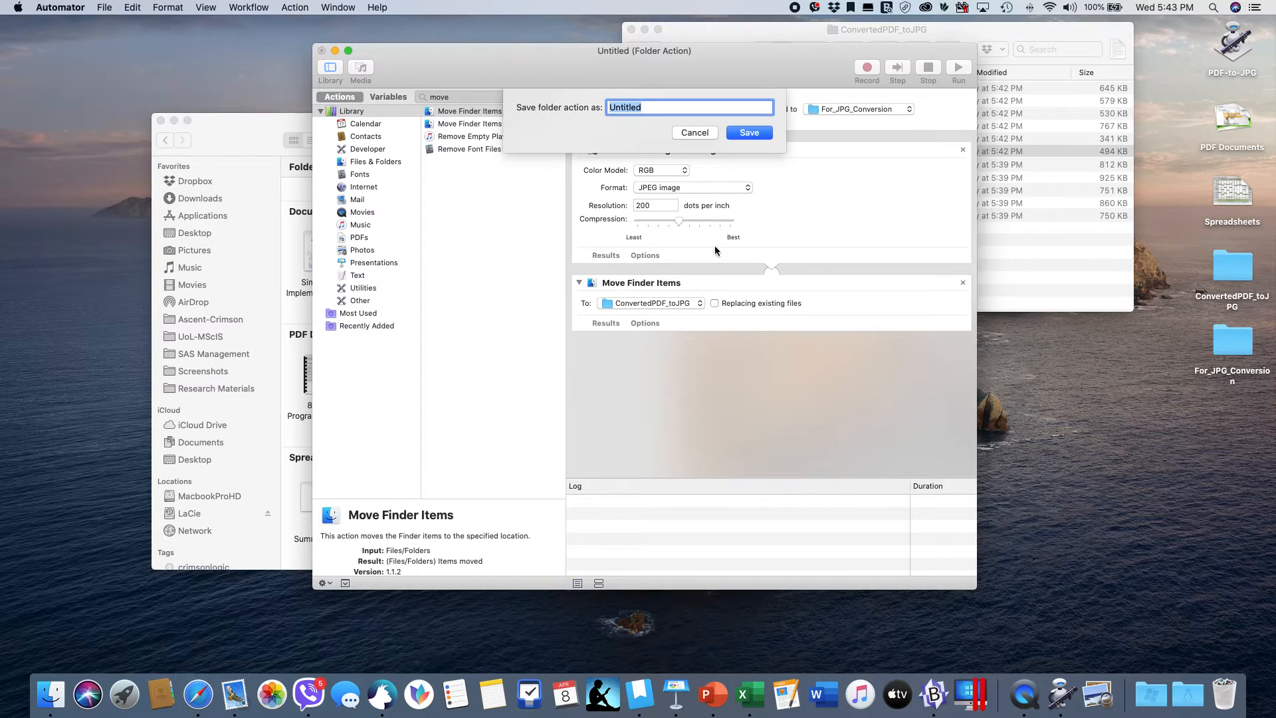
{"action": "type", "text": "Folder-PDF-to-JPG"}
{"action": "left_click", "coordinate": [772, 133]}
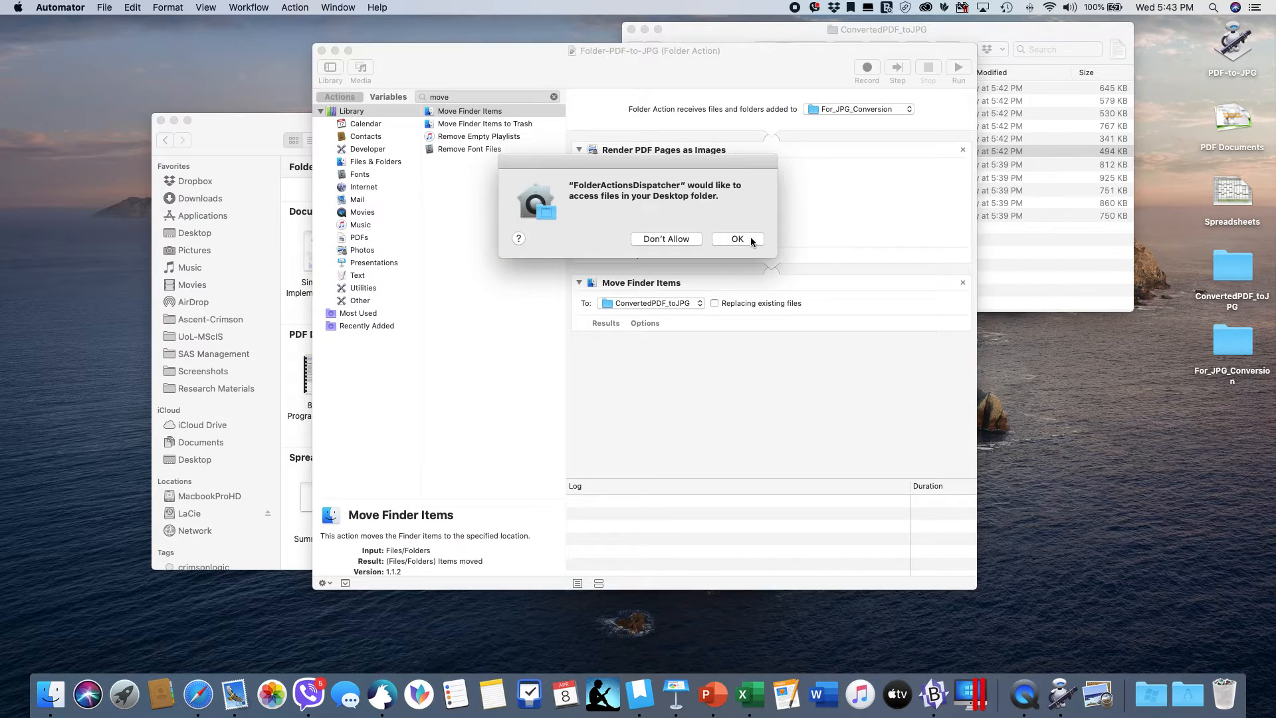
{"action": "left_click", "coordinate": [738, 238]}
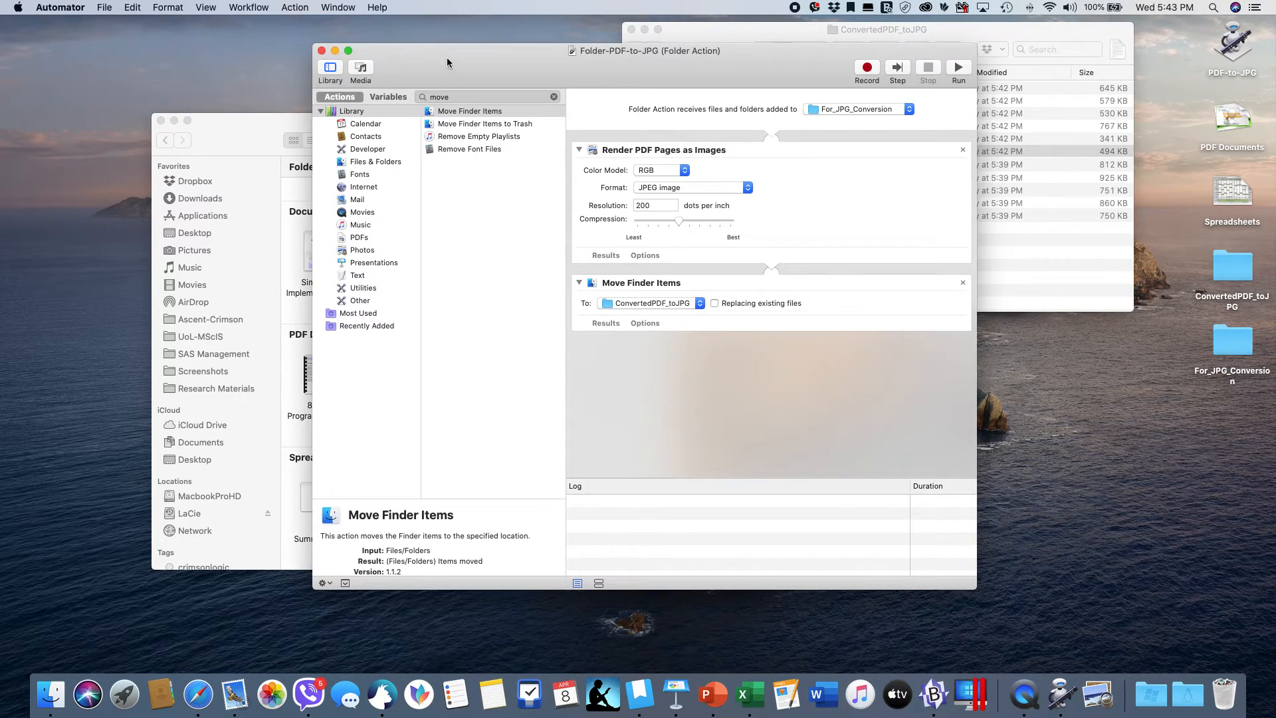
Close the saved workflow, leave the accessibility request and its Security & Privacy preferences without changes, and close the ConvertedPDF_toJPG window.
{"action": "left_click", "coordinate": [321, 50]}
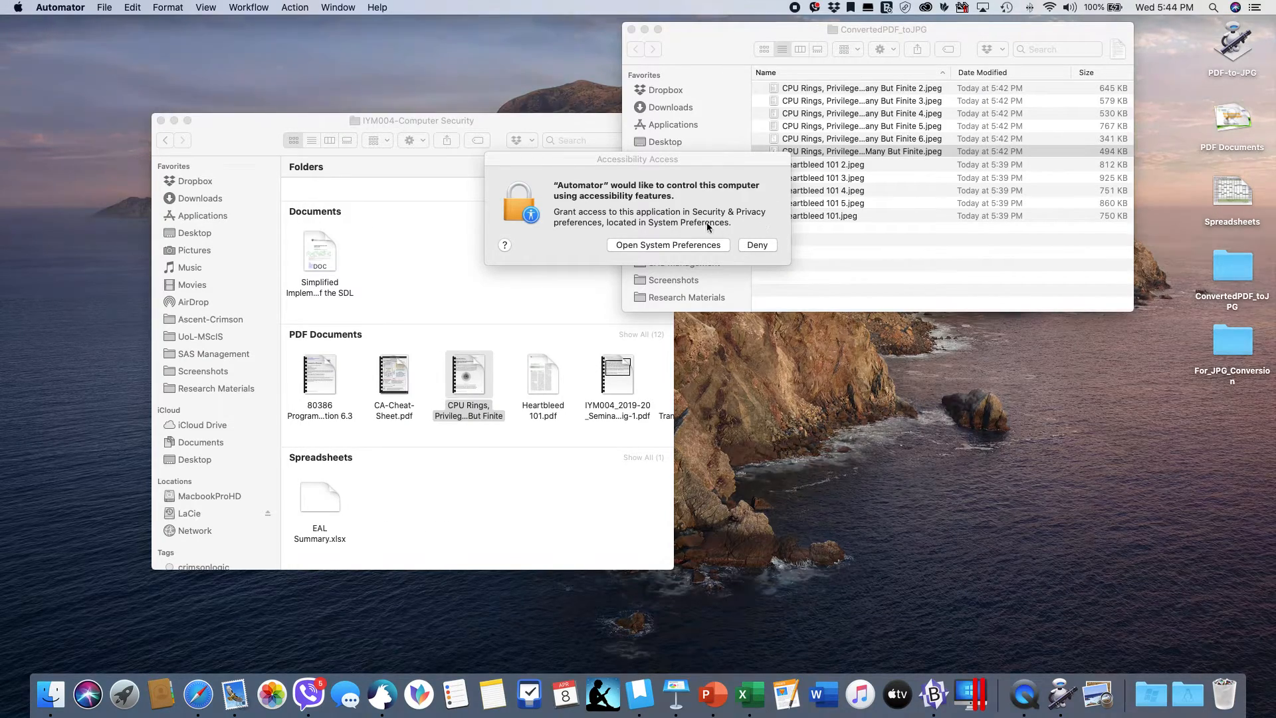
{"action": "left_click", "coordinate": [650, 245]}
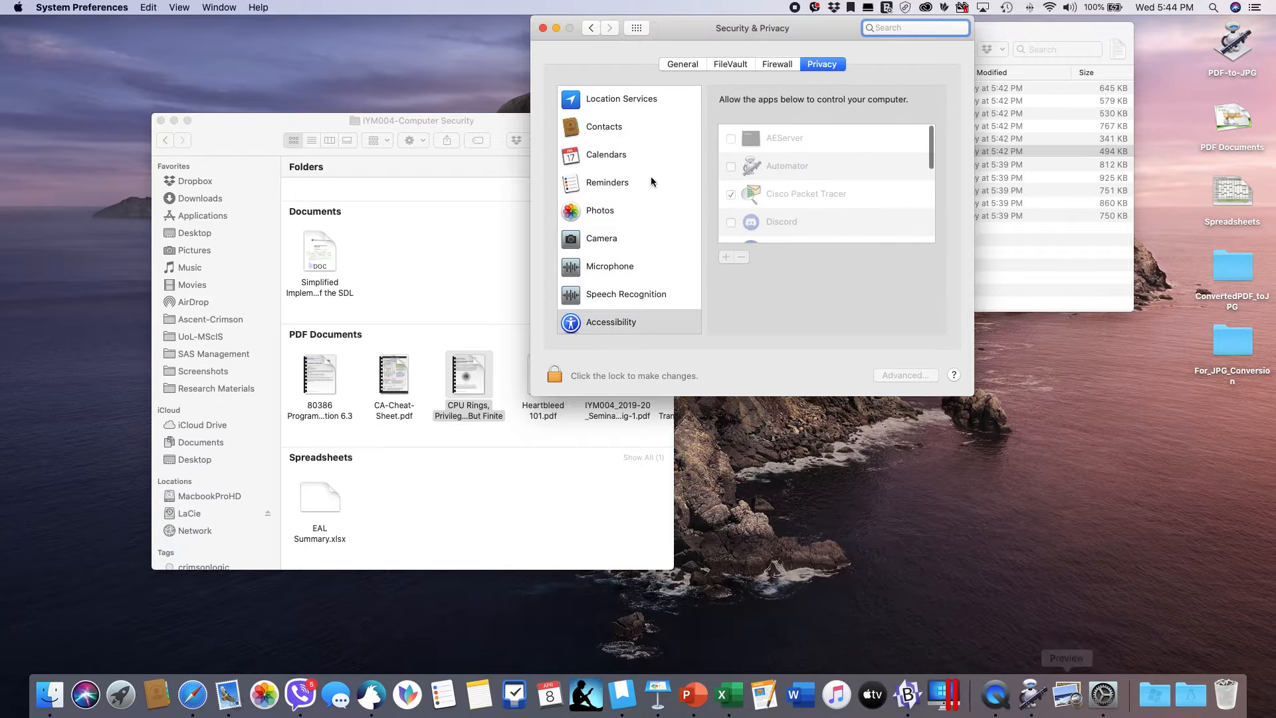
{"action": "left_click", "coordinate": [542, 27]}
{"action": "left_click_drag", "start_coordinate": [743, 31], "coordinate": [720, 97]}
{"action": "left_click", "coordinate": [665, 79]}
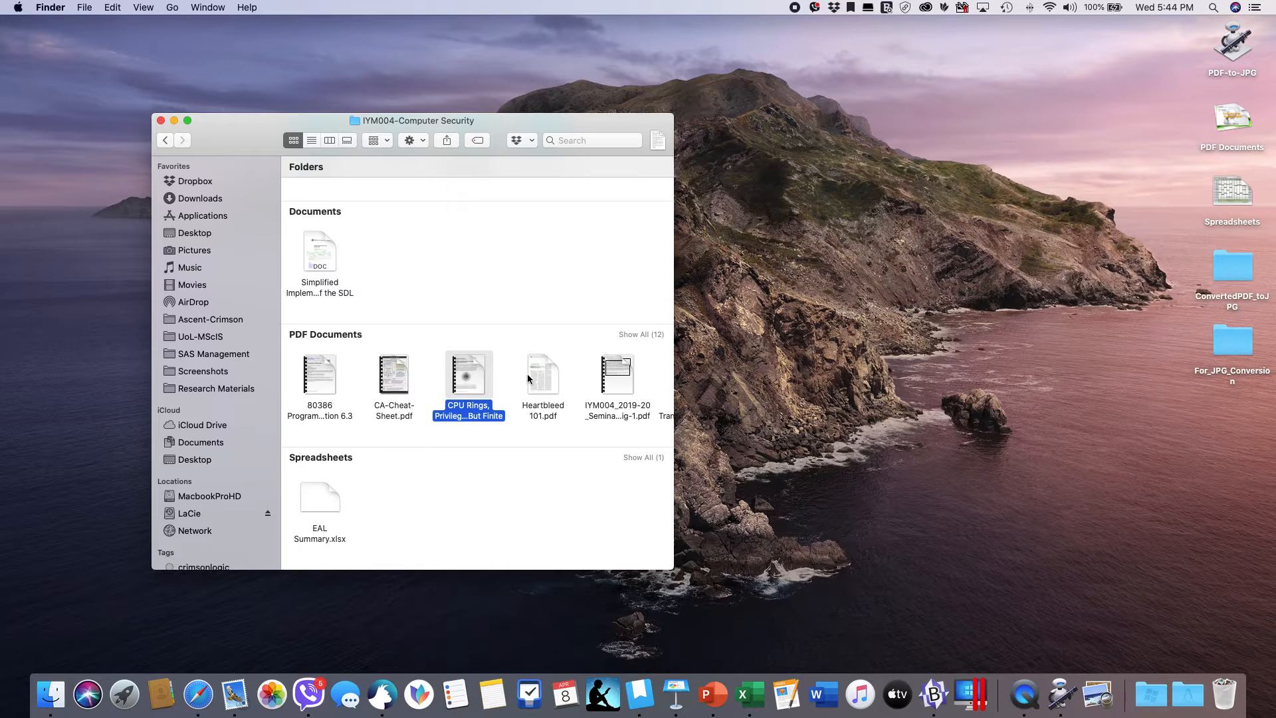
Move OS-Cheat-Sheet-v2.pdf from the IYM004-Computer Security folder into For_JPG_Conversion on the desktop.
{"action": "scroll", "coordinate": [599, 385], "scroll_direction": "right", "scroll_amount": 5}
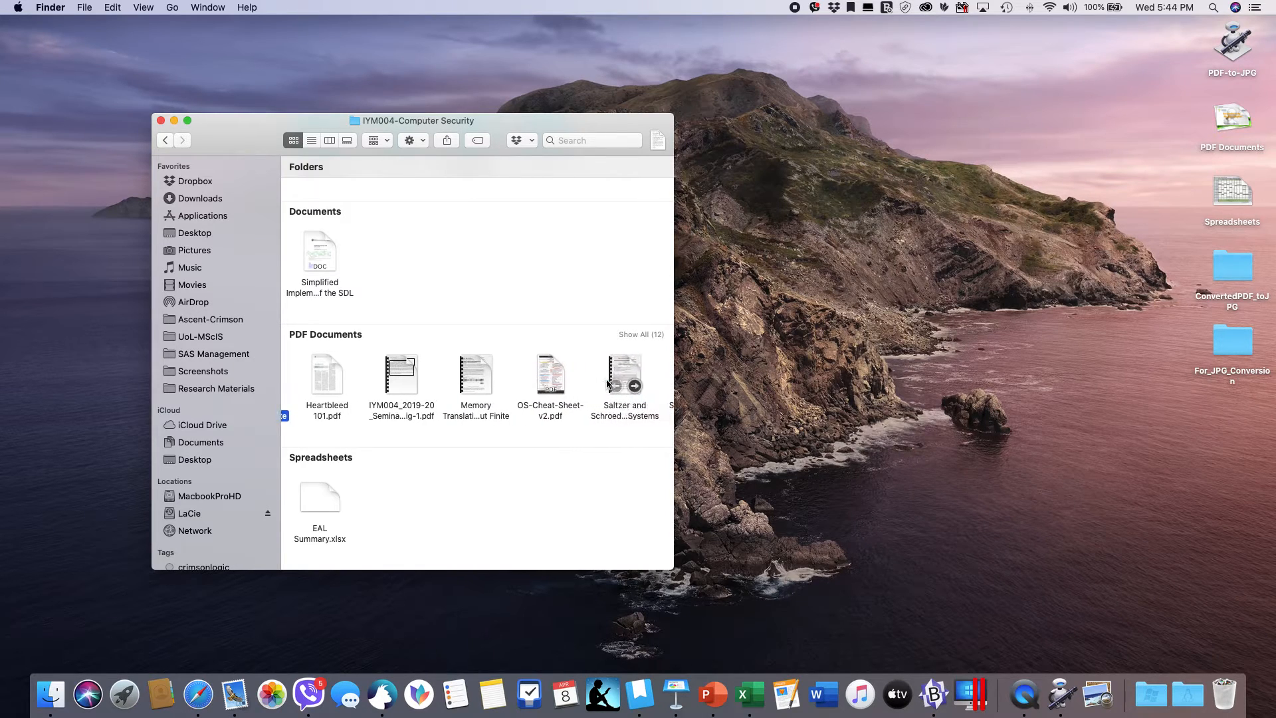
{"action": "left_click", "coordinate": [524, 371]}
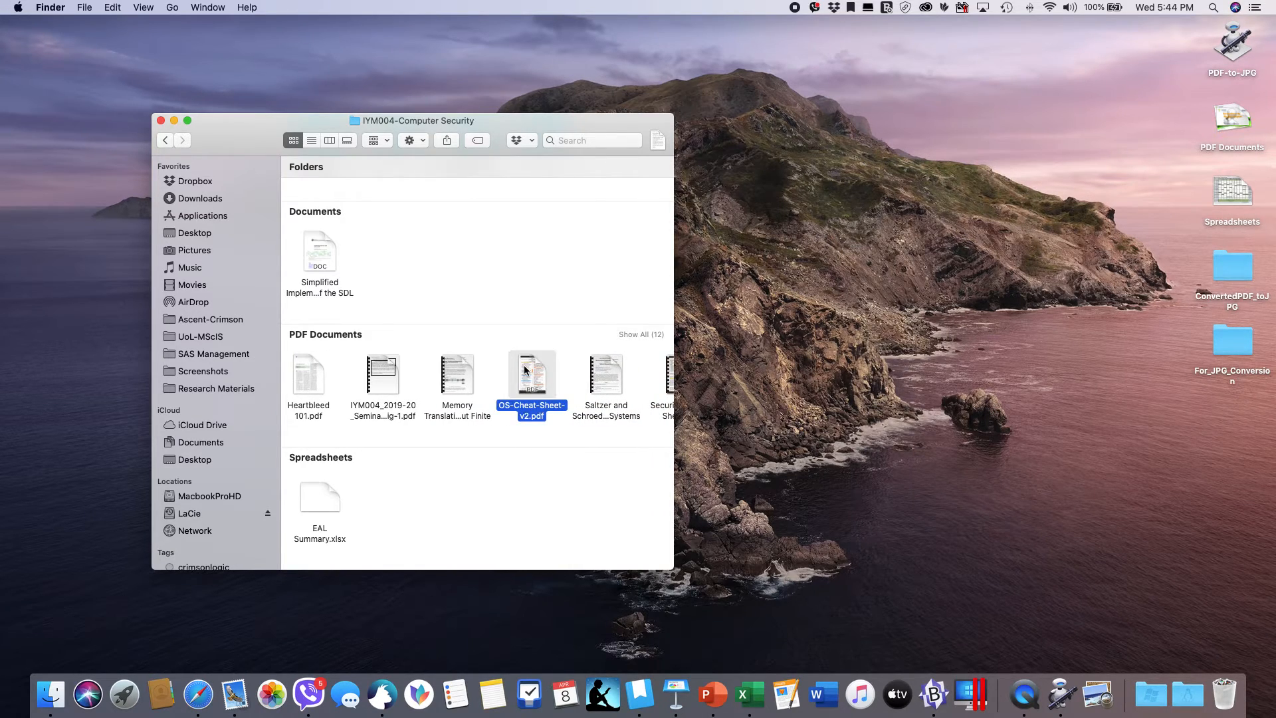
{"action": "right_click", "coordinate": [524, 370]}
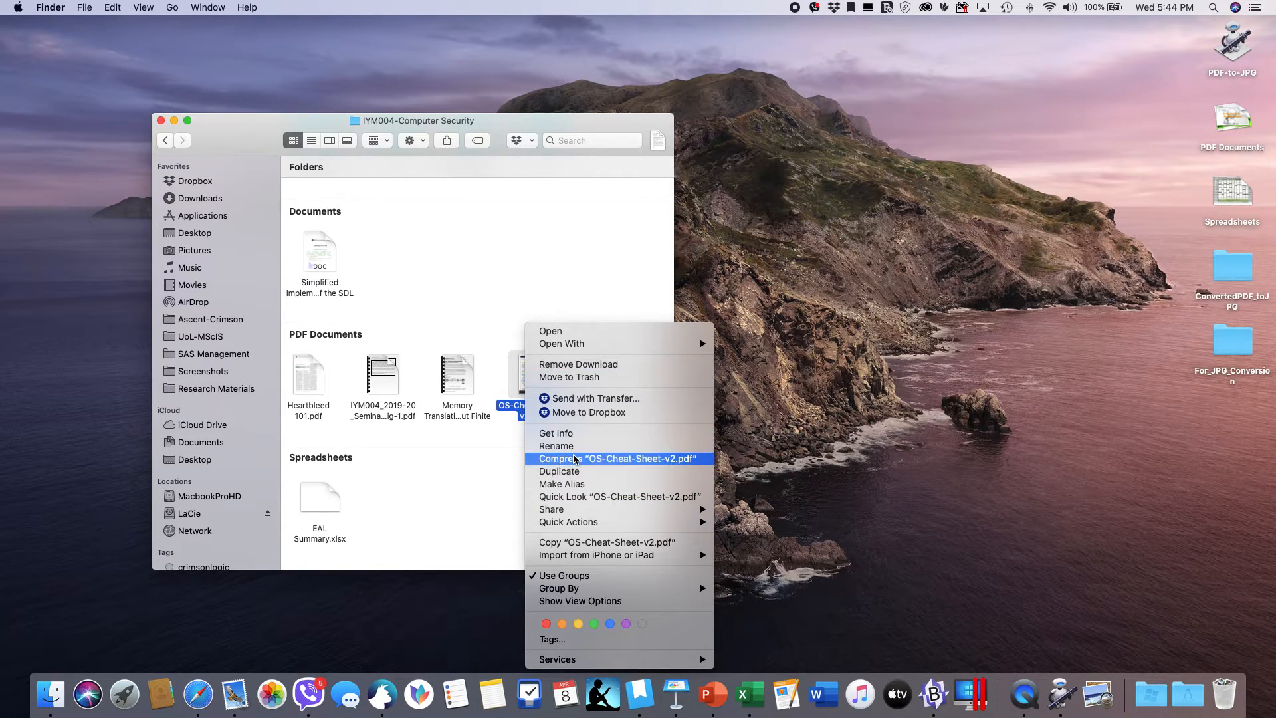
{"action": "left_click", "coordinate": [463, 499]}
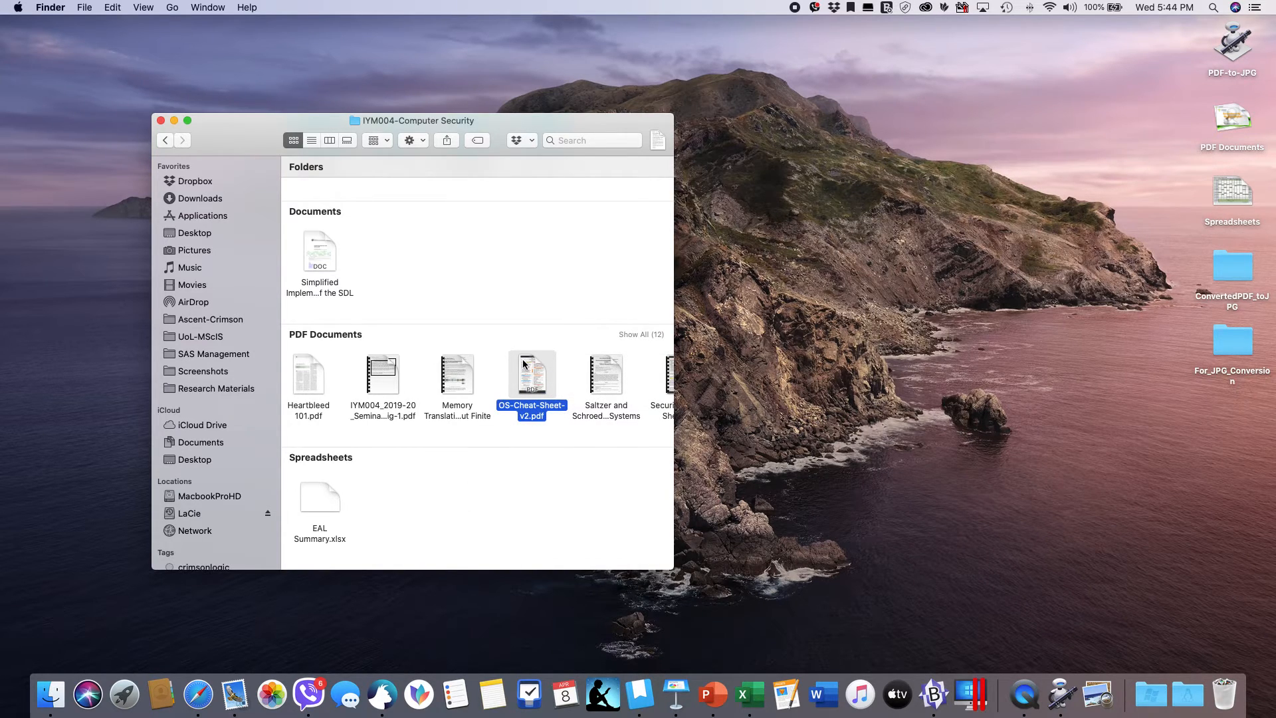
{"action": "left_click_drag", "start_coordinate": [524, 364], "coordinate": [1043, 297]}
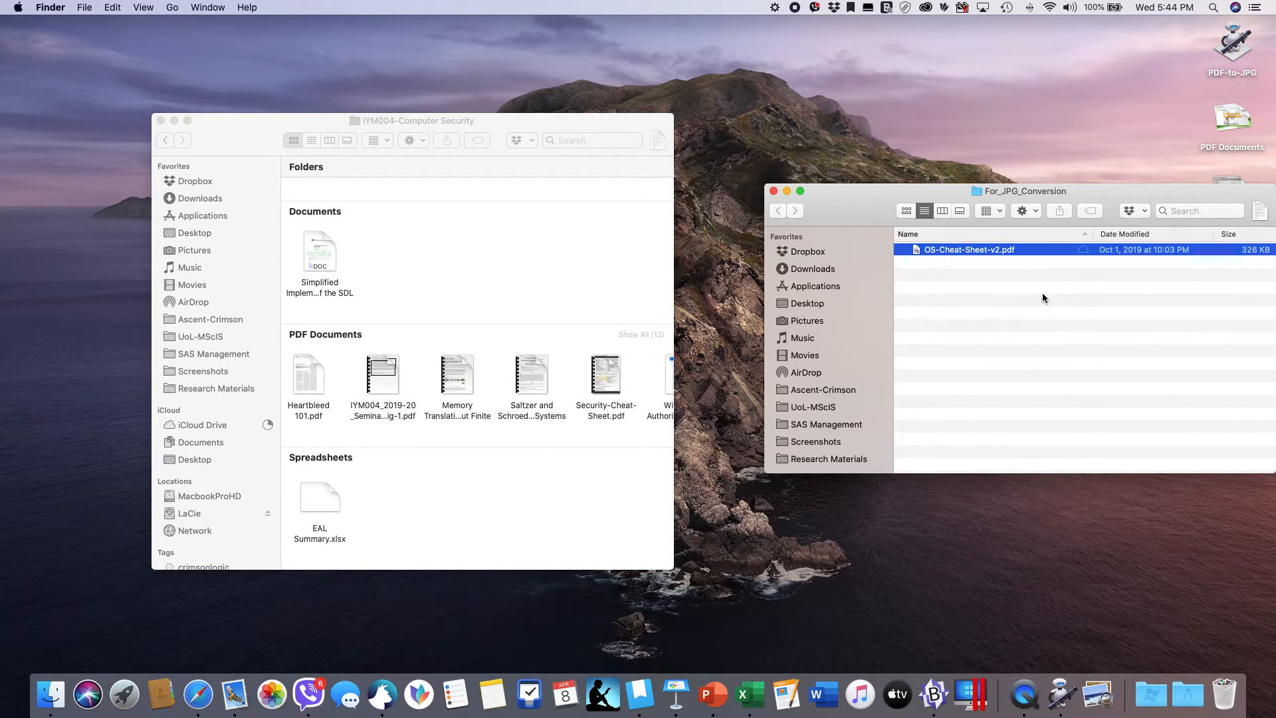
Check the converted OS-Cheat-Sheet-v2.jpeg from the ConvertedPDF_toJPG folder in Preview, closing the image and folder when done.
{"action": "left_click_drag", "start_coordinate": [867, 194], "coordinate": [757, 314]}
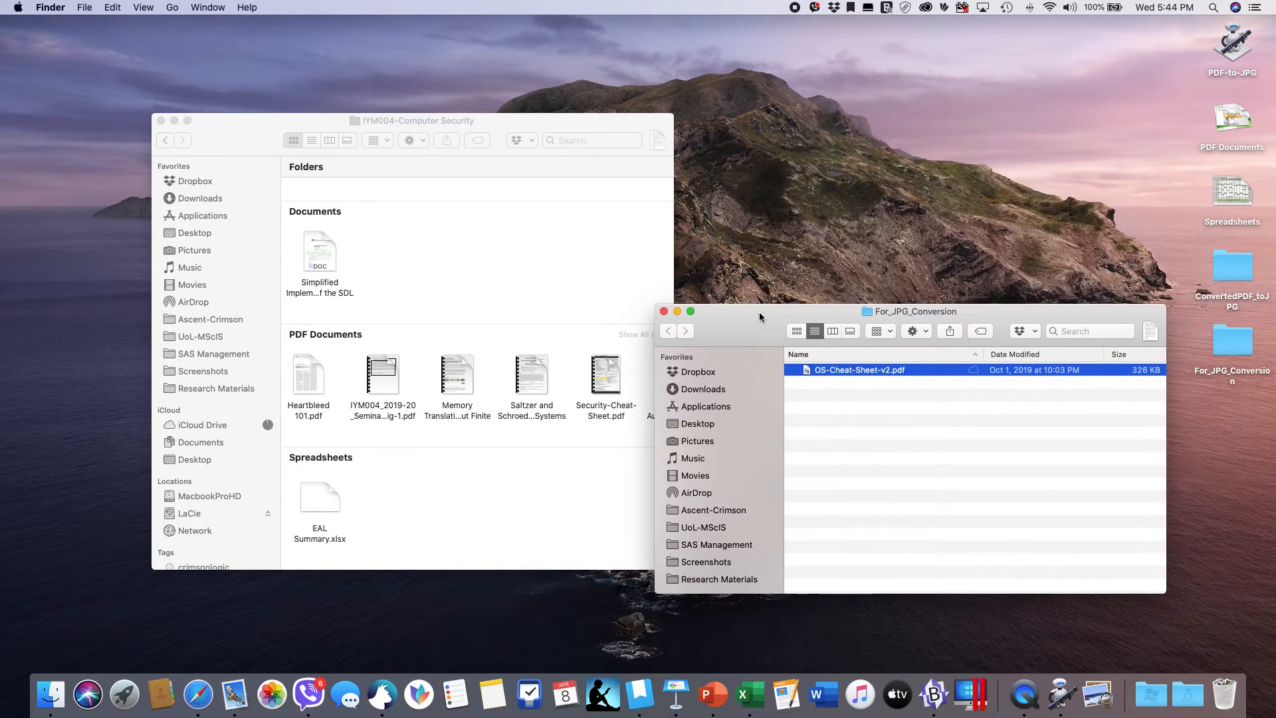
{"action": "double_click", "coordinate": [1225, 287]}
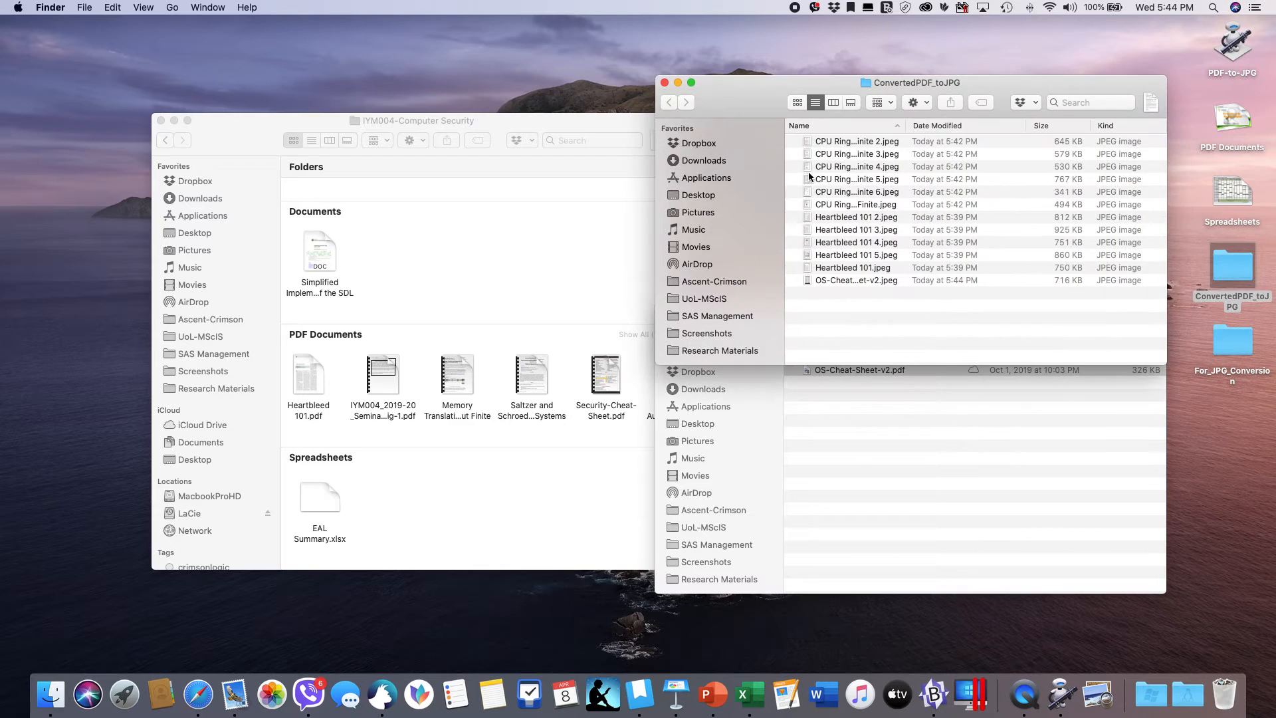
{"action": "left_click", "coordinate": [844, 284]}
{"action": "double_click", "coordinate": [845, 284]}
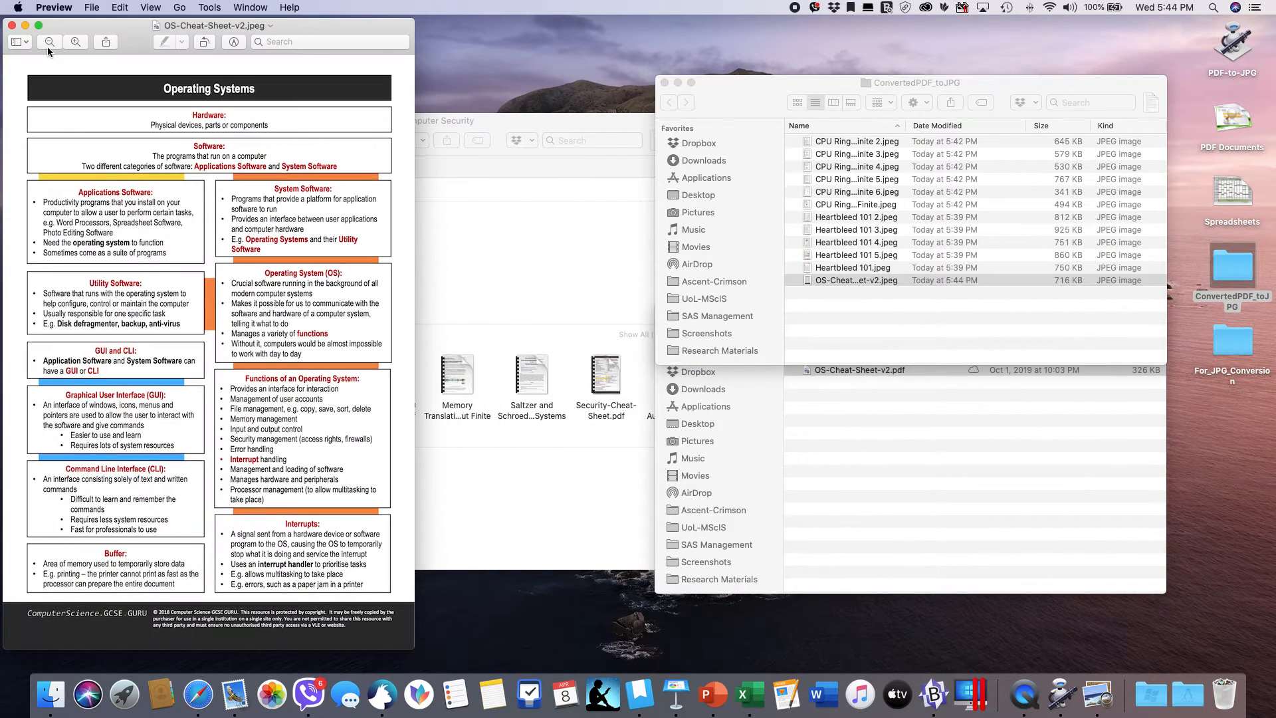
{"action": "left_click", "coordinate": [13, 25]}
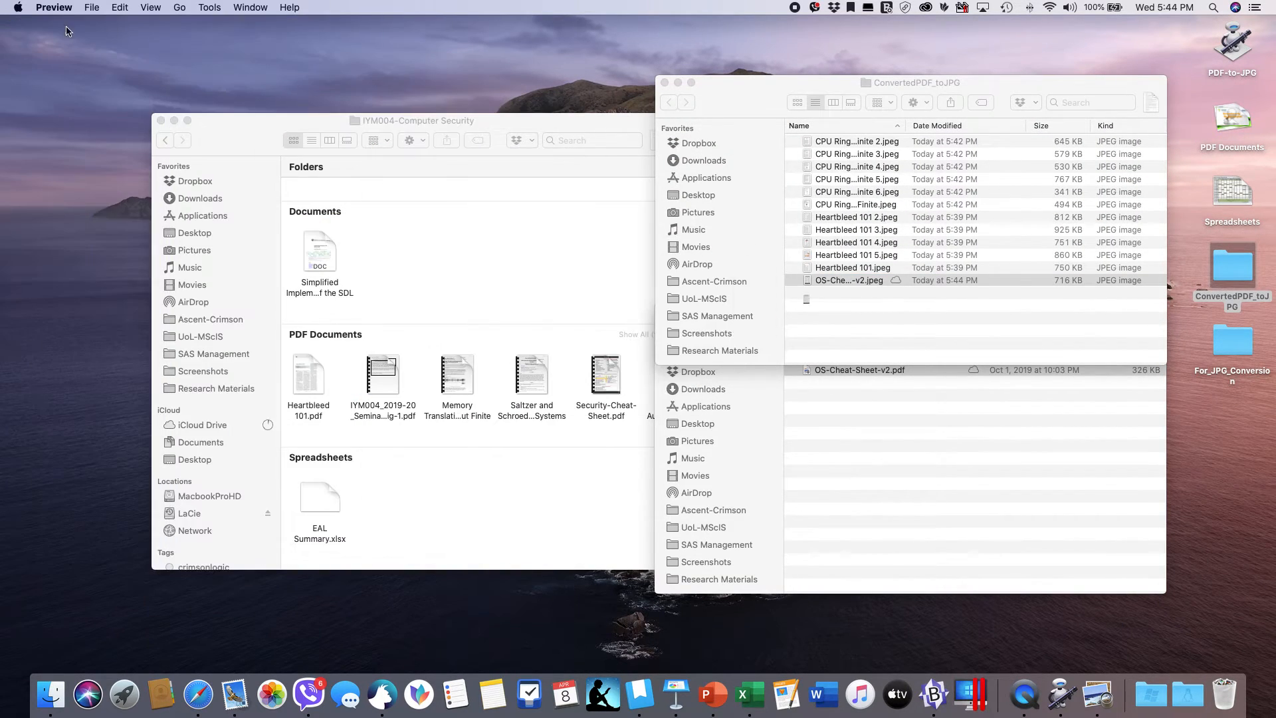
{"action": "left_click", "coordinate": [665, 82]}
Try to move OS-Cheat-Sheet-v2.pdf back to IYM004-Computer Security and inspect the OS-Cheat-Sheet-v2 text clipping.
{"action": "left_click", "coordinate": [834, 370]}
{"action": "left_click_drag", "start_coordinate": [835, 370], "coordinate": [493, 462]}
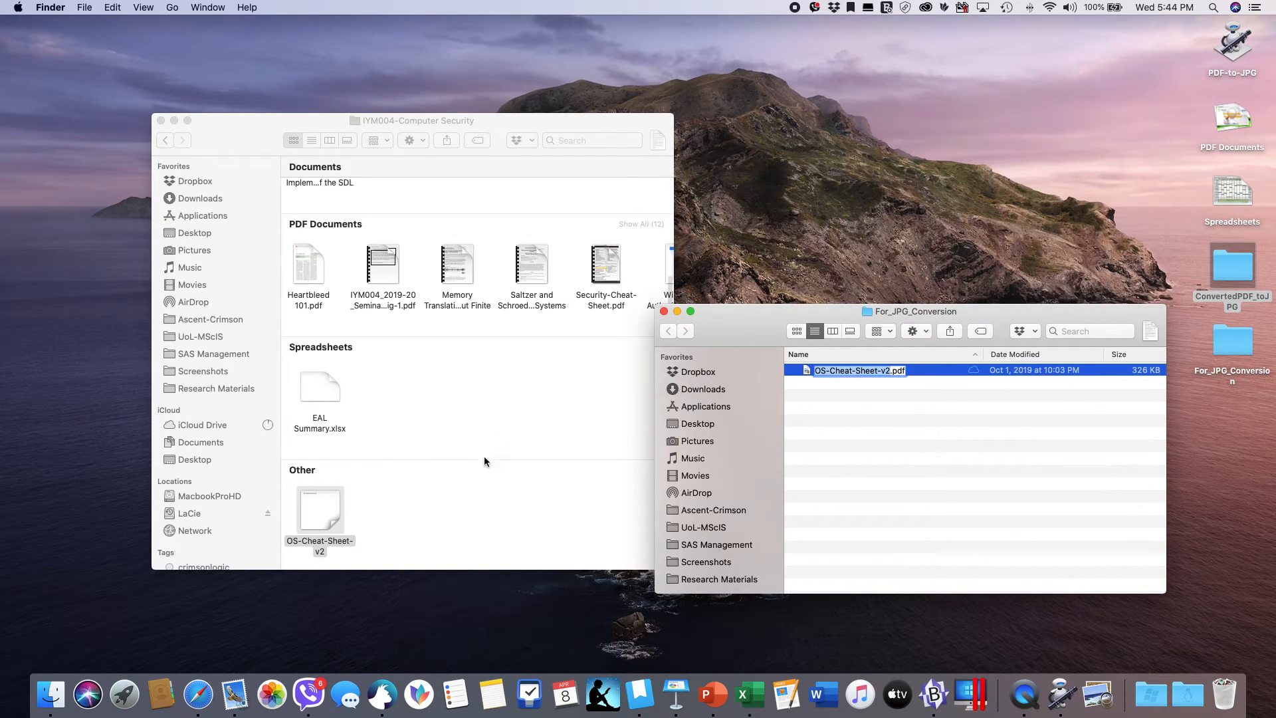
{"action": "left_click", "coordinate": [509, 388]}
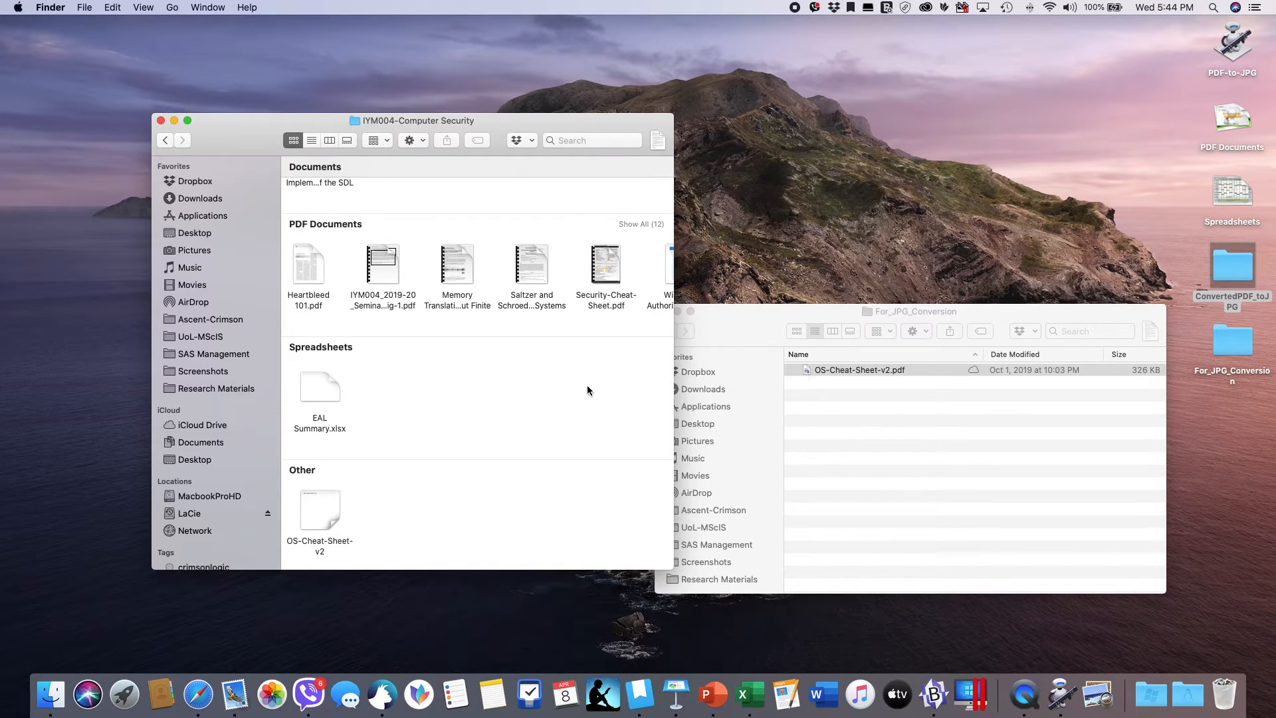
{"action": "left_click", "coordinate": [816, 372]}
{"action": "left_click", "coordinate": [542, 372]}
{"action": "left_click", "coordinate": [811, 372]}
{"action": "double_click", "coordinate": [321, 522]}
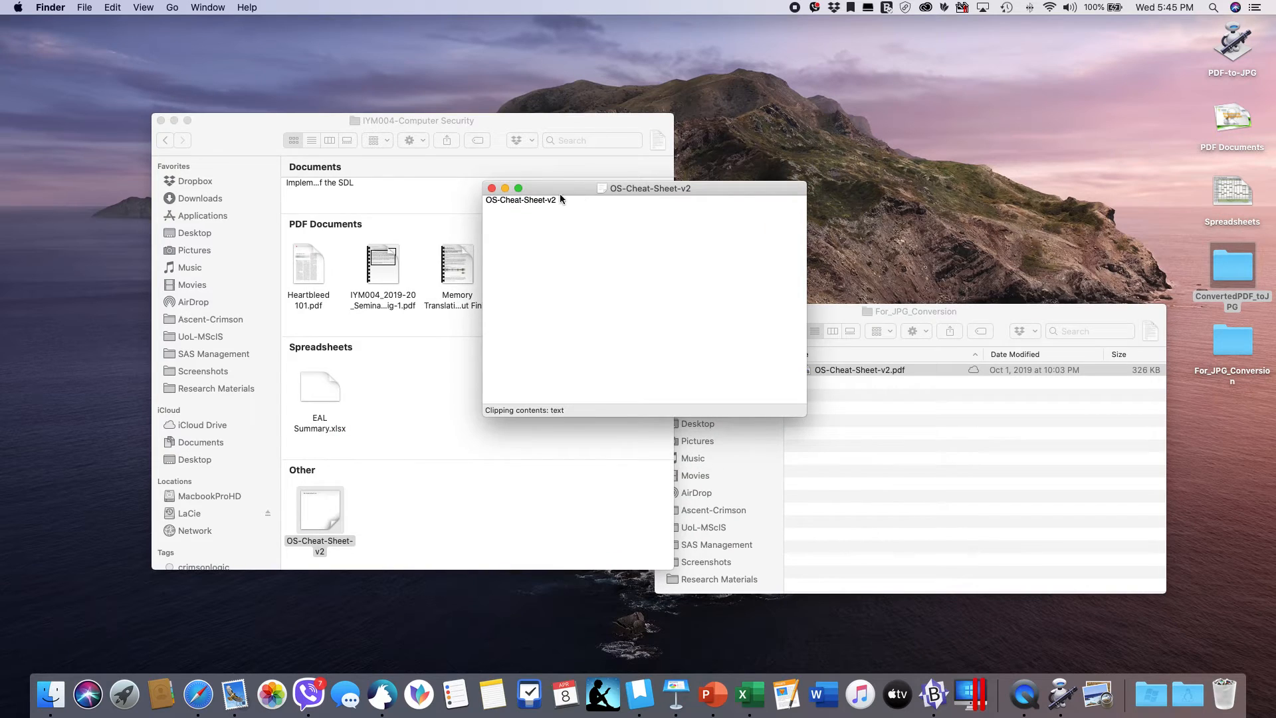
{"action": "left_click", "coordinate": [492, 188]}
Move OS-Cheat-Sheet-v2.pdf from For_JPG_Conversion back to the IYM004-Computer Security folder.
{"action": "left_click", "coordinate": [865, 391]}
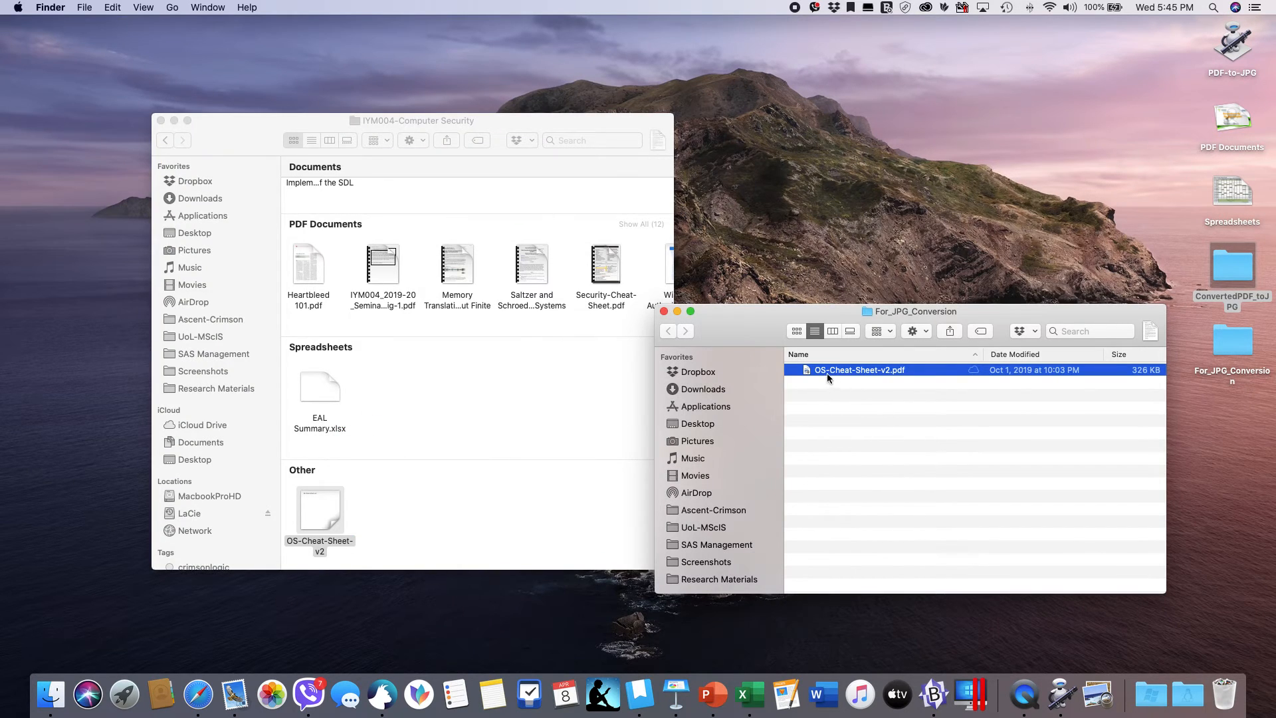
{"action": "left_click_drag", "start_coordinate": [813, 370], "coordinate": [578, 370]}
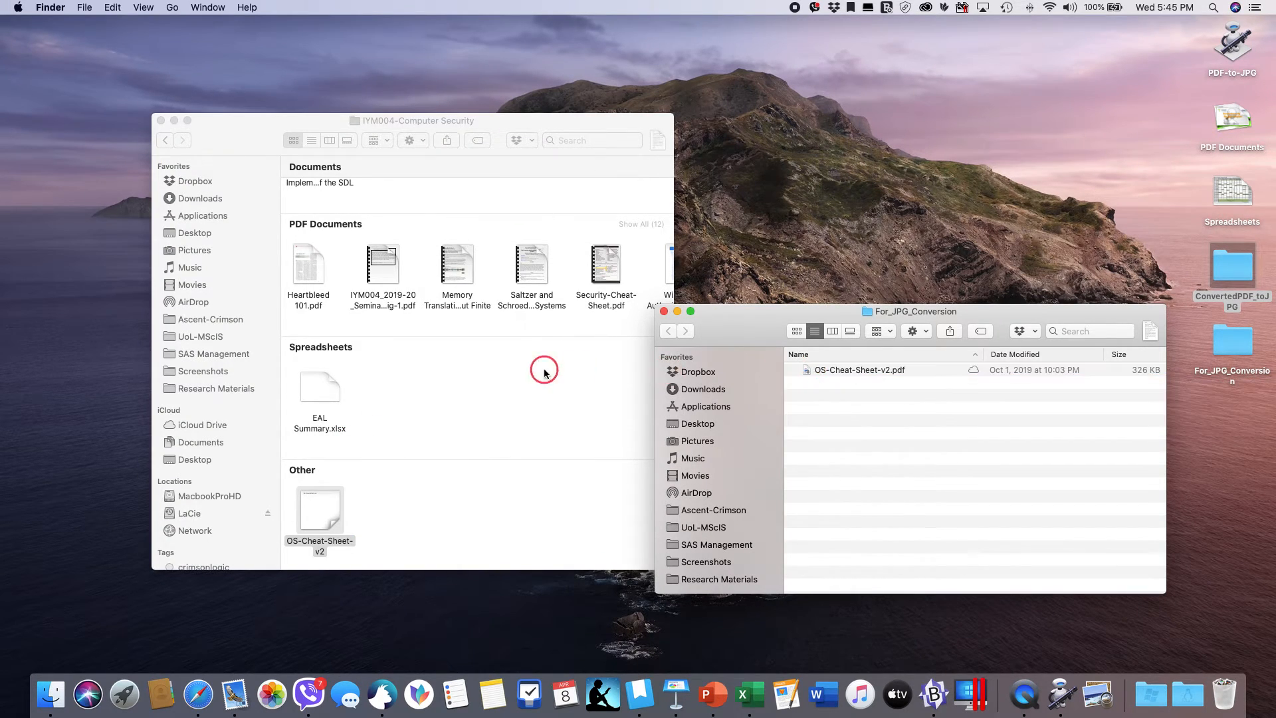
{"action": "left_click", "coordinate": [838, 372]}
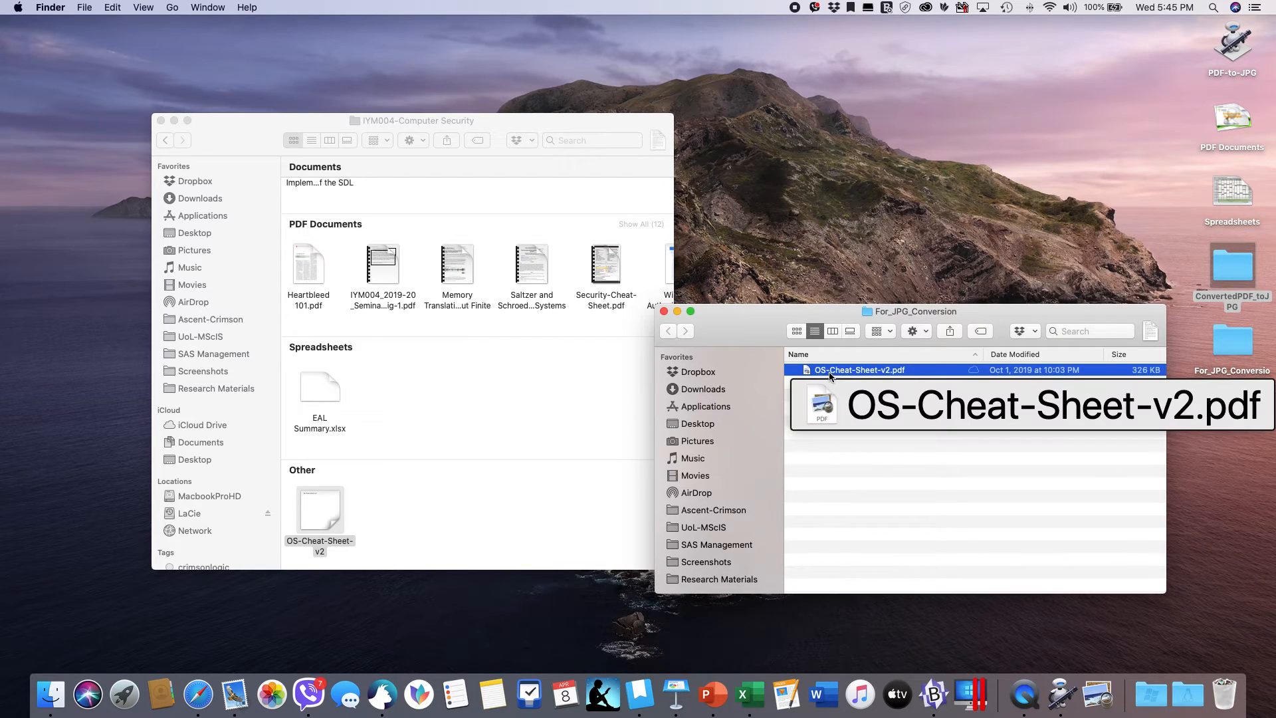
{"action": "left_click_drag", "start_coordinate": [830, 372], "coordinate": [520, 346]}
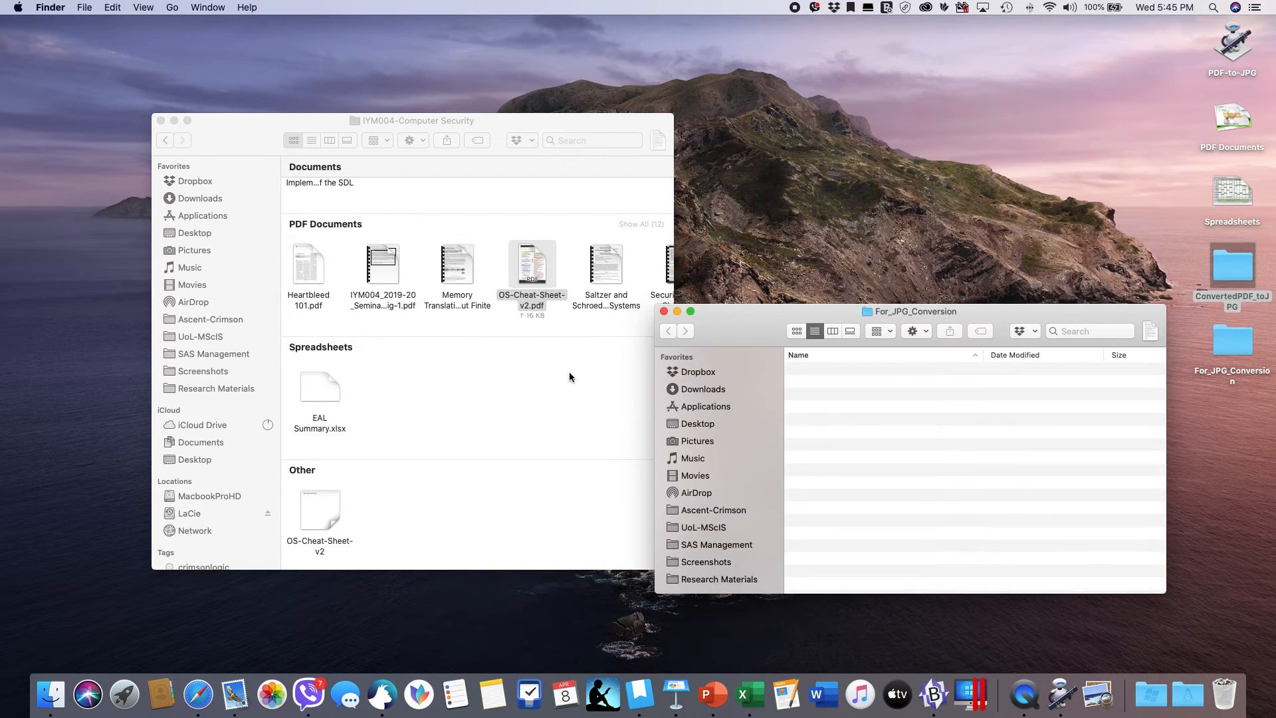
{"action": "left_click", "coordinate": [569, 435]}
Move the Saltzer and Schroe...omputer Systems, Security-Cheat-Sheet.pdf and Zuse Z3 Arch PDFs from the IYM004-Computer Security folder into For_JPG_Conversion.
{"action": "left_click_drag", "start_coordinate": [760, 316], "coordinate": [835, 221]}
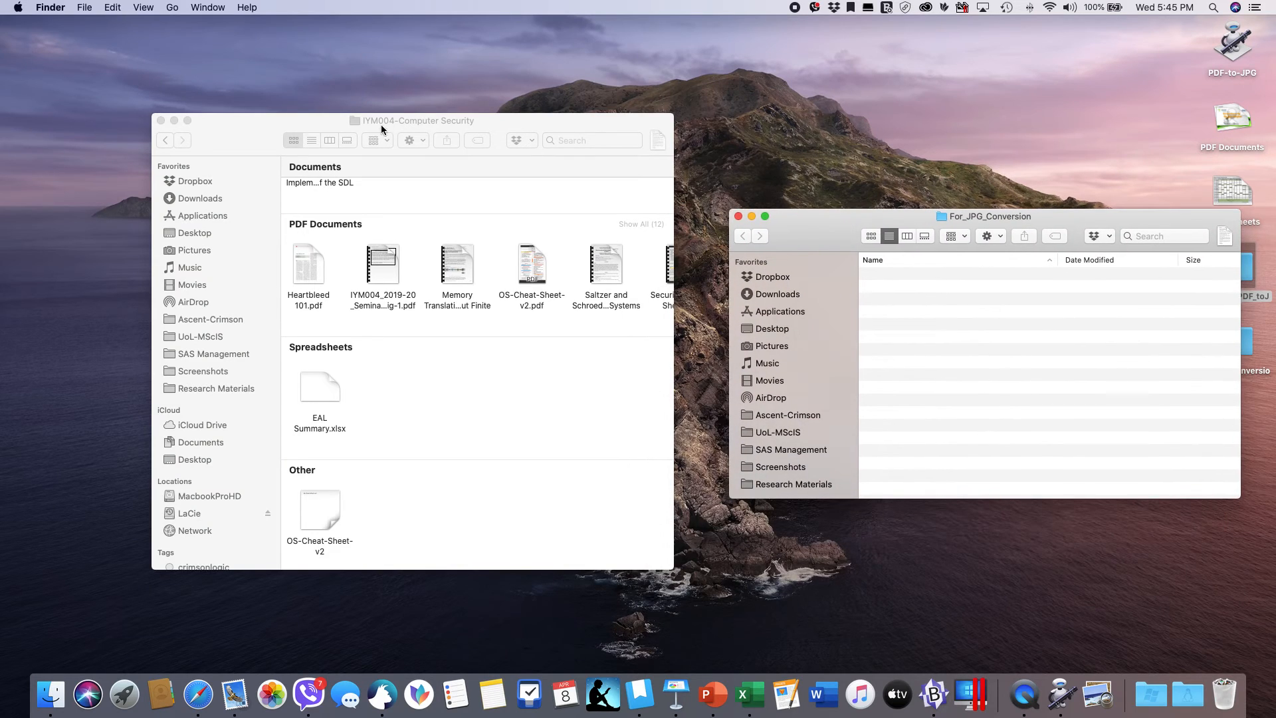
{"action": "left_click_drag", "start_coordinate": [488, 123], "coordinate": [560, 124]}
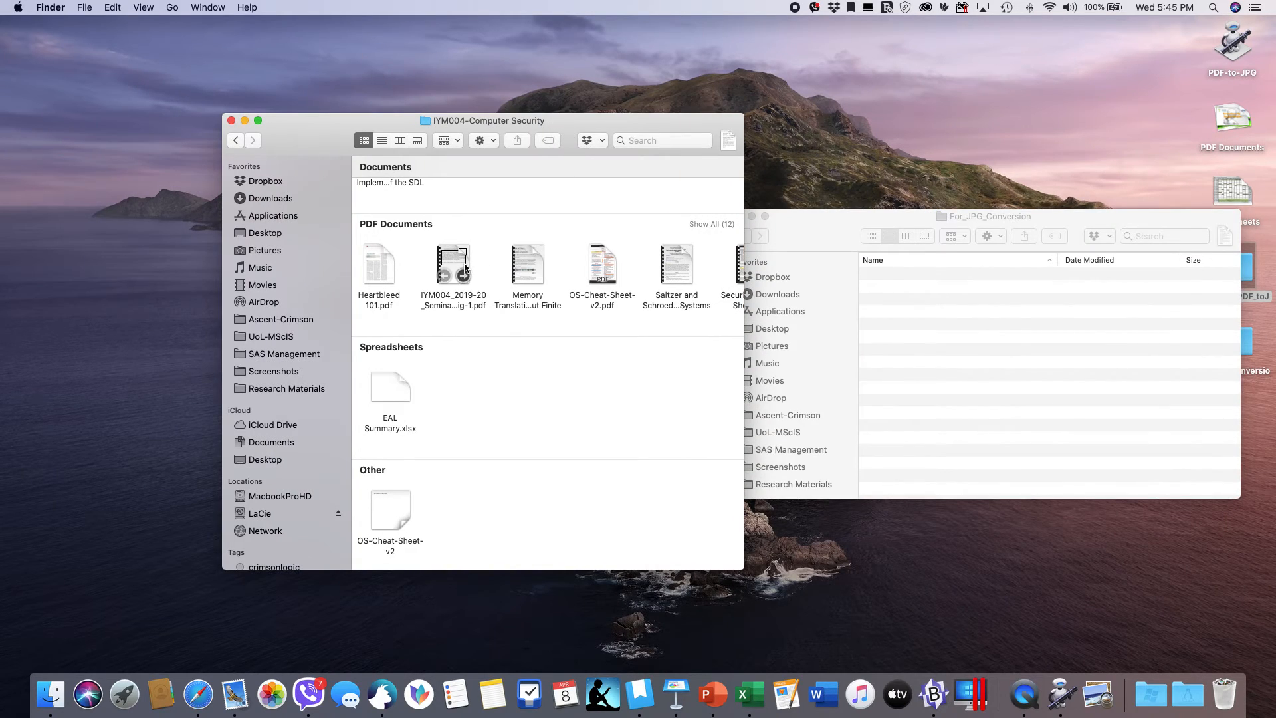
{"action": "scroll", "coordinate": [615, 291], "scroll_direction": "right", "scroll_amount": 5}
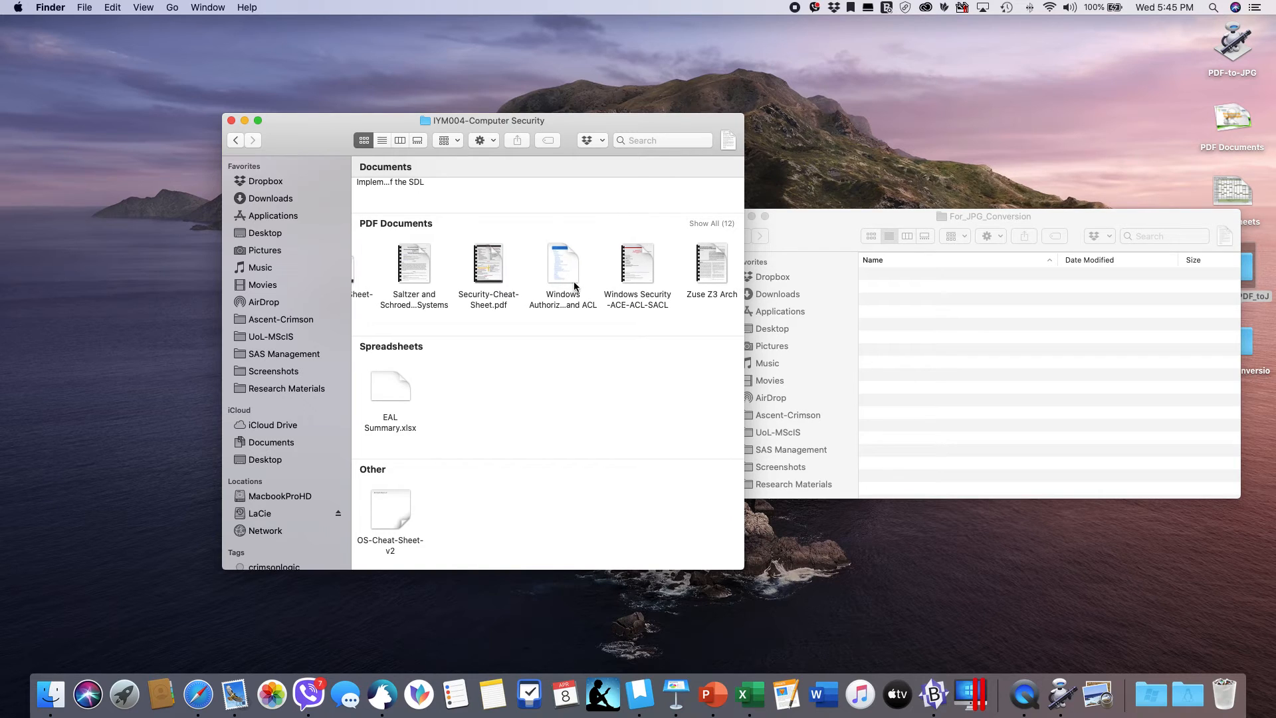
{"action": "left_click", "coordinate": [702, 264]}
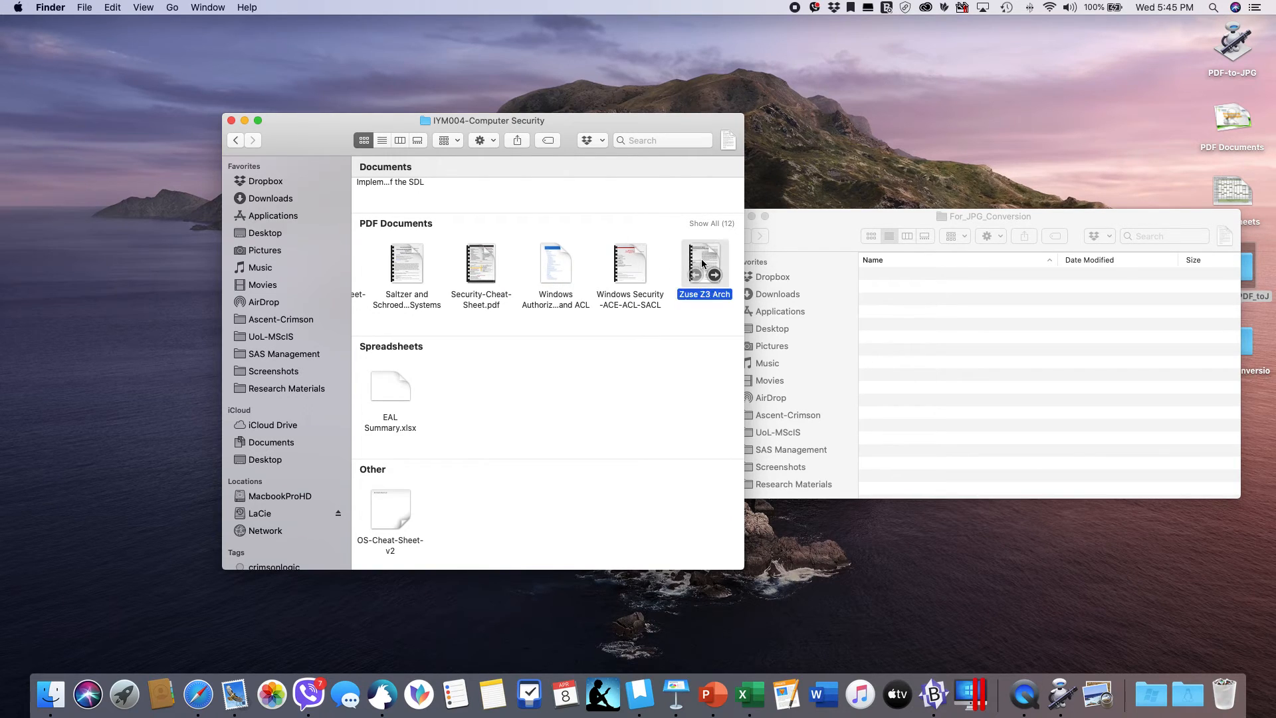
{"action": "left_click", "coordinate": [472, 262]}
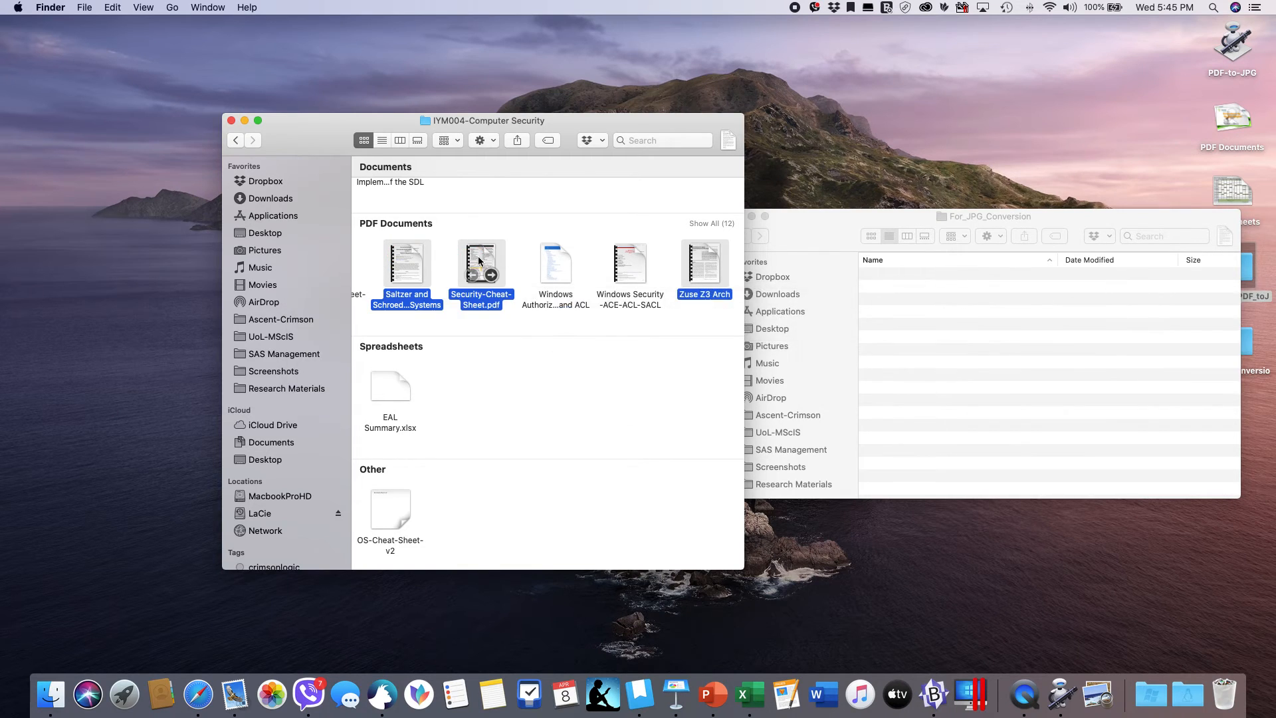
{"action": "left_click_drag", "start_coordinate": [477, 253], "coordinate": [986, 312]}
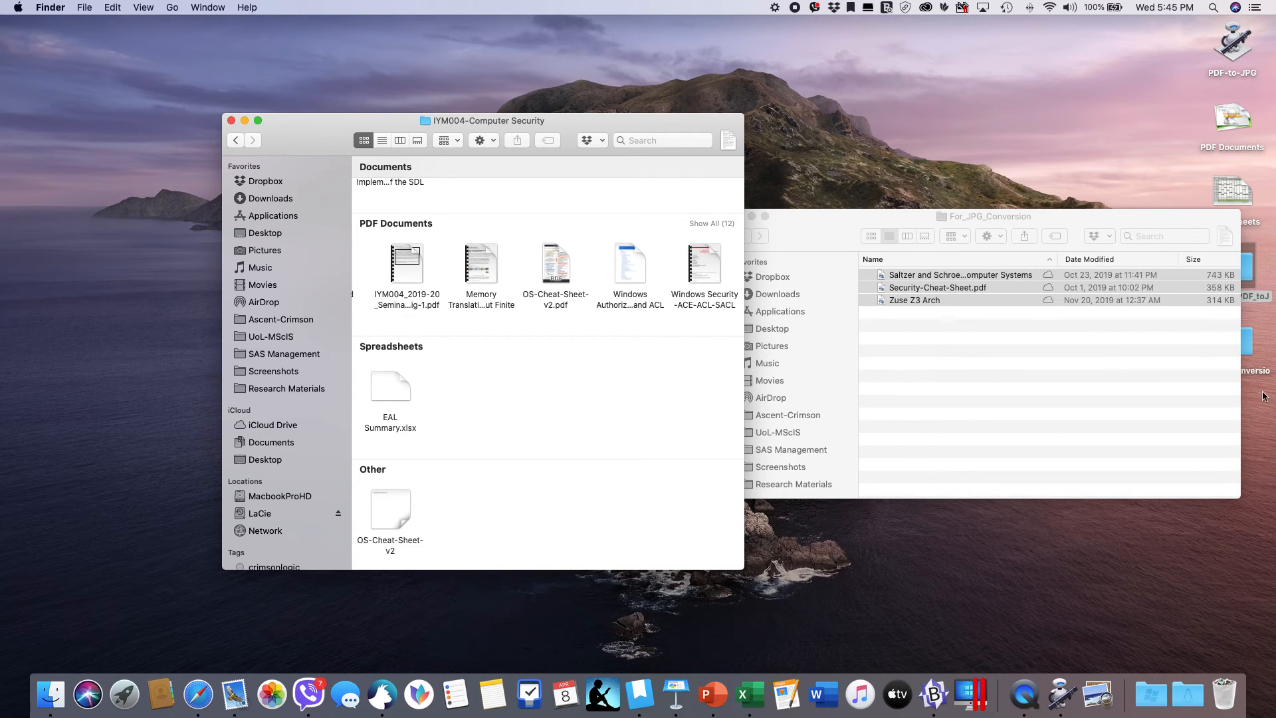
Check the ConvertedPDF_toJPG folder on the desktop for the JPEG pages of the three moved PDFs, minimizing its window when done.
{"action": "left_click", "coordinate": [1121, 519]}
{"action": "double_click", "coordinate": [1253, 339]}
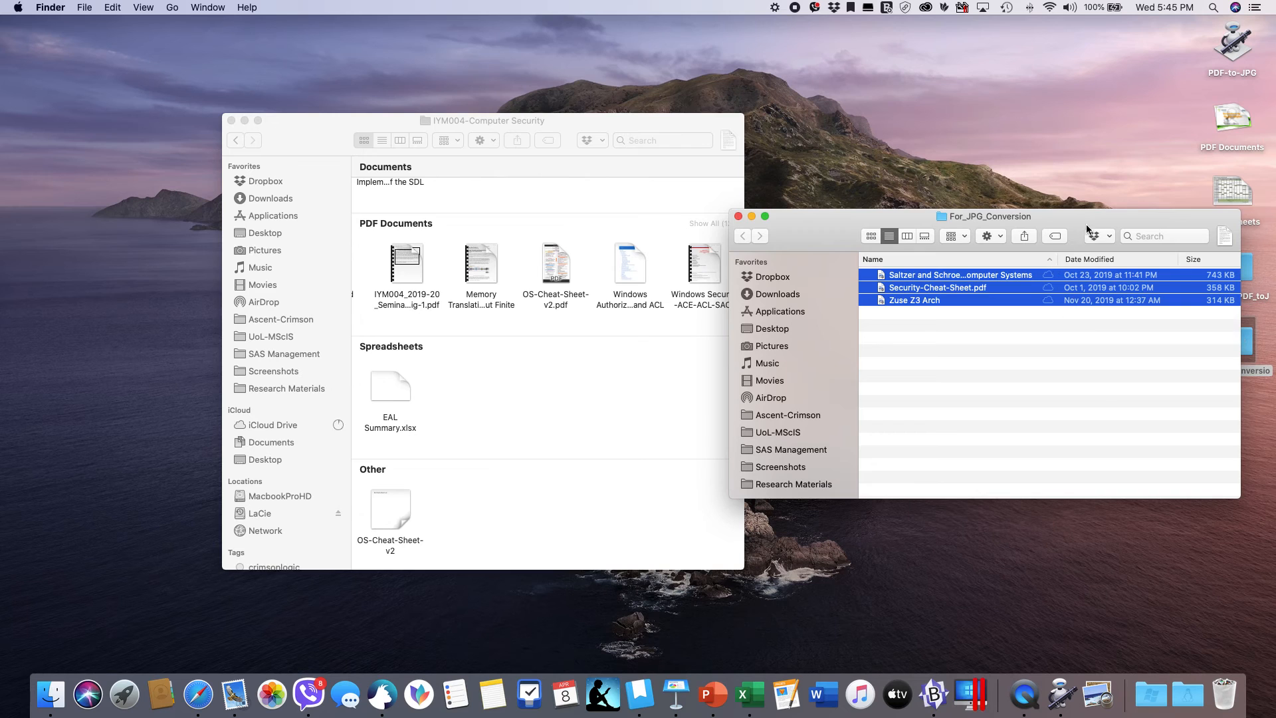
{"action": "left_click_drag", "start_coordinate": [1089, 229], "coordinate": [929, 294]}
{"action": "double_click", "coordinate": [1232, 266]}
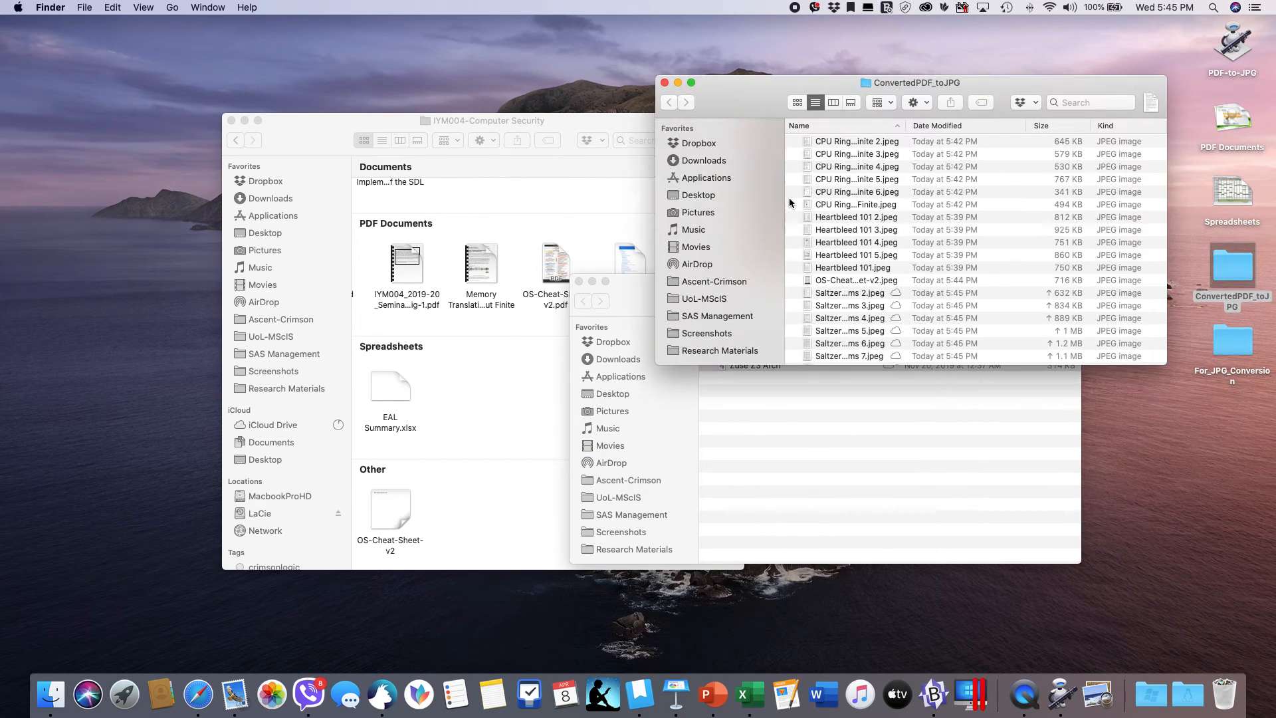
{"action": "scroll", "coordinate": [859, 223], "scroll_direction": "down", "scroll_amount": 1}
{"action": "scroll", "coordinate": [859, 222], "scroll_direction": "down", "scroll_amount": 5}
{"action": "scroll", "coordinate": [859, 223], "scroll_direction": "up", "scroll_amount": 6}
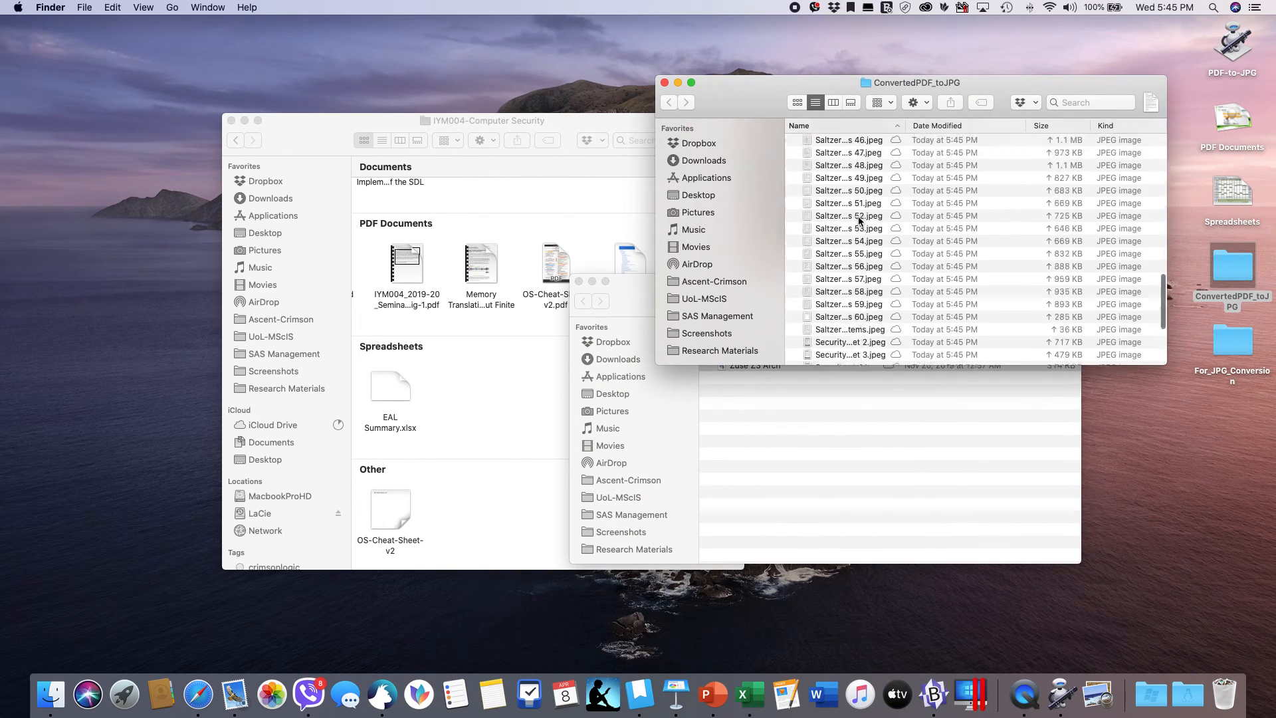
{"action": "left_click", "coordinate": [677, 82]}
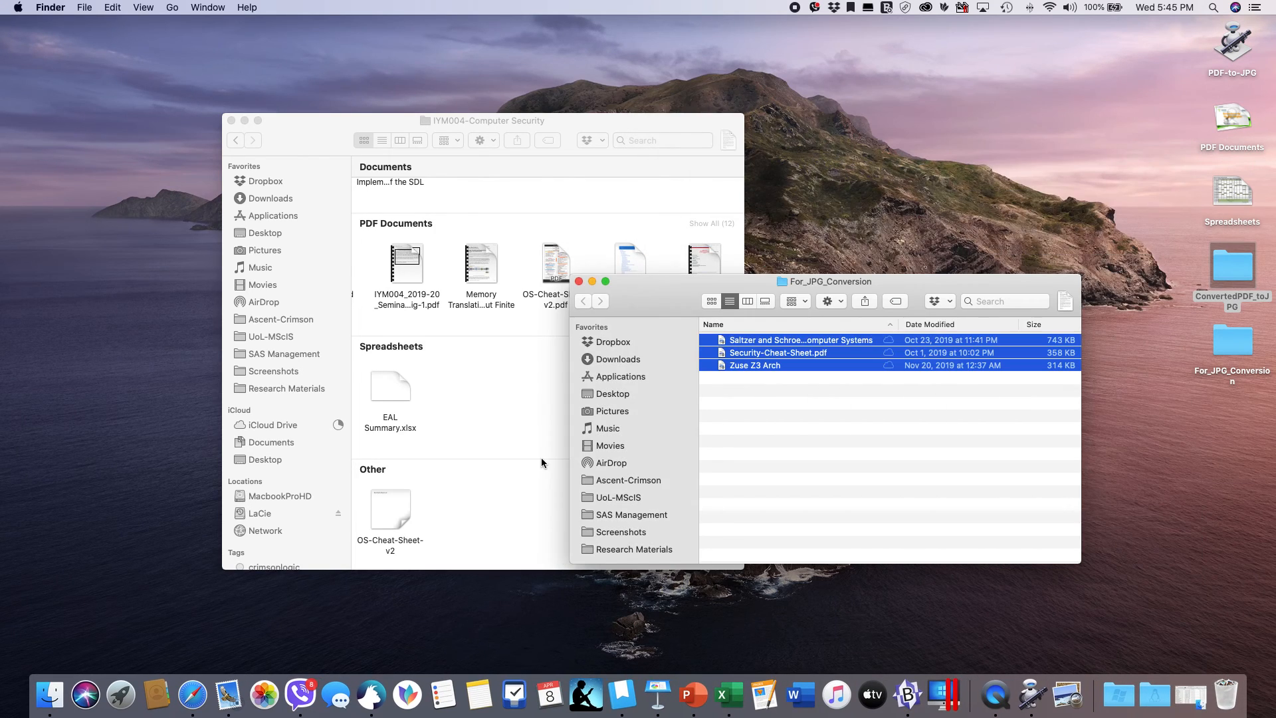